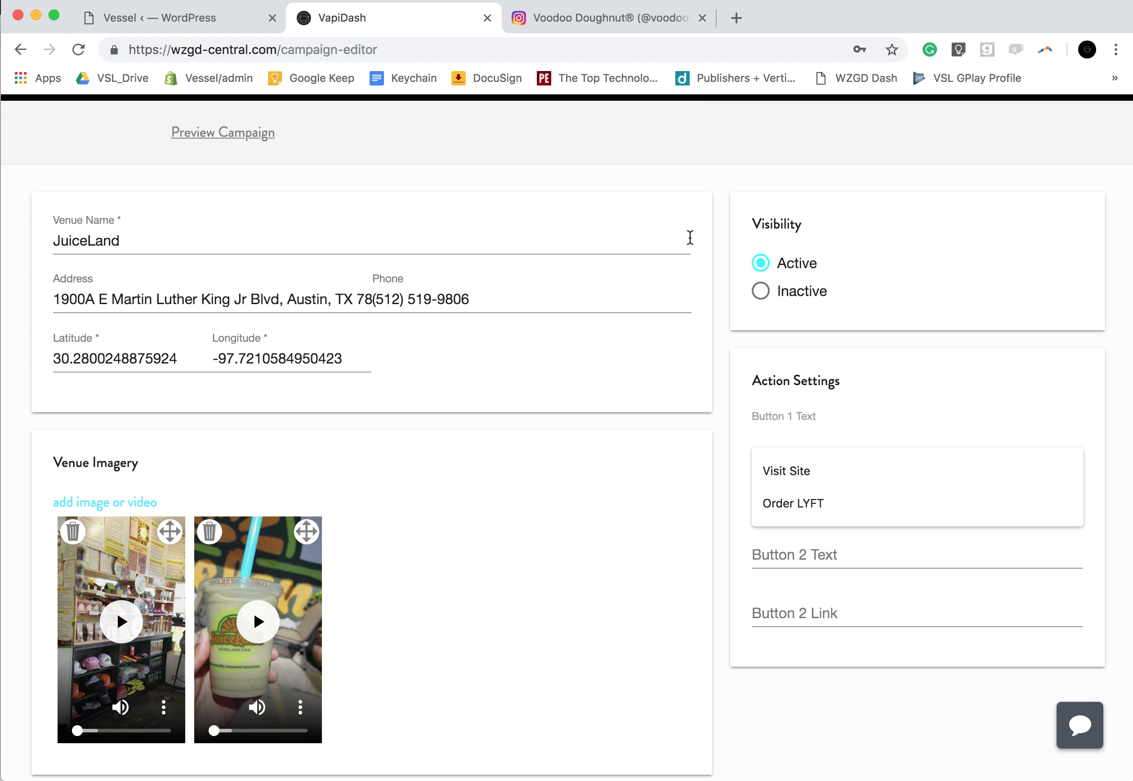
Step: Switch to Instagram, search for "juiceland", open the juiceland profile and copy its page address
{"action": "left_click", "coordinate": [640, 19]}
{"action": "left_click", "coordinate": [532, 132]}
{"action": "type", "text": "juiceland"}
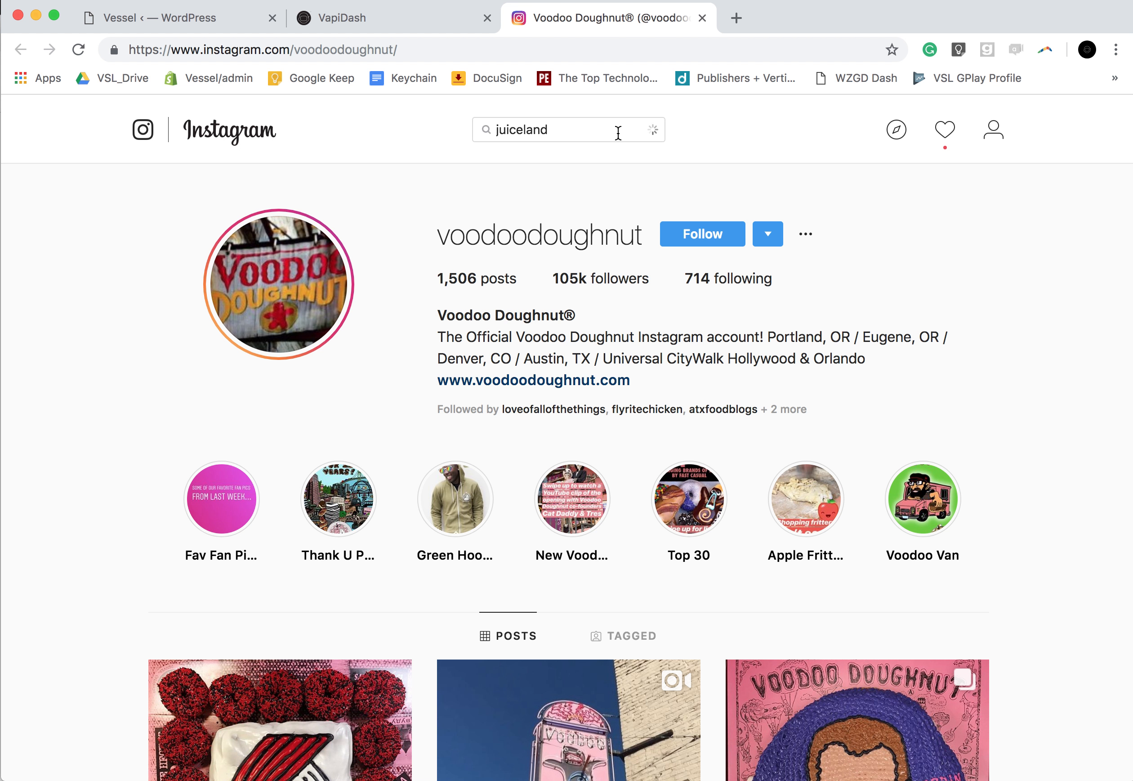
{"action": "left_click", "coordinate": [589, 198]}
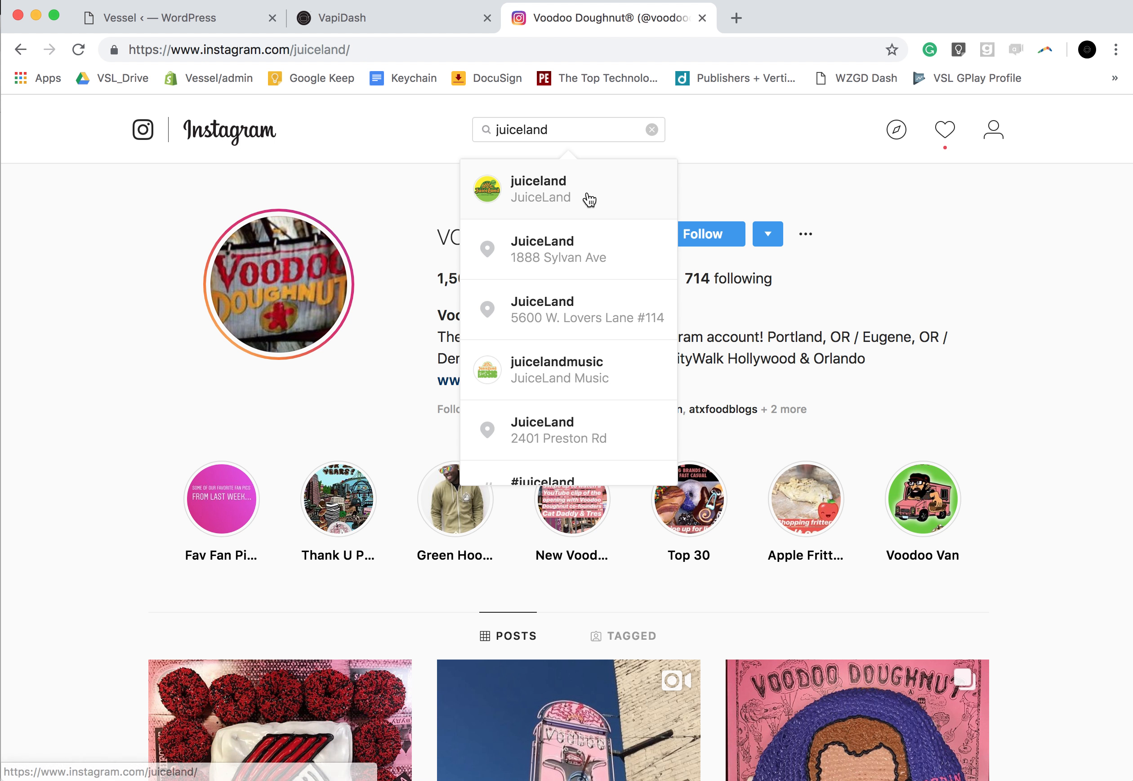
{"action": "left_click", "coordinate": [464, 47]}
{"action": "key", "text": "super+c"}
{"action": "left_click", "coordinate": [439, 21]}
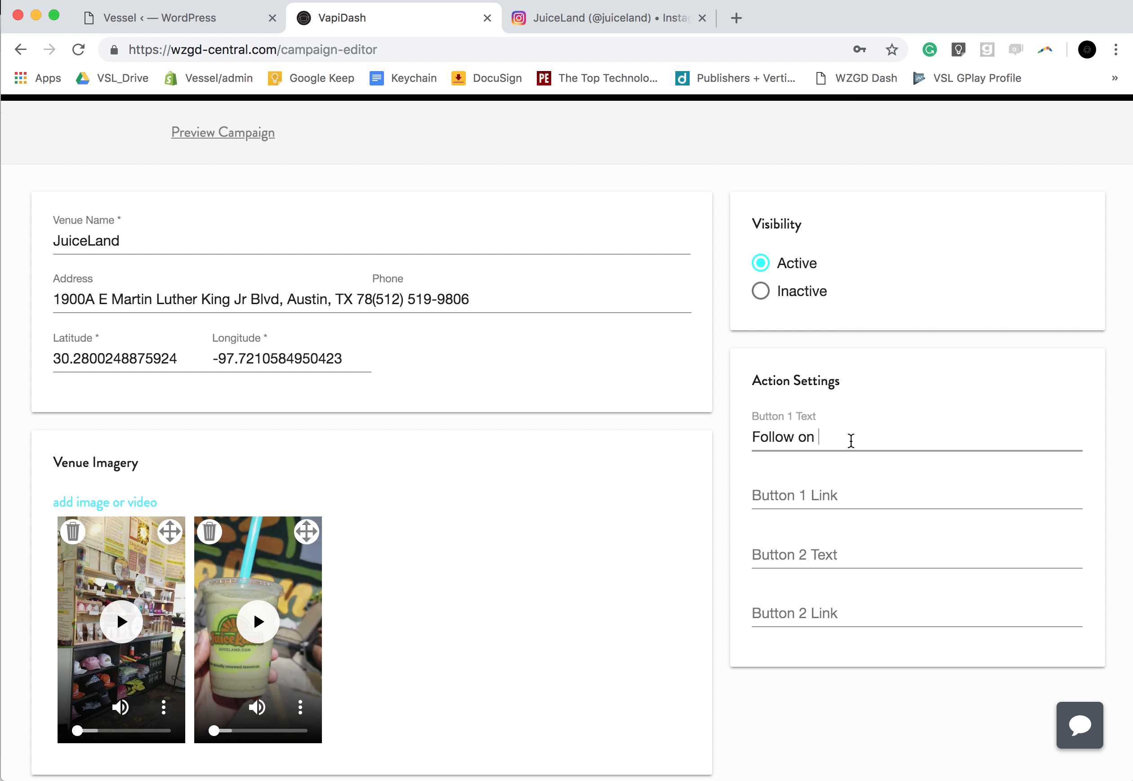
{"action": "left_click", "coordinate": [857, 496]}
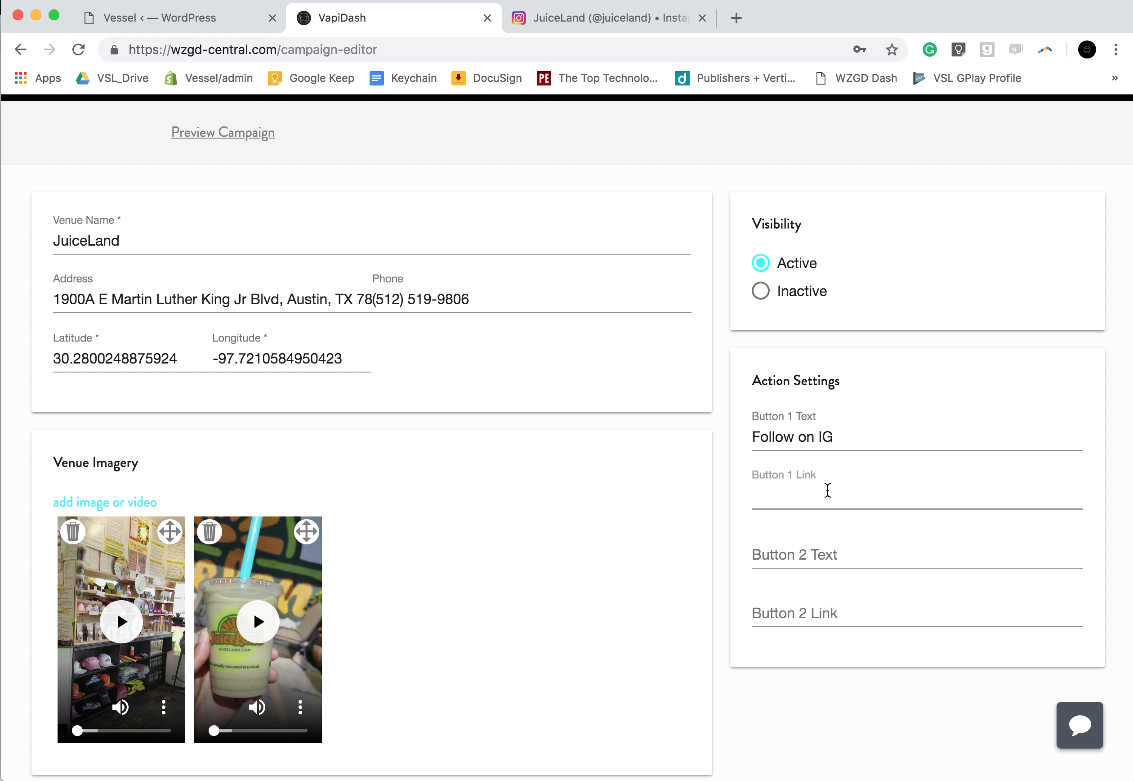
{"action": "key", "text": "super+v"}
{"action": "left_click", "coordinate": [710, 455]}
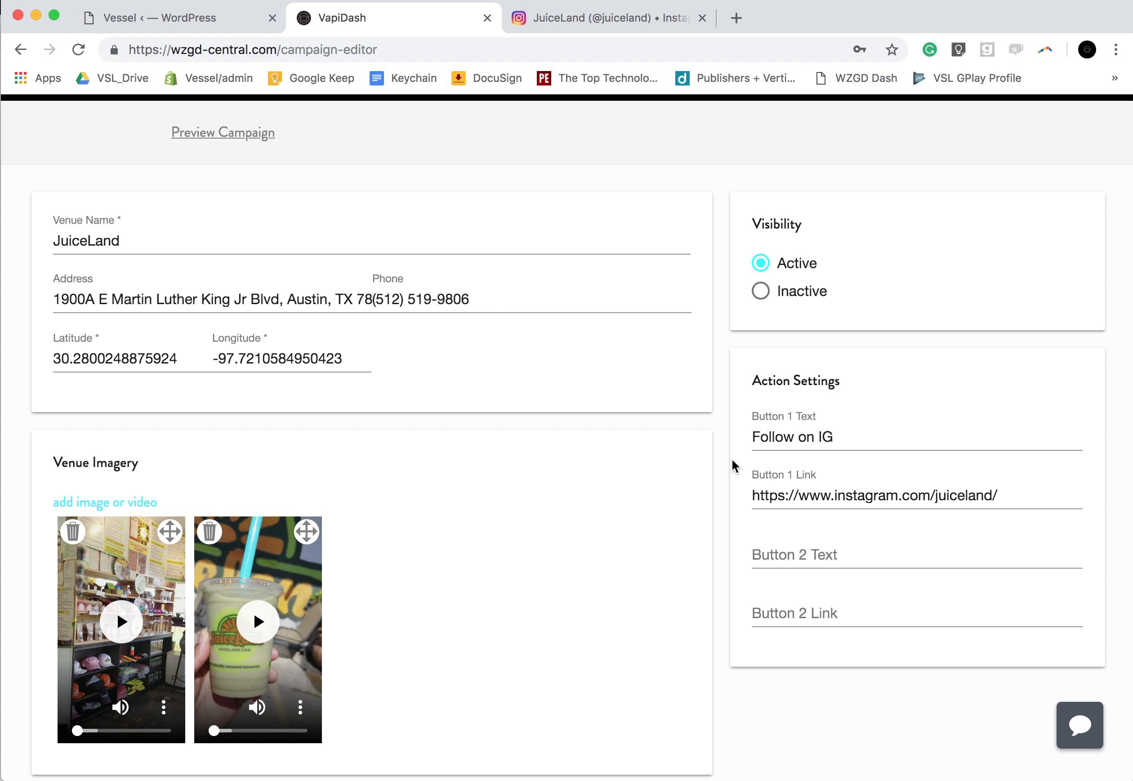
Step: Save the JuiceLand venue to the campaign
{"action": "scroll", "coordinate": [736, 467], "scroll_direction": "down", "scroll_amount": 3}
{"action": "scroll", "coordinate": [735, 496], "scroll_direction": "down", "scroll_amount": 1}
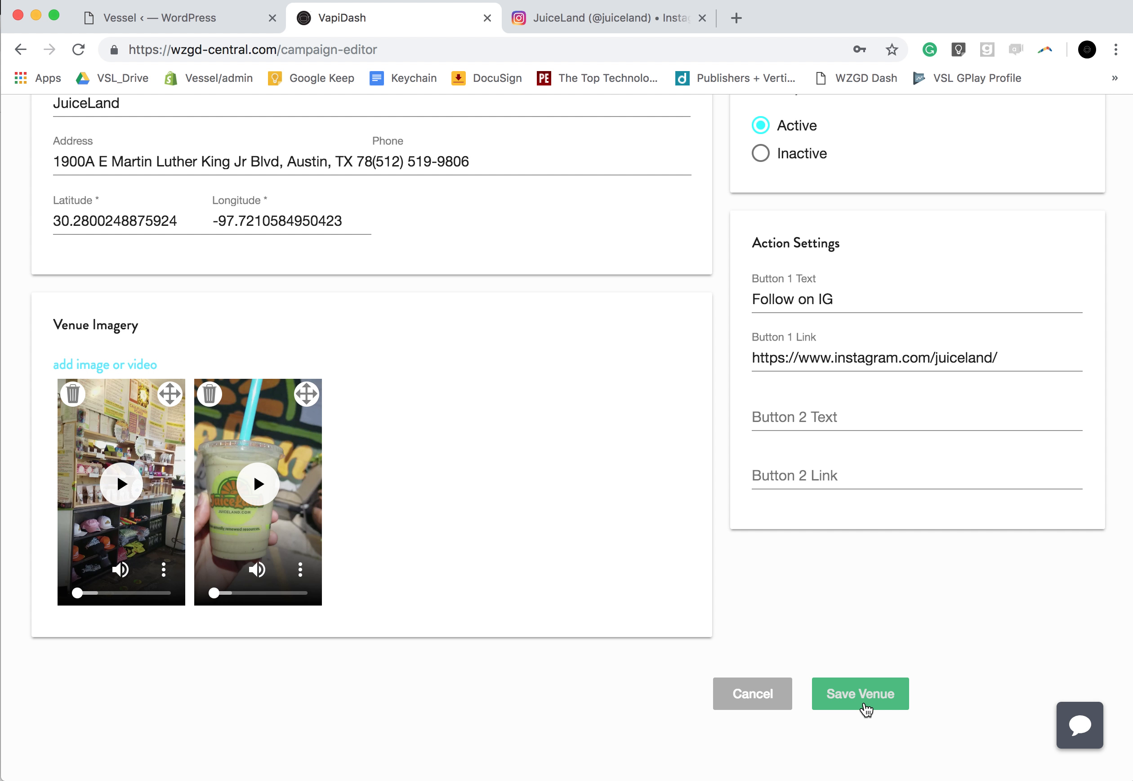
{"action": "left_click", "coordinate": [866, 709]}
{"action": "scroll", "coordinate": [751, 498], "scroll_direction": "down", "scroll_amount": 1}
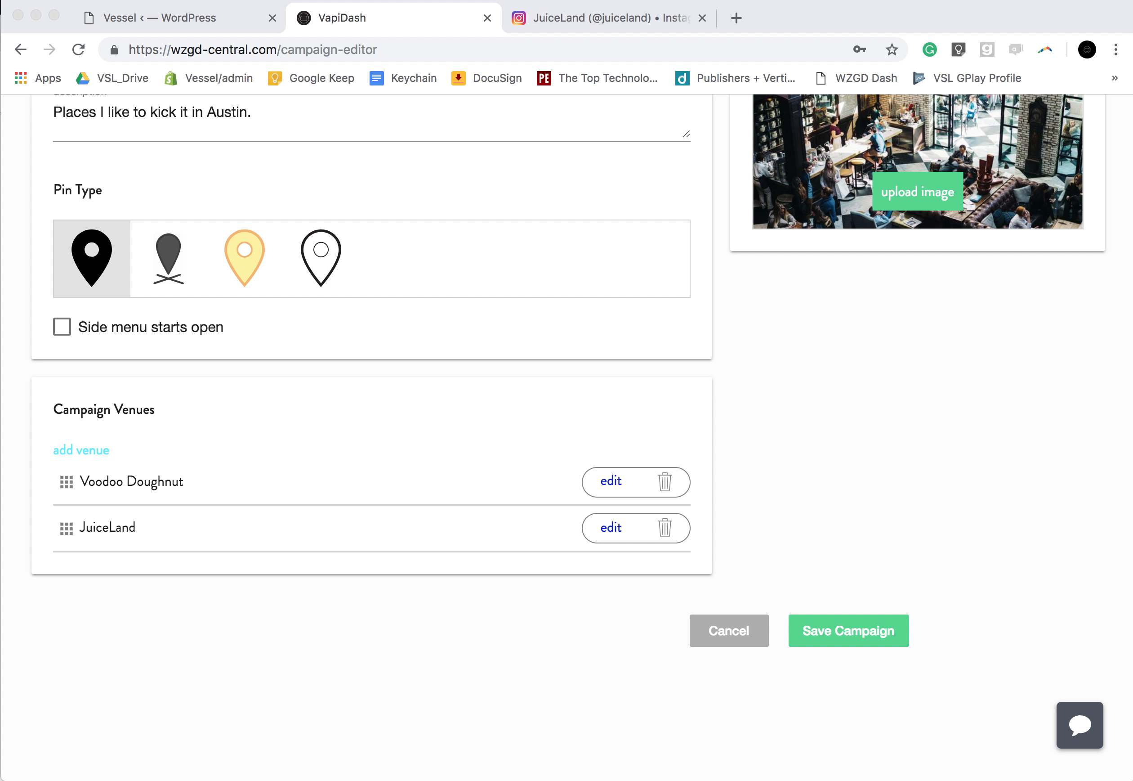
Step: Add a new campaign venue, enter "vice" as its name and choose the VICECREME suggestion to fill in its details
{"action": "left_click_drag", "start_coordinate": [0, 716], "coordinate": [0, 543]}
{"action": "left_click", "coordinate": [311, 597]}
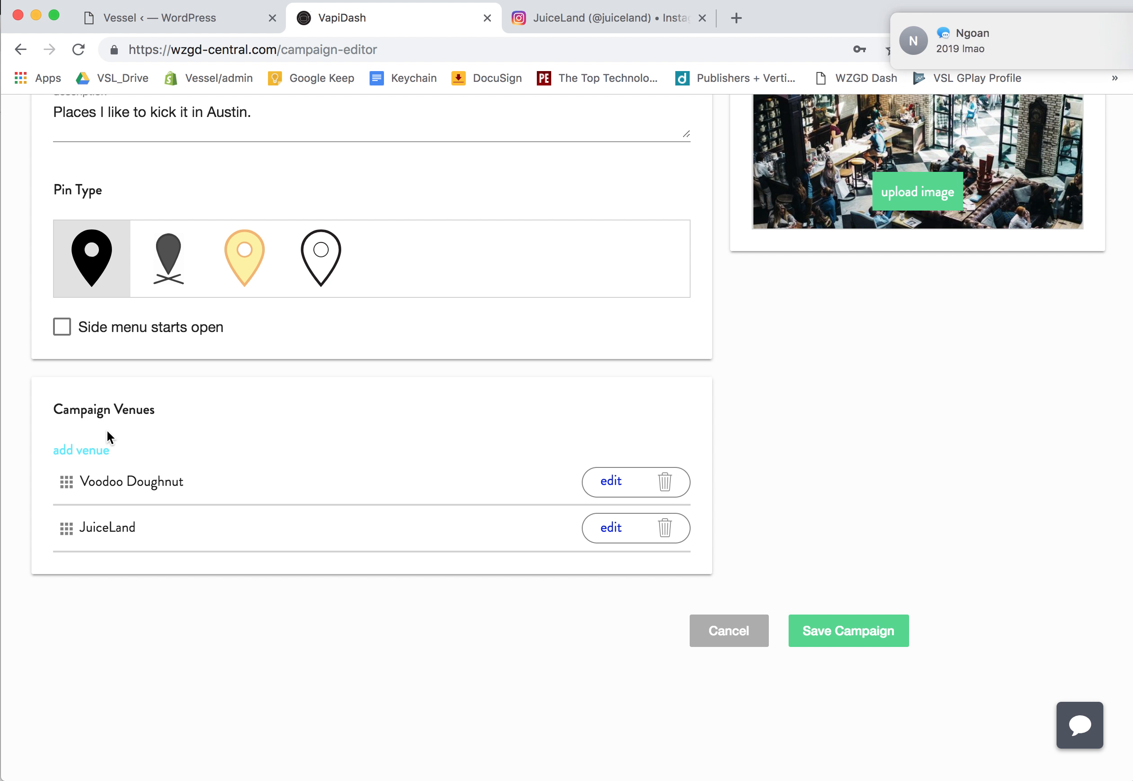
{"action": "left_click", "coordinate": [85, 450]}
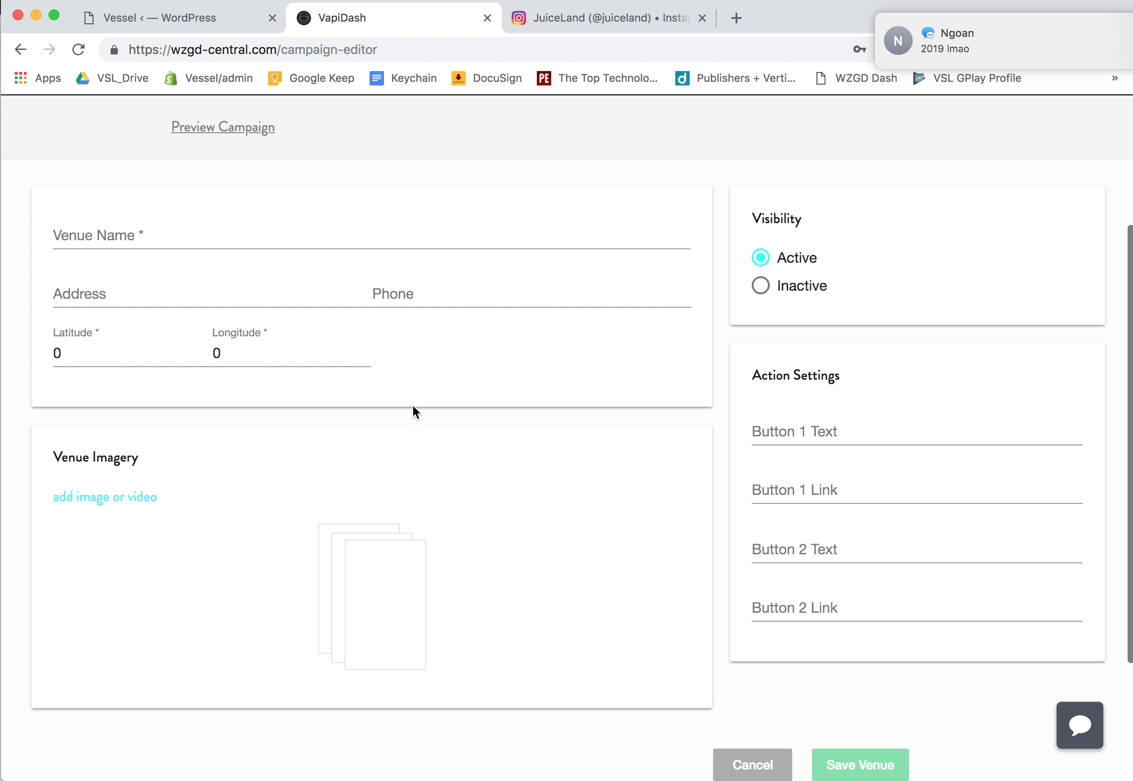
{"action": "left_click", "coordinate": [110, 232]}
{"action": "type", "text": "vice"}
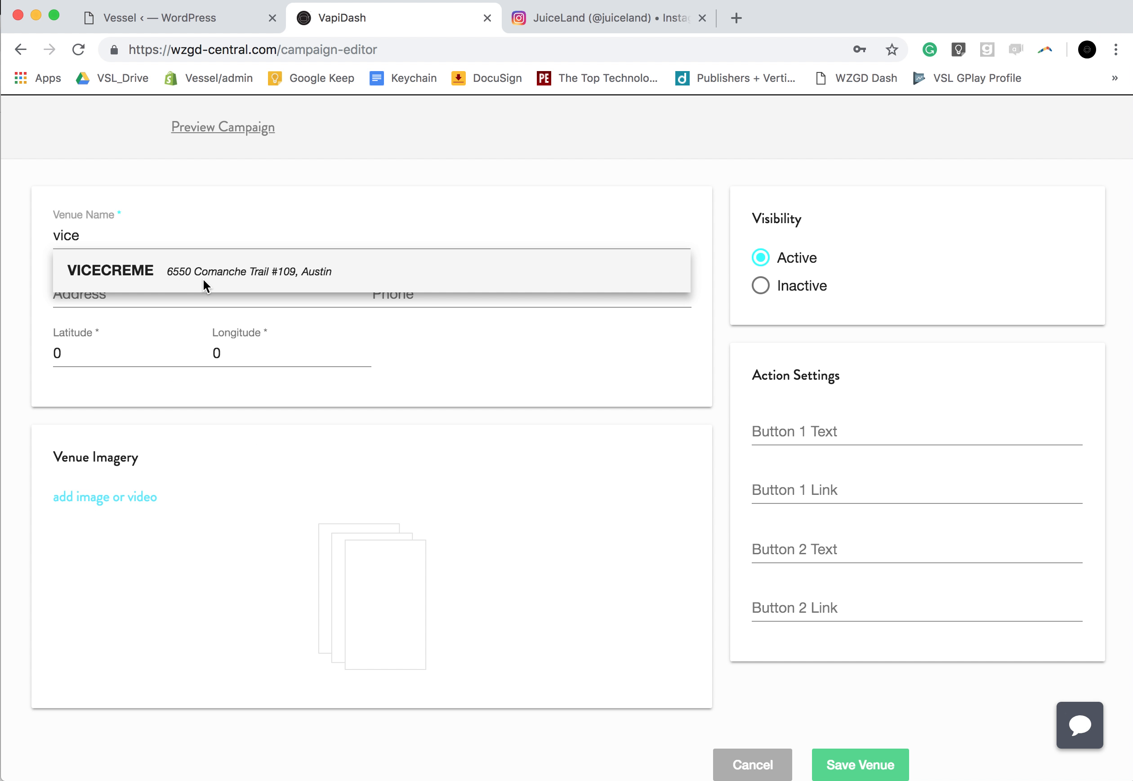
{"action": "left_click", "coordinate": [235, 278]}
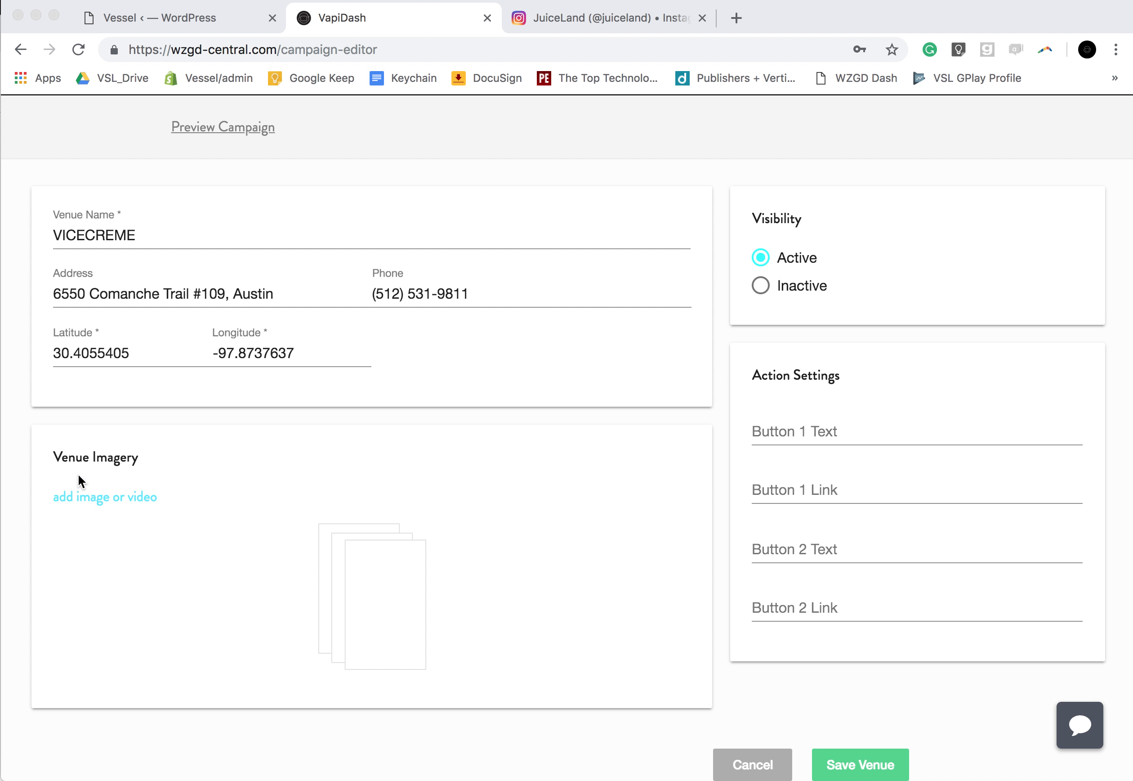
Step: Upload the three VICECREME videos to the venue's imagery and dismiss the name suggestions
{"action": "left_click_drag", "start_coordinate": [2, 580], "coordinate": [228, 584]}
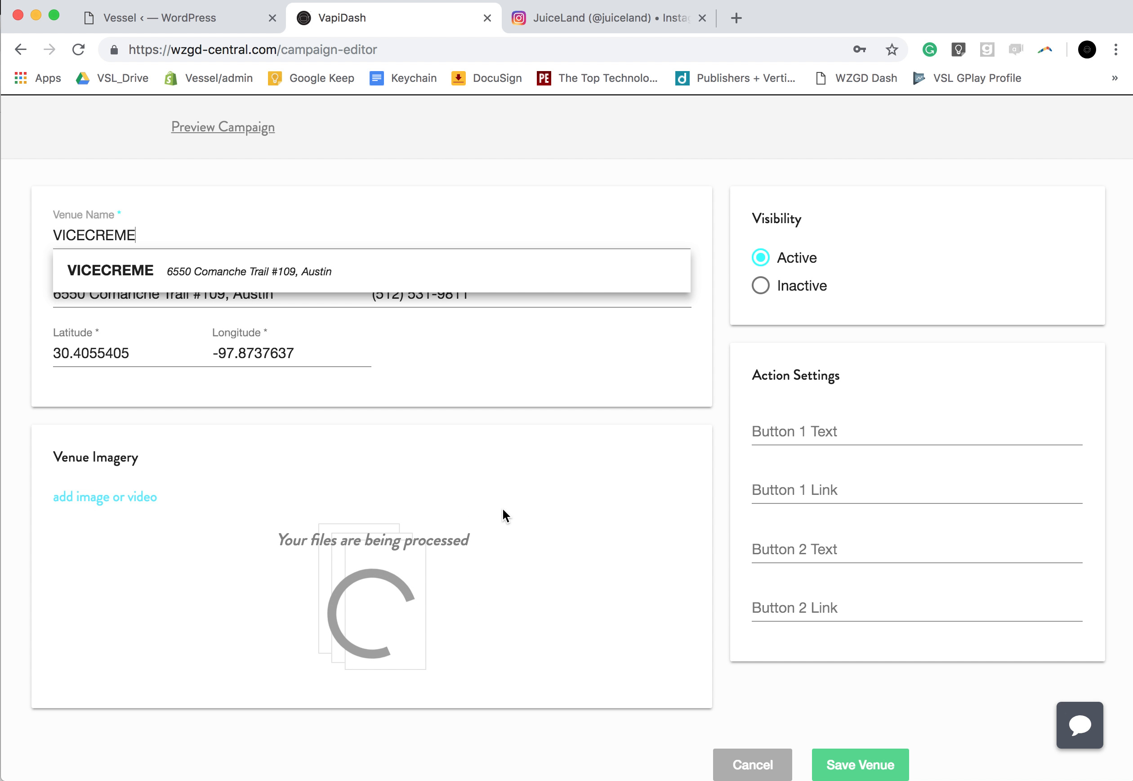
{"action": "left_click", "coordinate": [714, 298]}
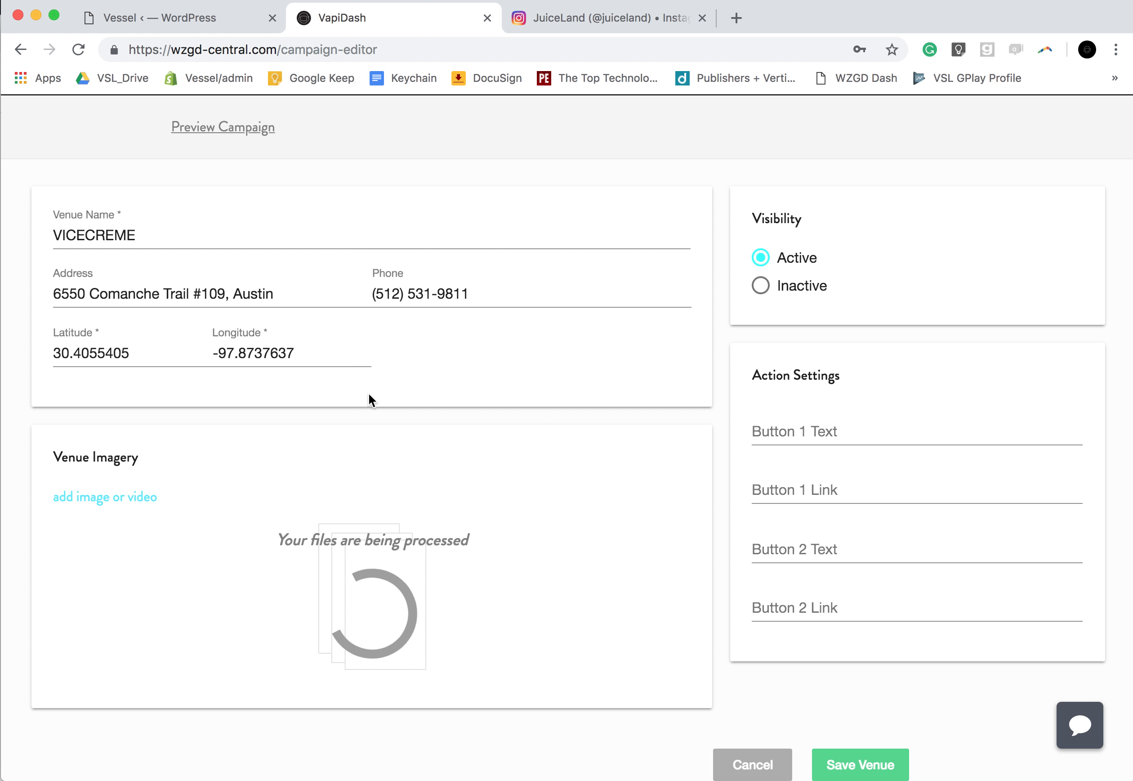
{"action": "left_click_drag", "start_coordinate": [1, 469], "coordinate": [0, 198]}
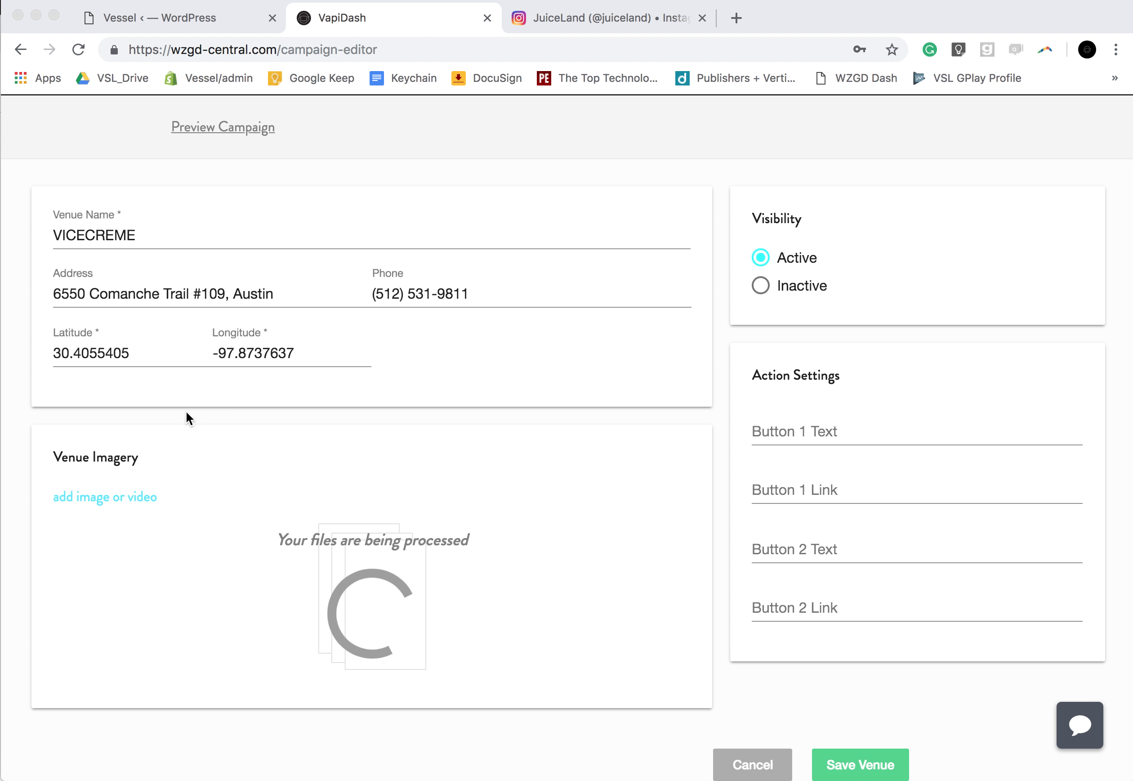
{"action": "left_click", "coordinate": [731, 435]}
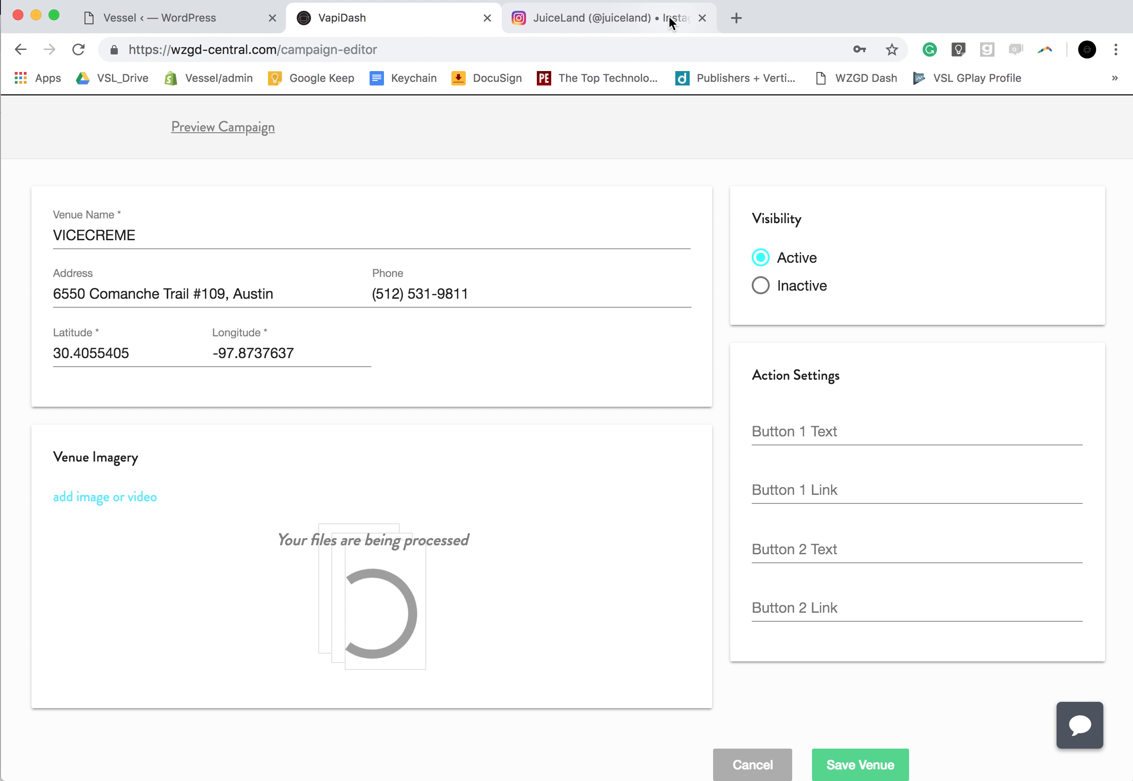
Step: Search Google for "vicecream austin" in a new browser tab
{"action": "left_click", "coordinate": [738, 19]}
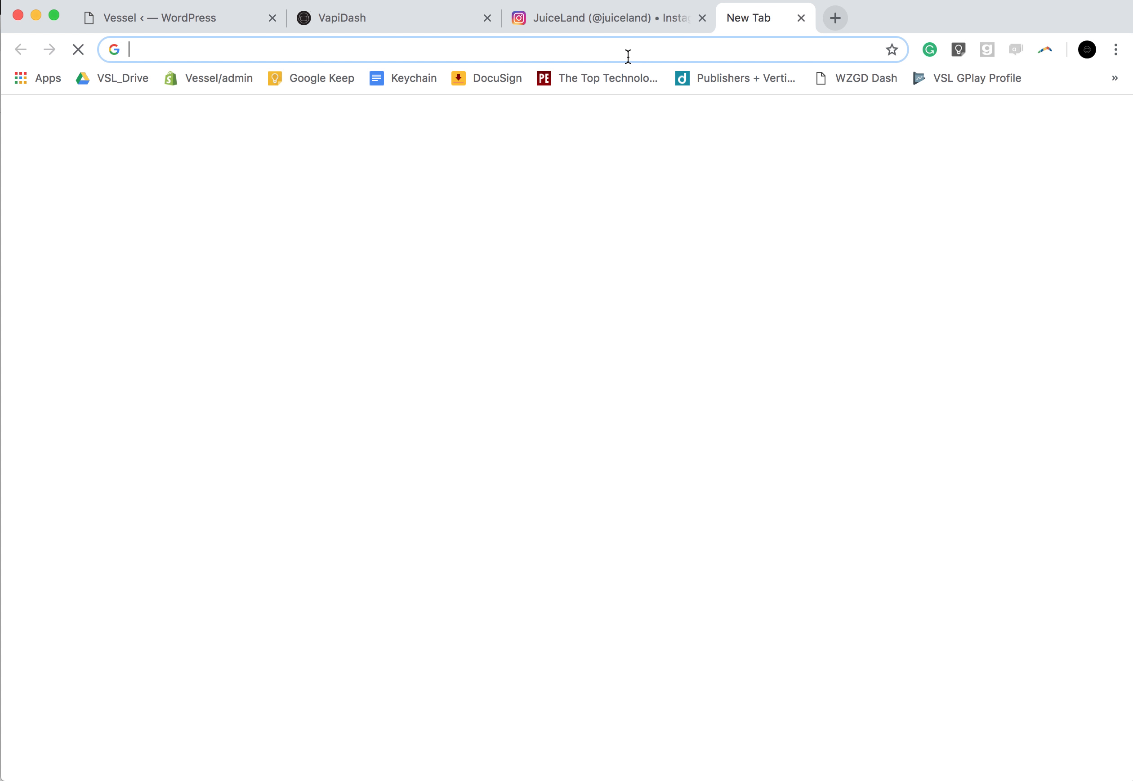
{"action": "type", "text": "vicecre"}
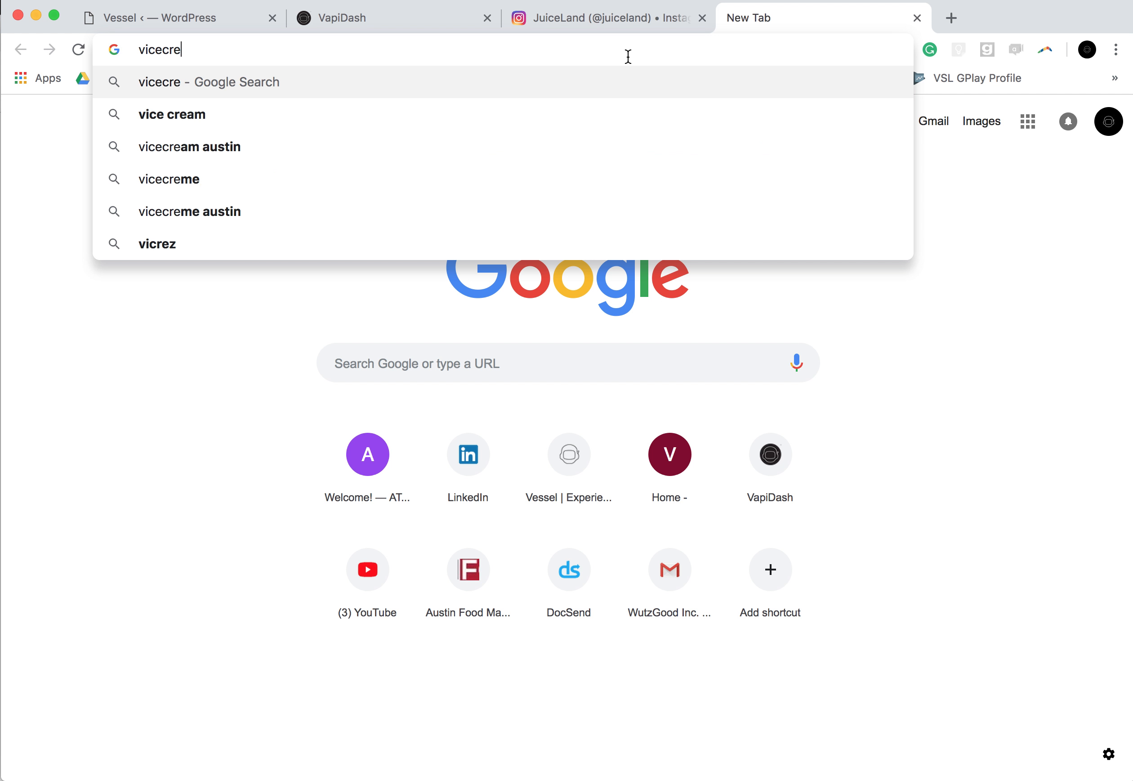
{"action": "type", "text": "am austin"}
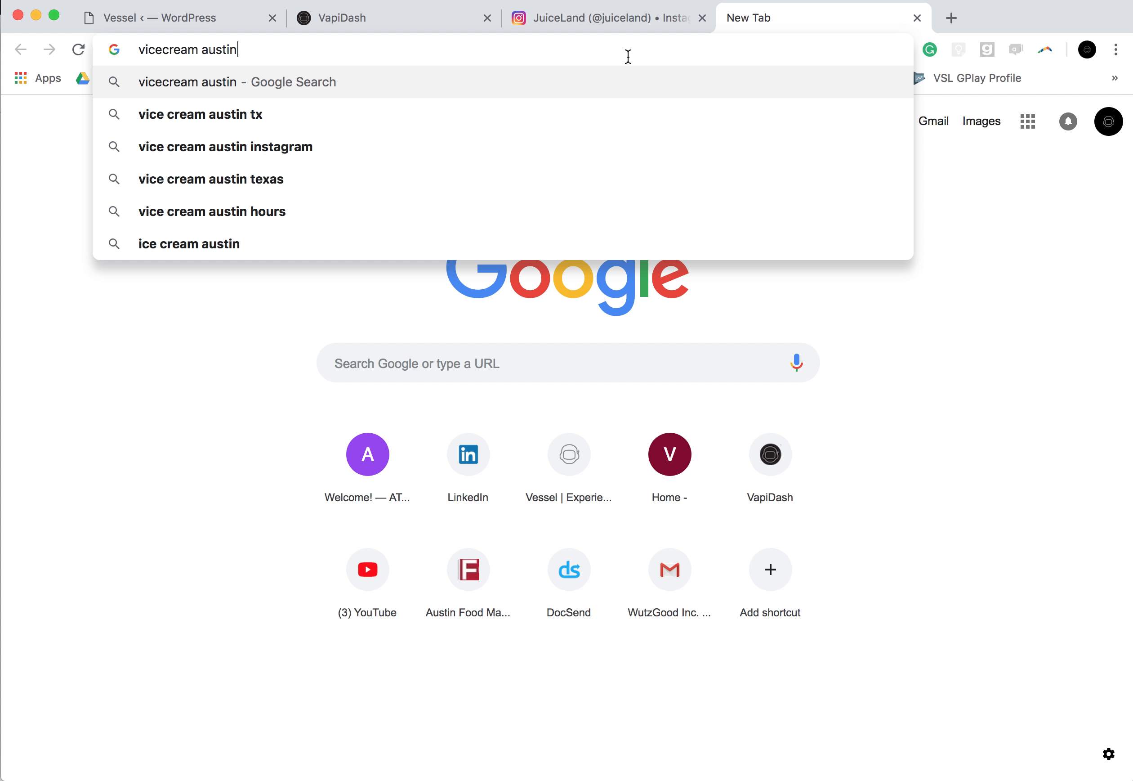
{"action": "key", "text": "Return"}
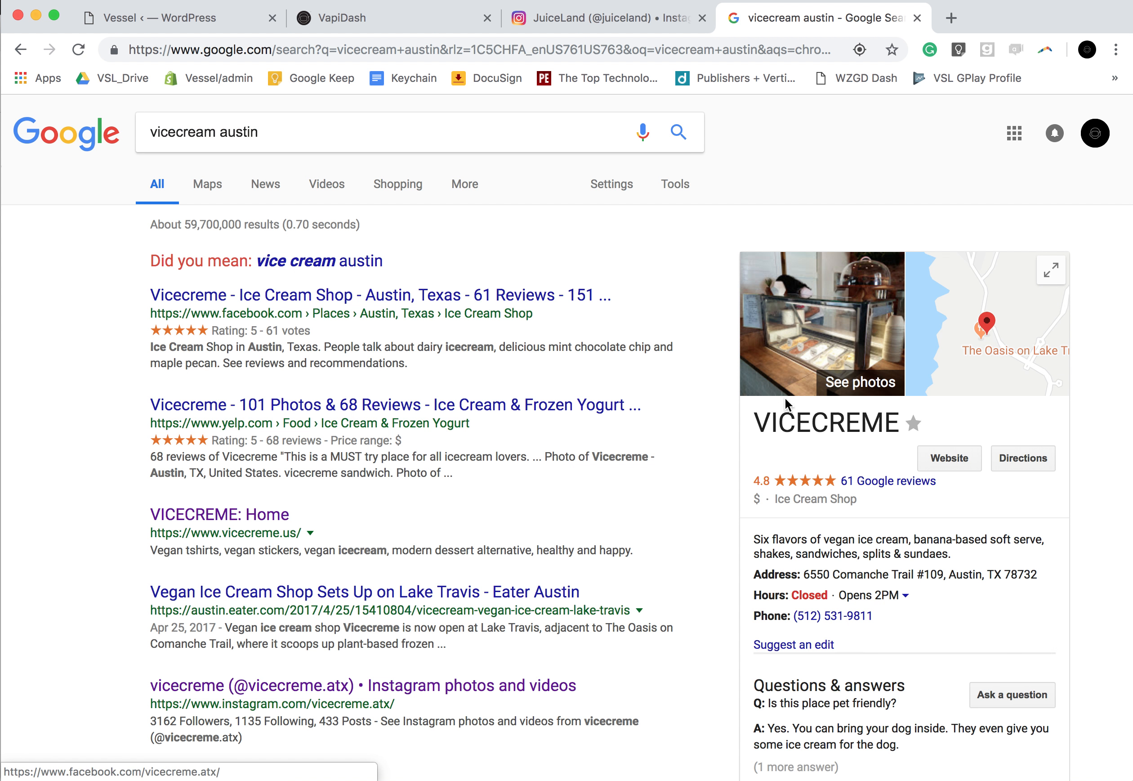
Step: Open VICECREME's location in Google Maps and copy its website address, vicecreme.us
{"action": "scroll", "coordinate": [968, 321], "scroll_direction": "down", "scroll_amount": 2}
{"action": "left_click", "coordinate": [973, 320]}
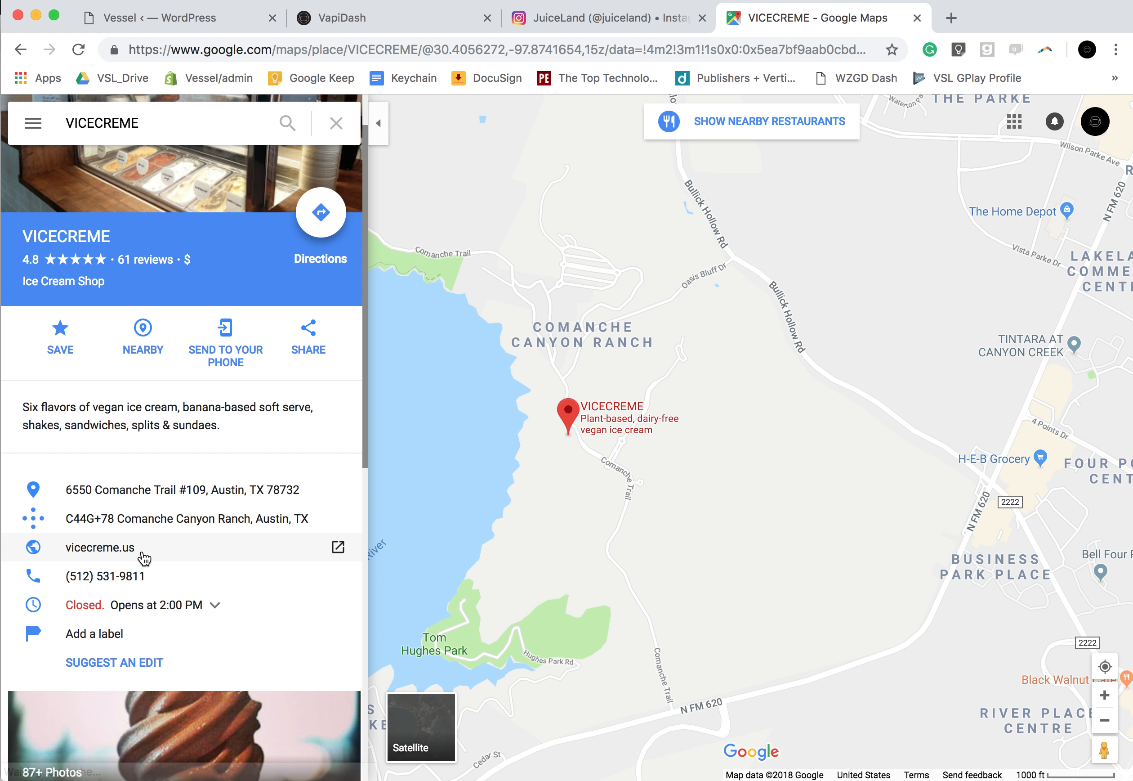
{"action": "left_click_drag", "start_coordinate": [144, 558], "coordinate": [61, 555]}
{"action": "key", "text": "super+c"}
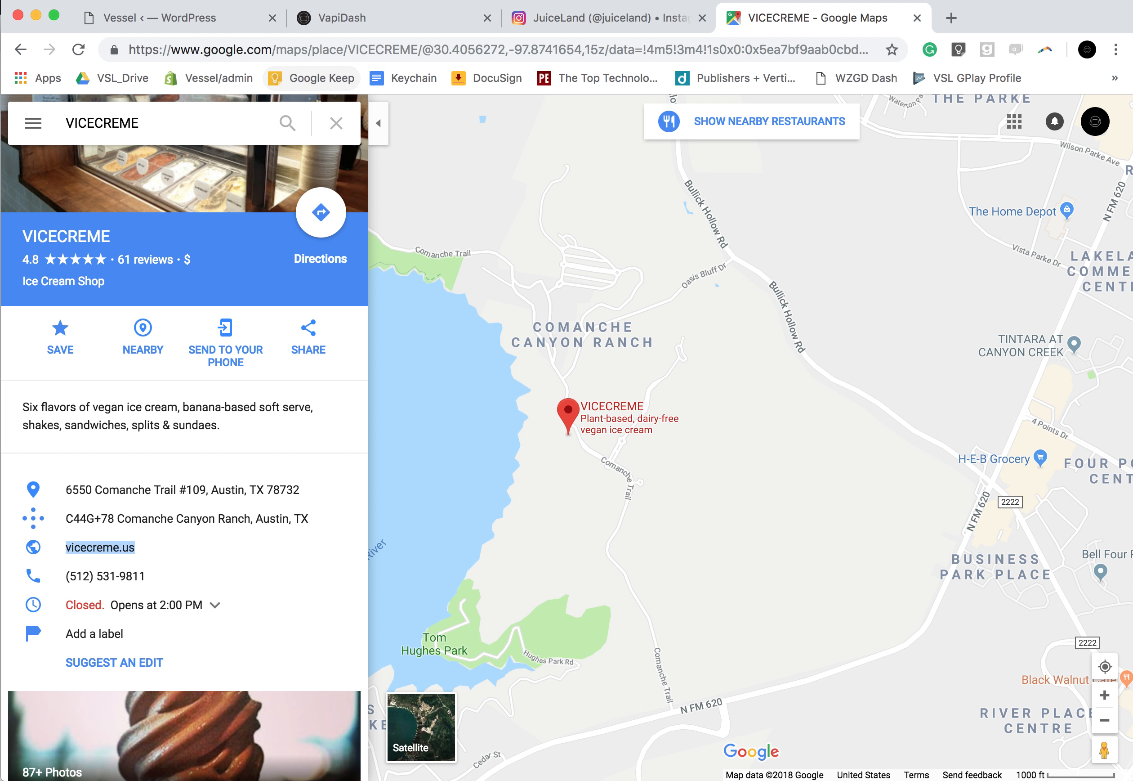
Step: Return to VapiDash and set VICECREME's Button 1 Text to "Visit Site" and Button 1 Link to vicecreme.us
{"action": "left_click", "coordinate": [370, 22]}
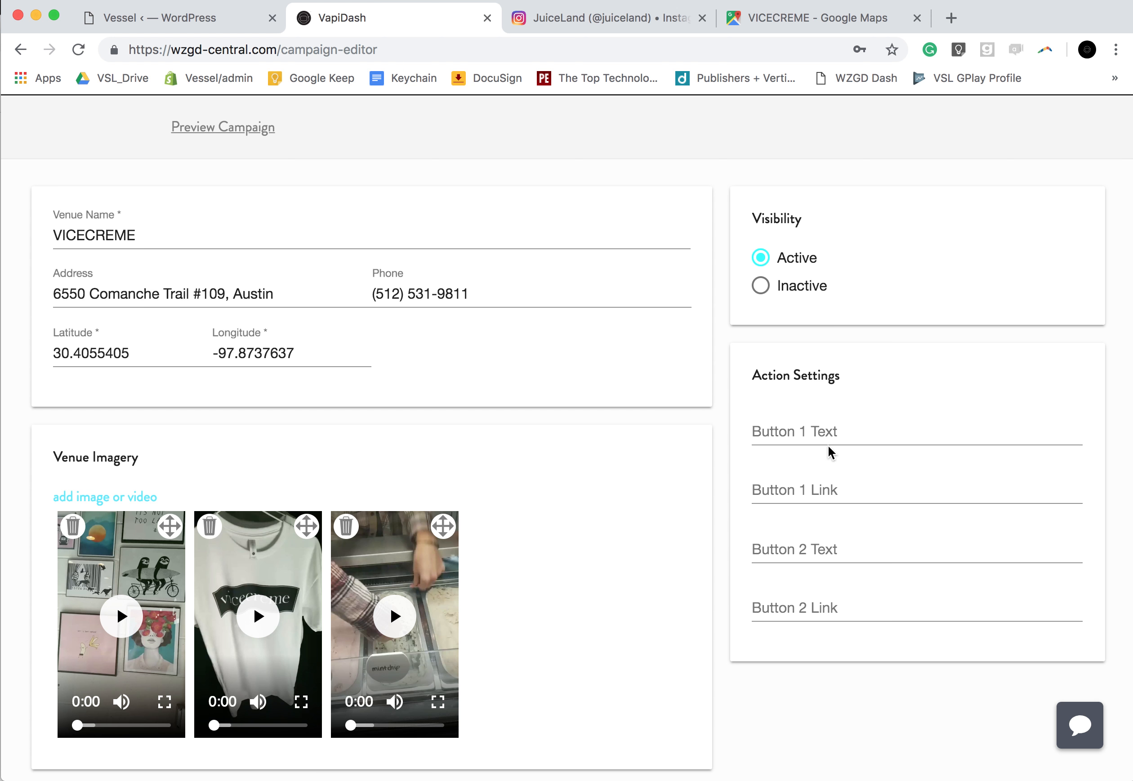
{"action": "left_click", "coordinate": [828, 432]}
{"action": "type", "text": "Visit Site"}
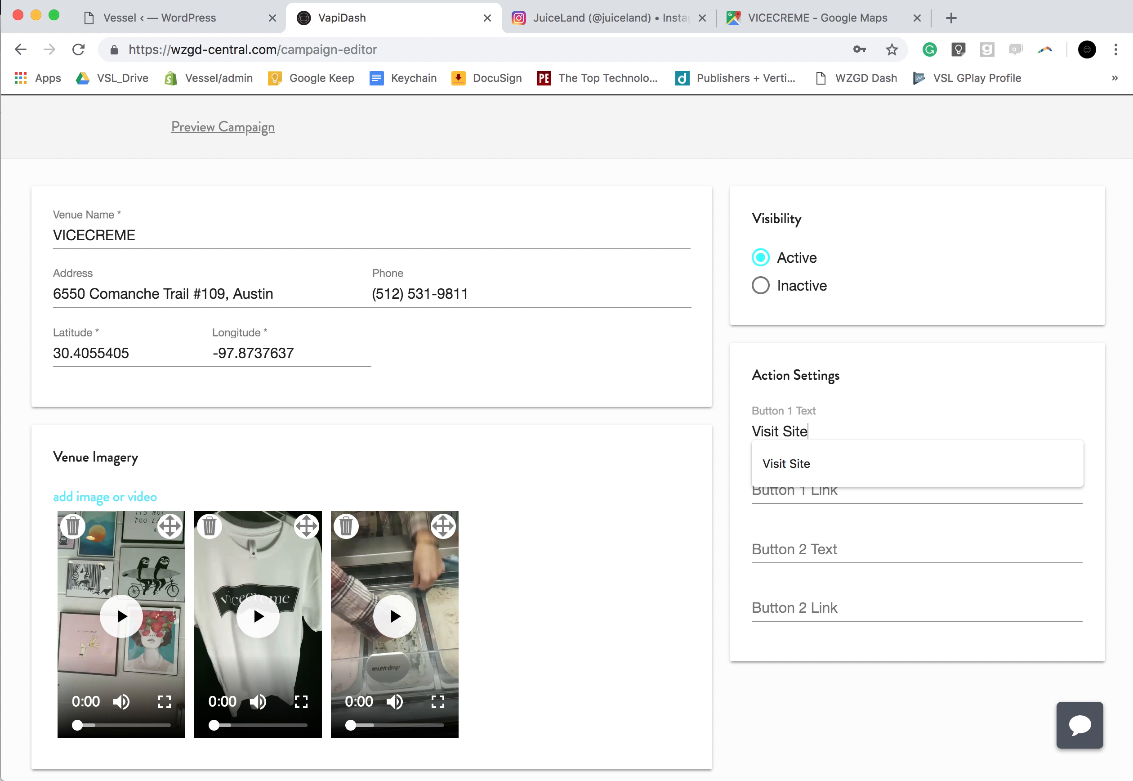
{"action": "key", "text": "Tab"}
{"action": "key", "text": "super+v"}
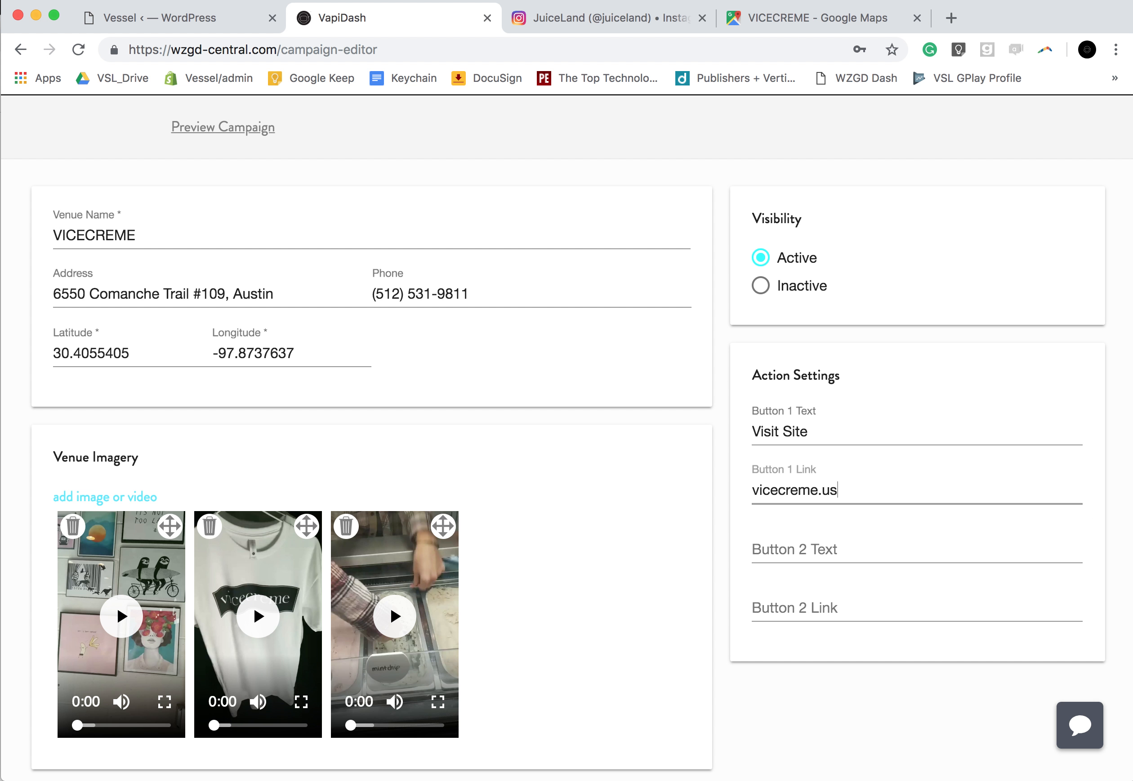
{"action": "left_click", "coordinate": [698, 482]}
Step: Reorder the VICECREME venue imagery so the ice cream scooping video comes first
{"action": "scroll", "coordinate": [730, 508], "scroll_direction": "down", "scroll_amount": 2}
{"action": "scroll", "coordinate": [729, 508], "scroll_direction": "up", "scroll_amount": 2}
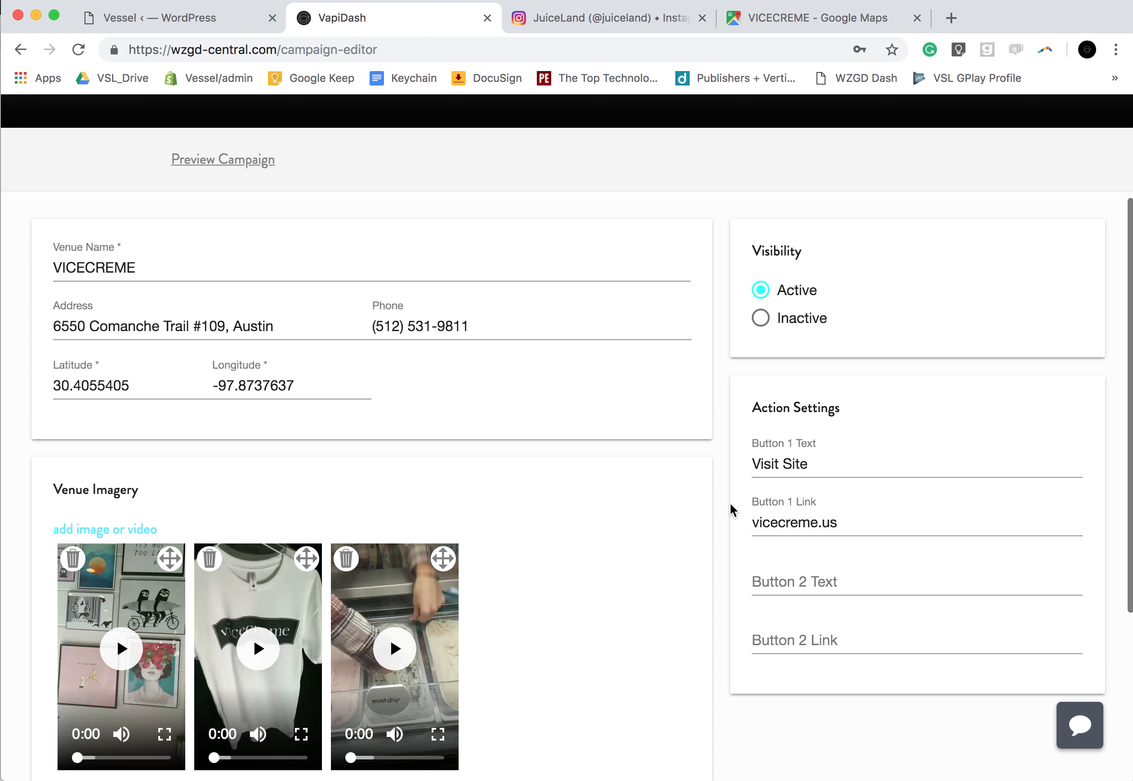
{"action": "scroll", "coordinate": [733, 510], "scroll_direction": "up", "scroll_amount": 2}
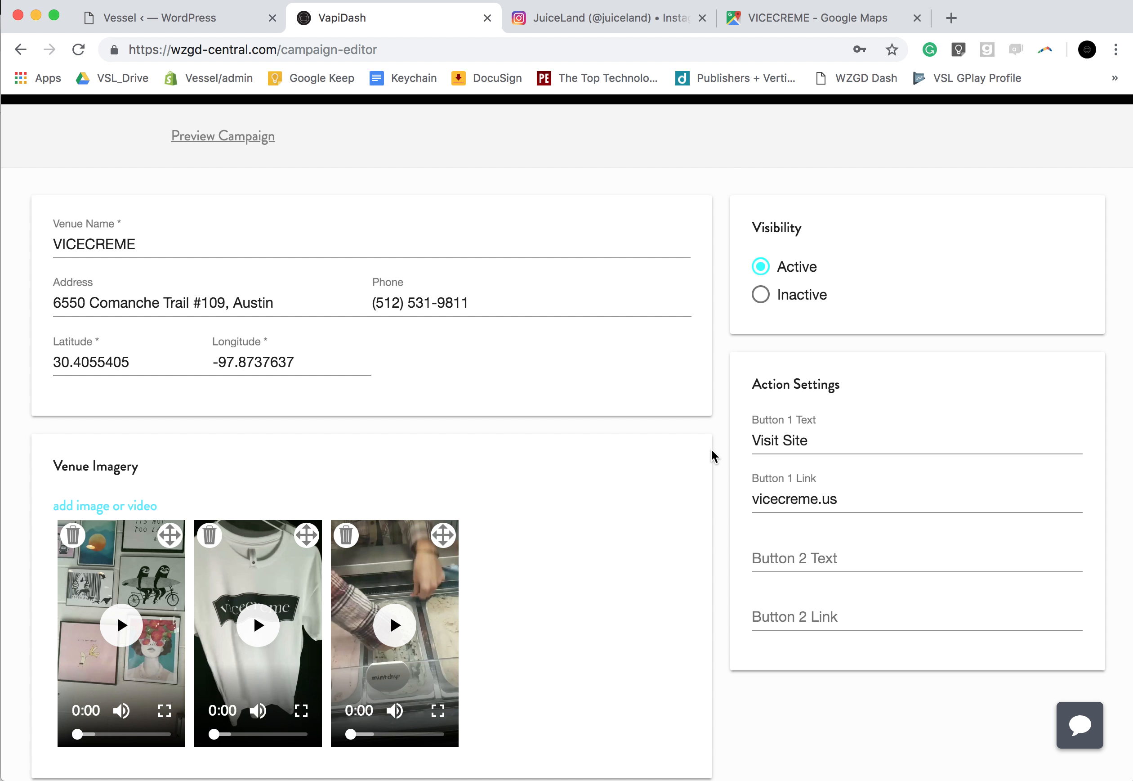
{"action": "scroll", "coordinate": [730, 486], "scroll_direction": "up", "scroll_amount": 3}
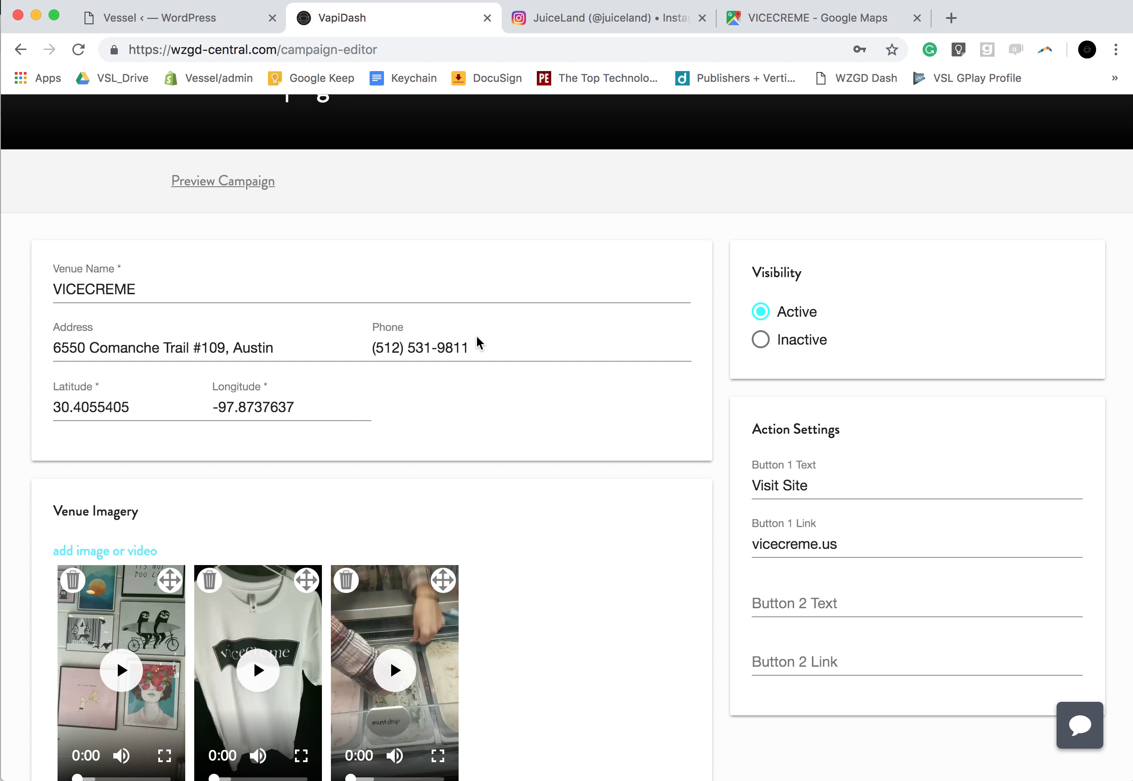
{"action": "scroll", "coordinate": [571, 327], "scroll_direction": "down", "scroll_amount": 1}
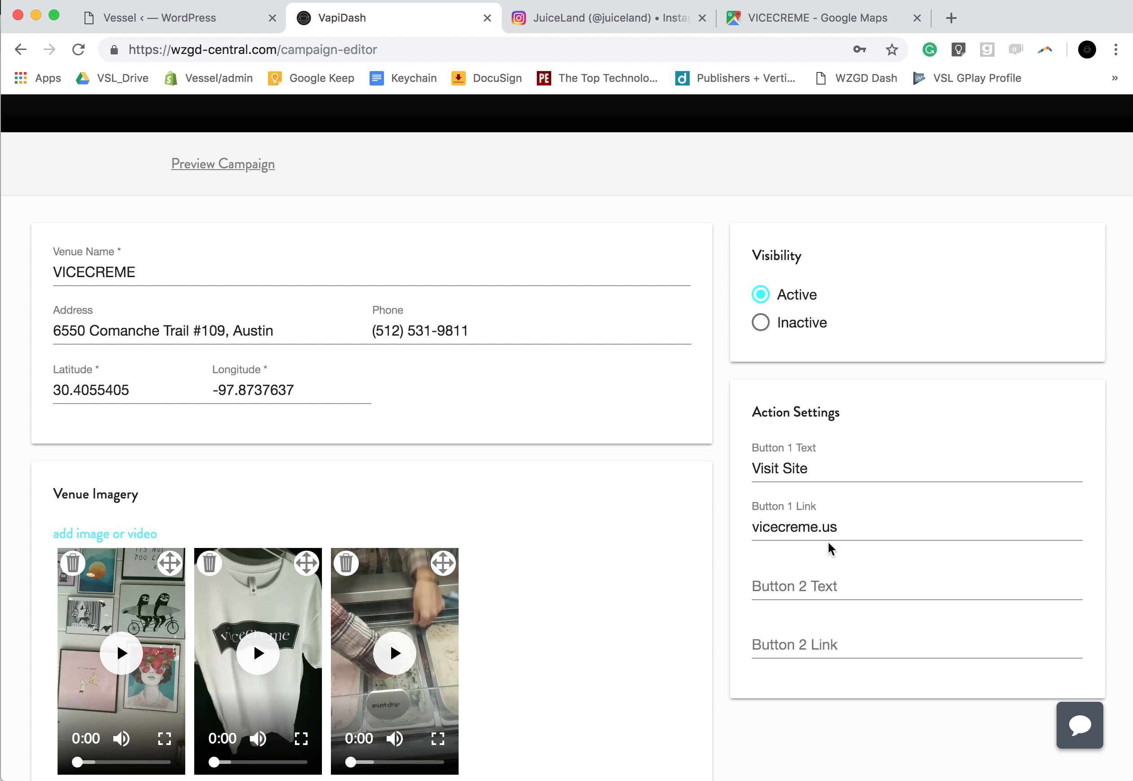
{"action": "scroll", "coordinate": [759, 451], "scroll_direction": "down", "scroll_amount": 5}
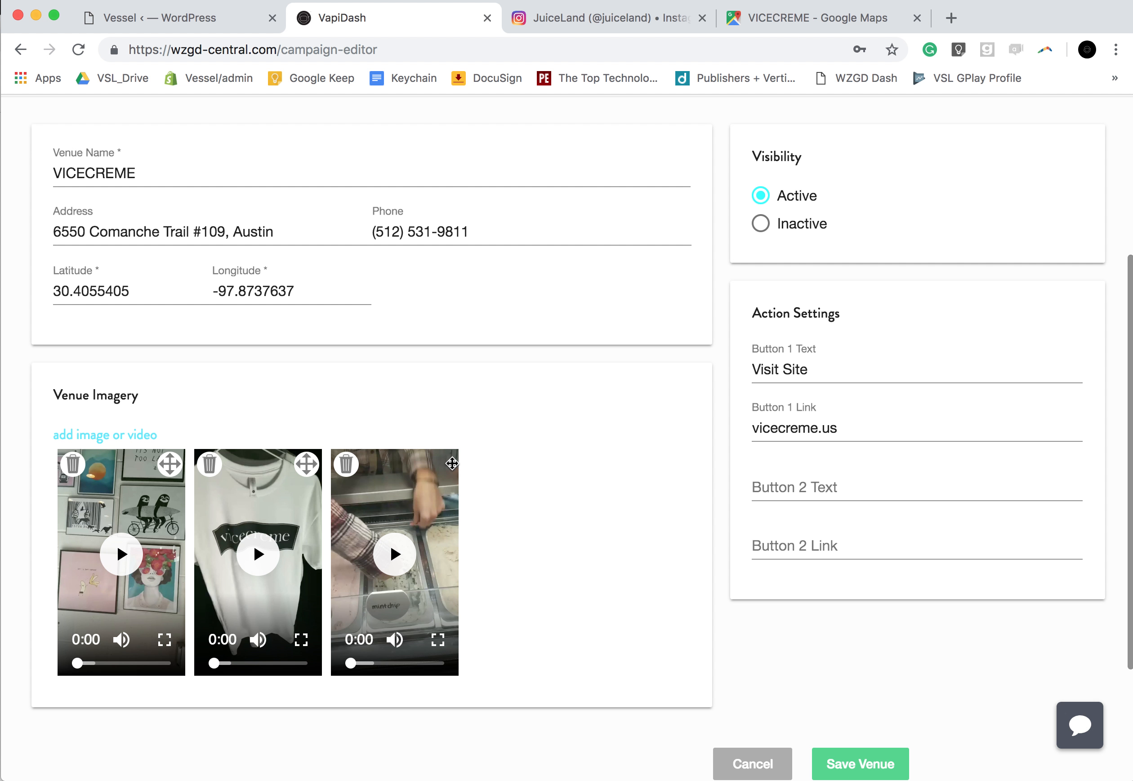
{"action": "left_click_drag", "start_coordinate": [443, 464], "coordinate": [143, 465]}
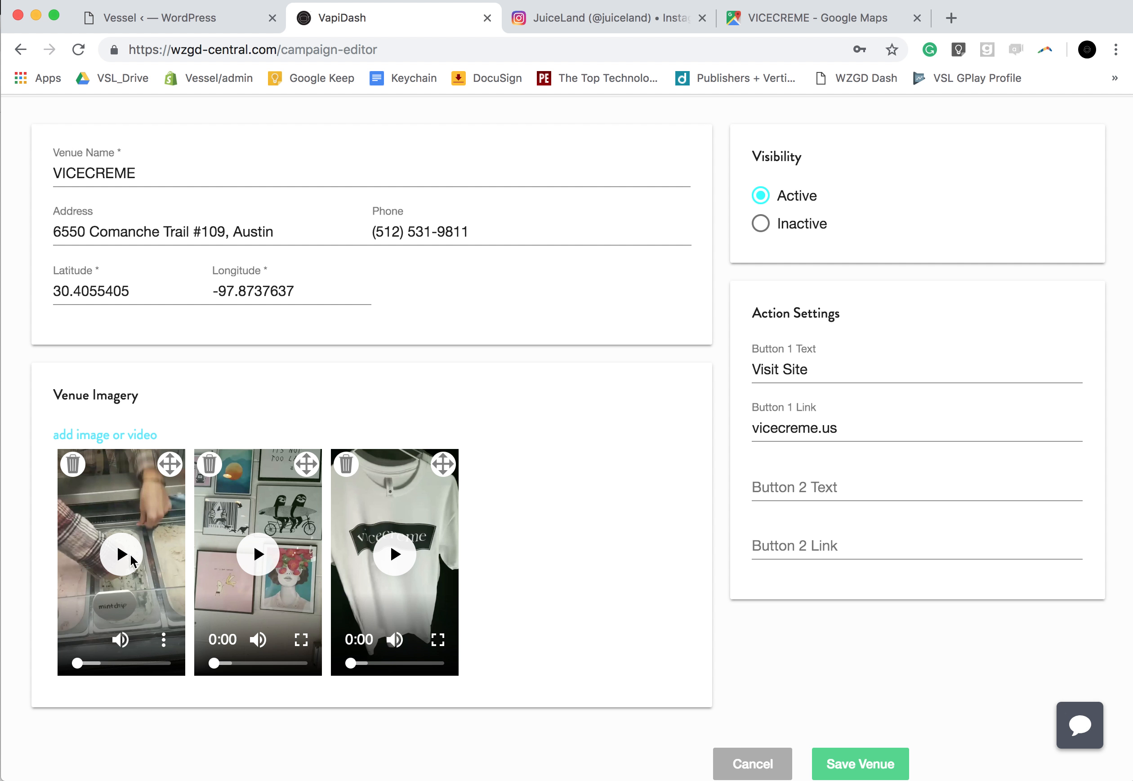
Step: Save the VICECREME venue to the campaign
{"action": "scroll", "coordinate": [677, 584], "scroll_direction": "down", "scroll_amount": 2}
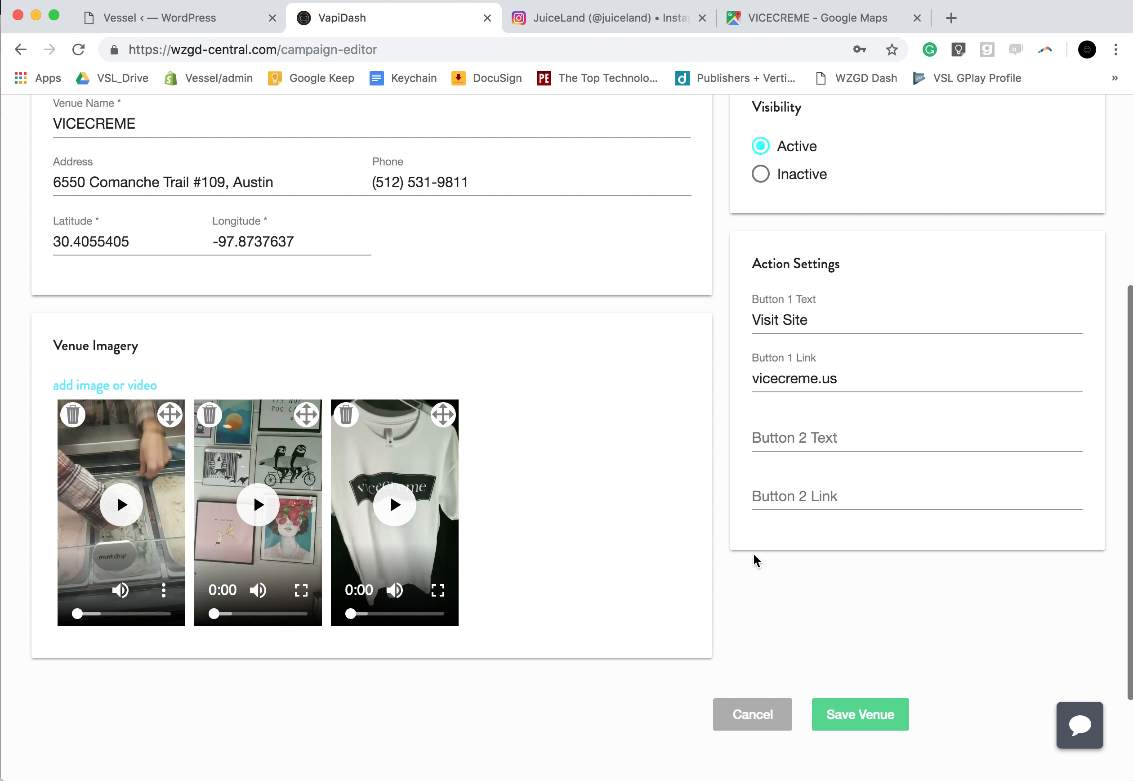
{"action": "scroll", "coordinate": [753, 559], "scroll_direction": "up", "scroll_amount": 4}
{"action": "scroll", "coordinate": [776, 541], "scroll_direction": "down", "scroll_amount": 3}
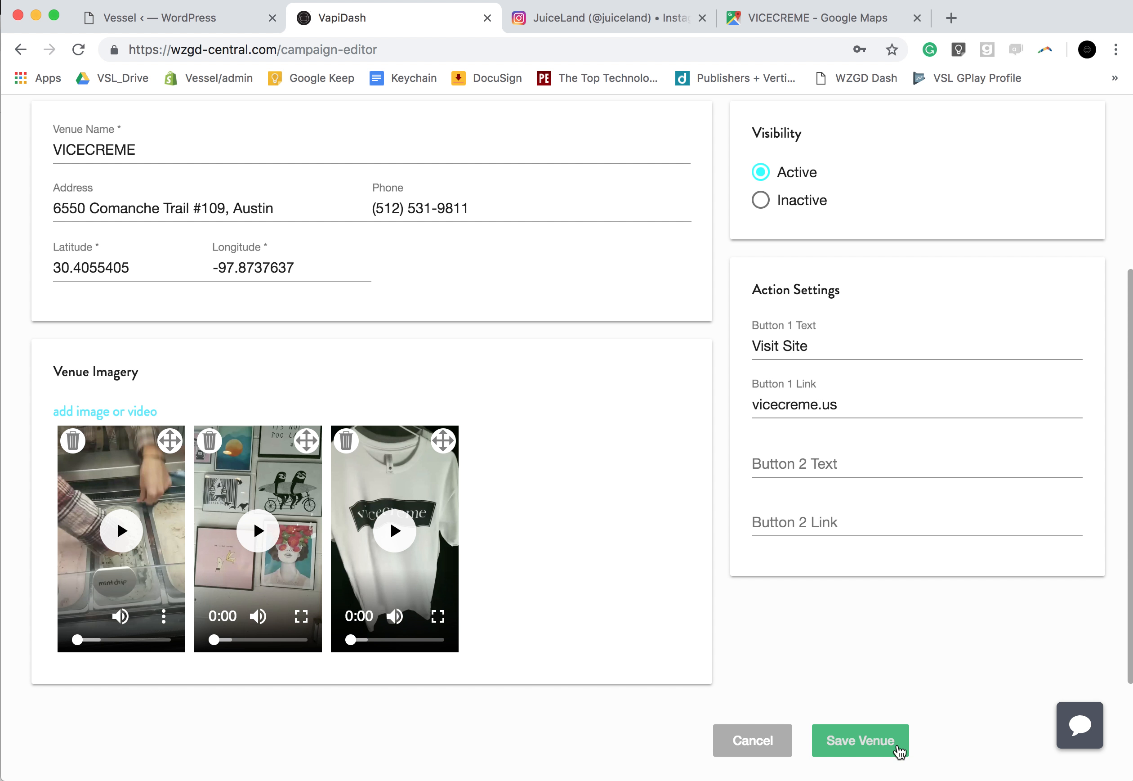
{"action": "left_click", "coordinate": [869, 744]}
{"action": "scroll", "coordinate": [724, 494], "scroll_direction": "down", "scroll_amount": 3}
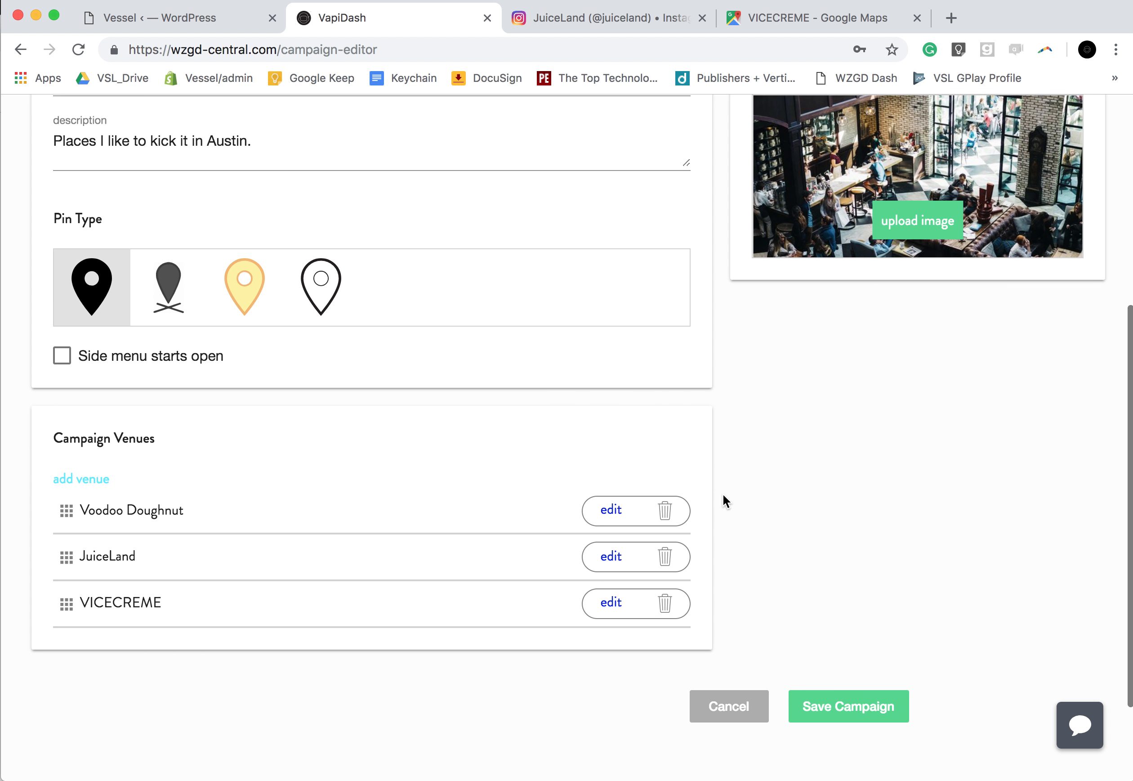
Step: Add a new venue to the campaign and upload the cookie shop's video and photo as its venue imagery
{"action": "scroll", "coordinate": [343, 495], "scroll_direction": "down", "scroll_amount": 2}
{"action": "left_click", "coordinate": [1, 346]}
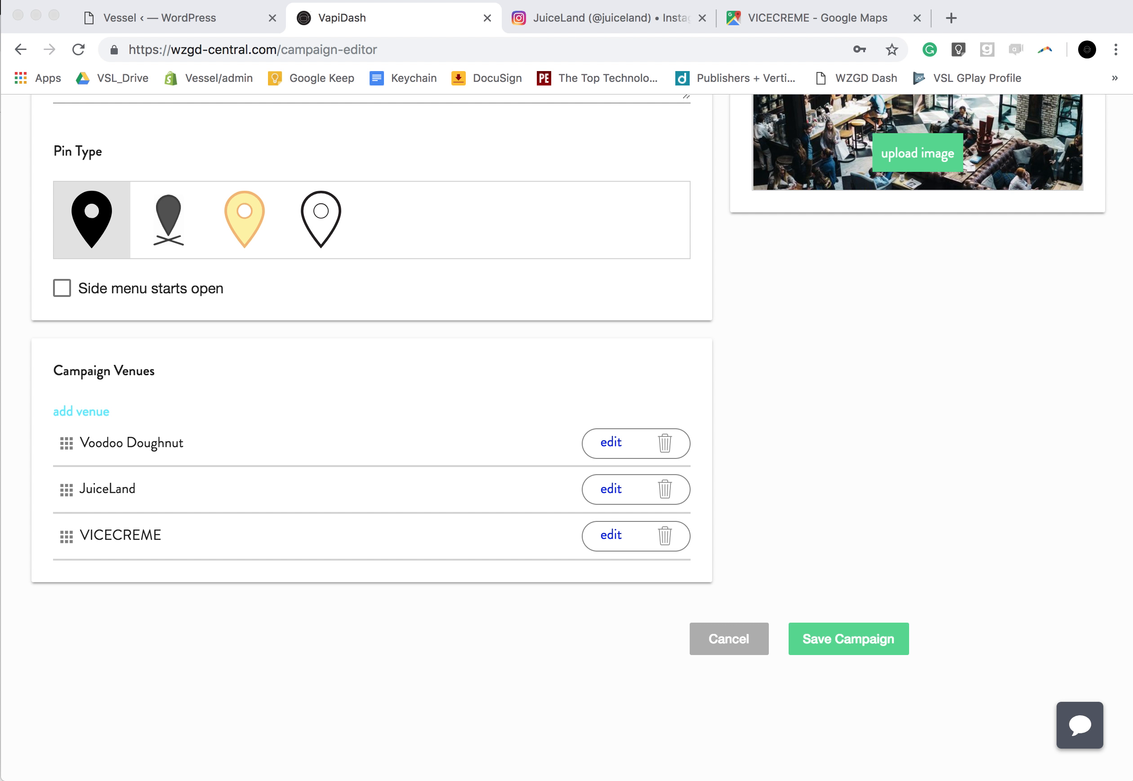
{"action": "left_click", "coordinate": [101, 417]}
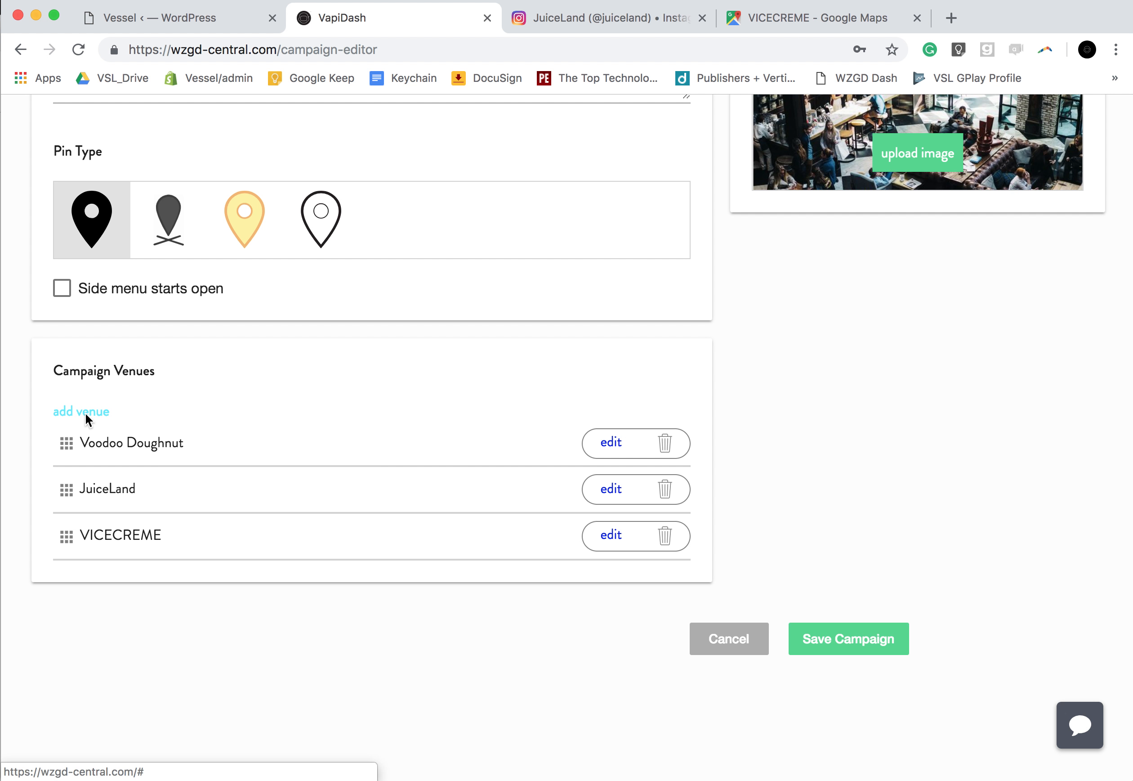
{"action": "left_click", "coordinate": [85, 414]}
{"action": "scroll", "coordinate": [302, 369], "scroll_direction": "up", "scroll_amount": 5}
{"action": "key", "text": "super+Tab"}
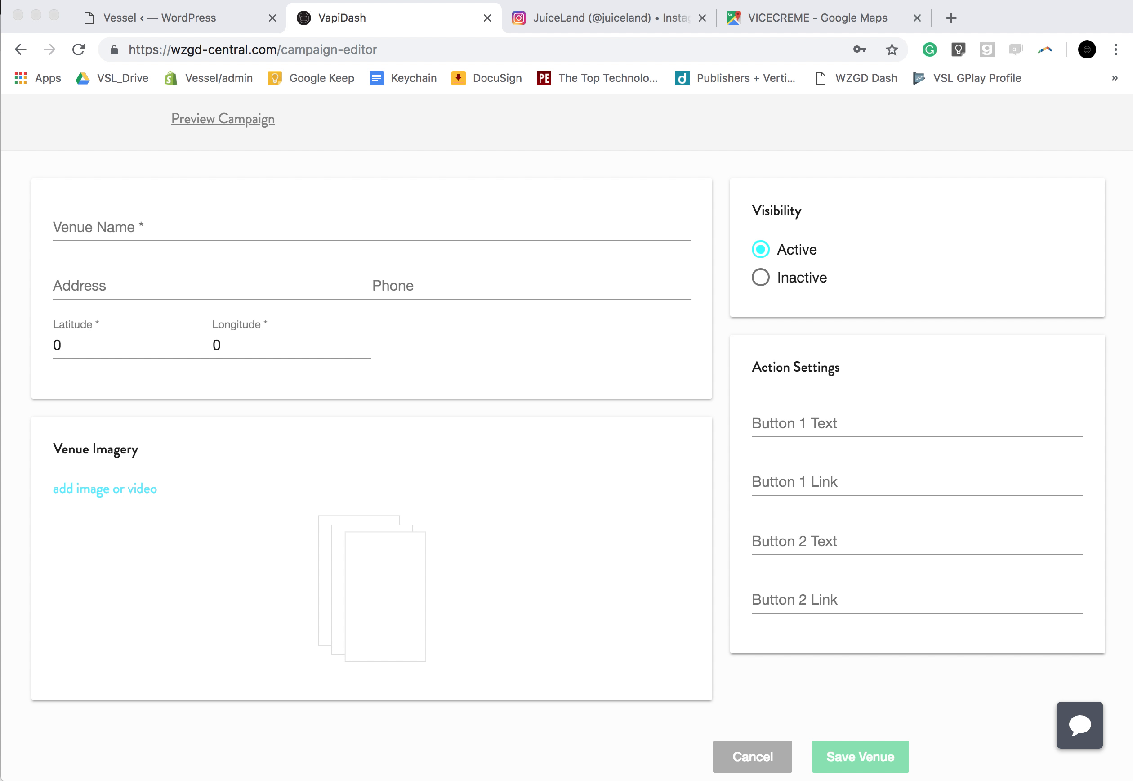
{"action": "left_click_drag", "start_coordinate": [14, 587], "coordinate": [349, 544]}
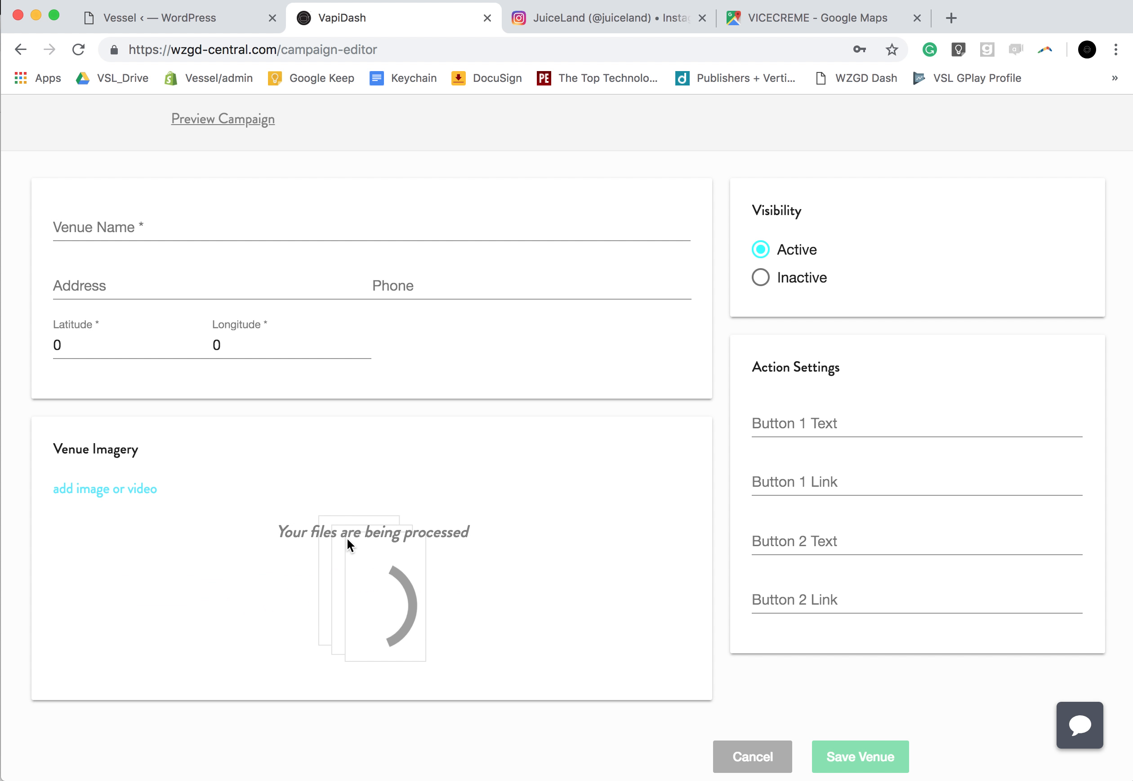
Step: Name the venue Cold Cookie Co and choose its suggested place to fill in the address, phone and coordinates
{"action": "left_click", "coordinate": [133, 227]}
{"action": "type", "text": "Col"}
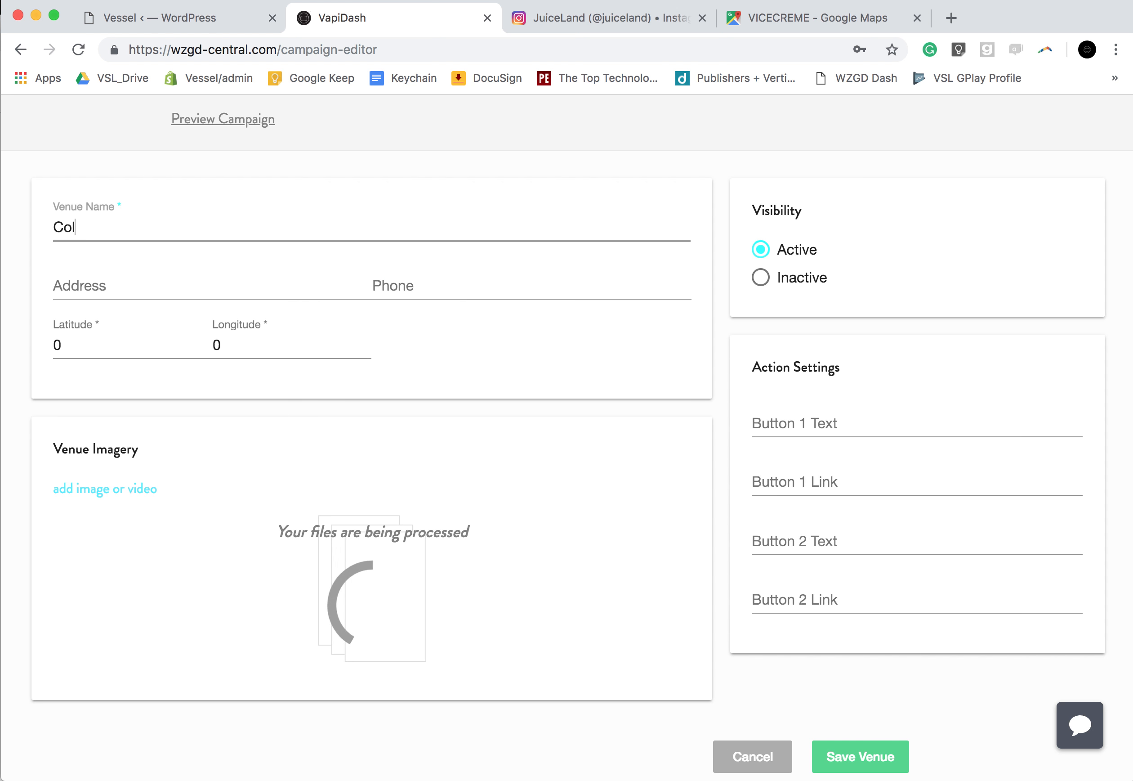
{"action": "type", "text": "d Co"}
{"action": "left_click", "coordinate": [181, 258]}
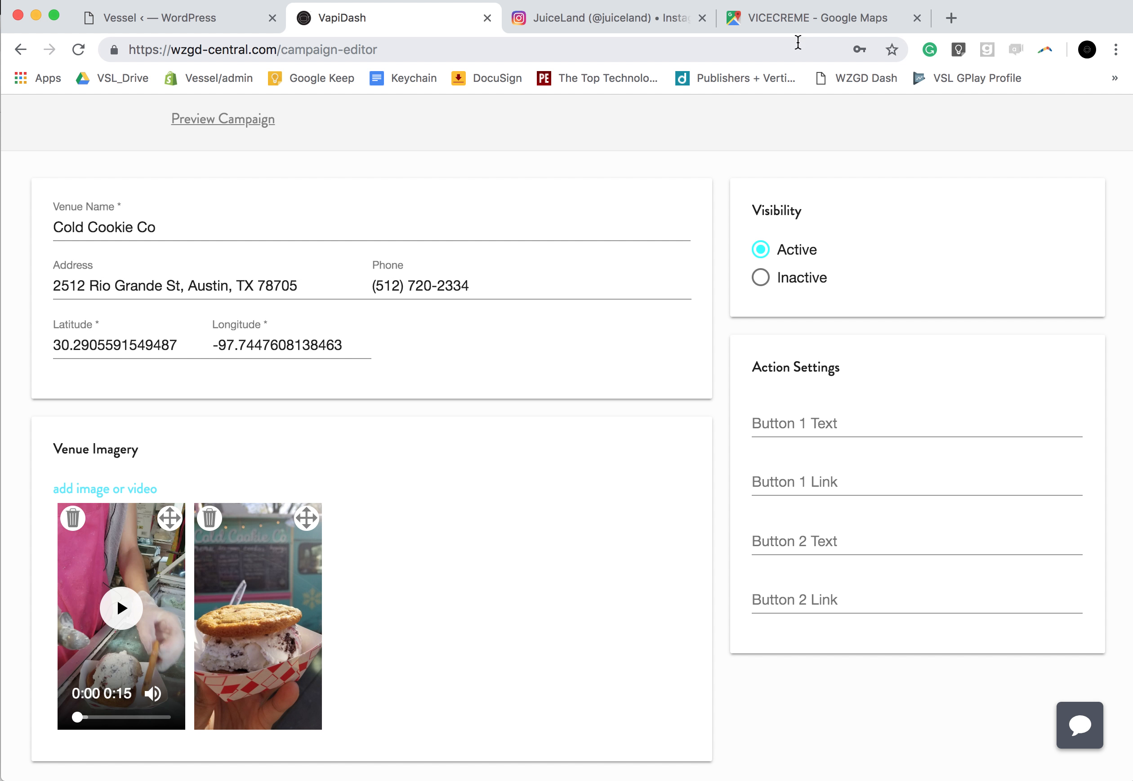
Step: Find Cold Cookie Company in Google Maps and copy its website address, coldcookiecompany.com
{"action": "left_click", "coordinate": [798, 22]}
{"action": "left_click", "coordinate": [173, 116]}
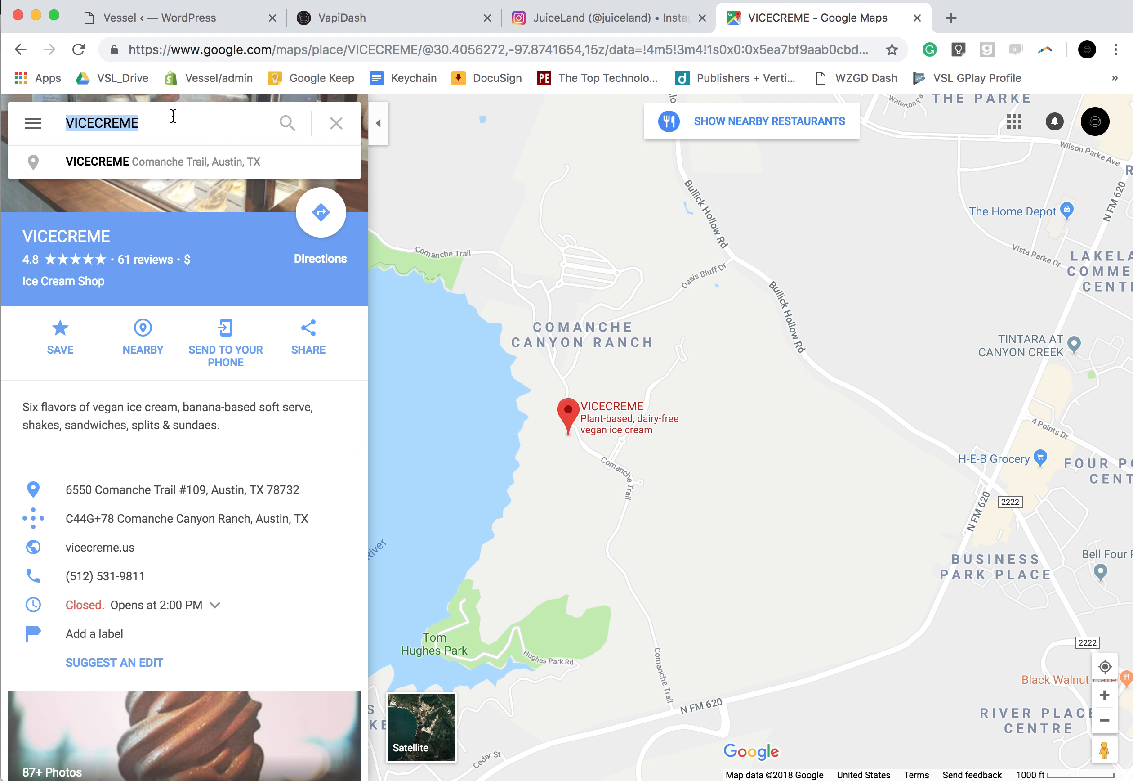
{"action": "type", "text": "C"}
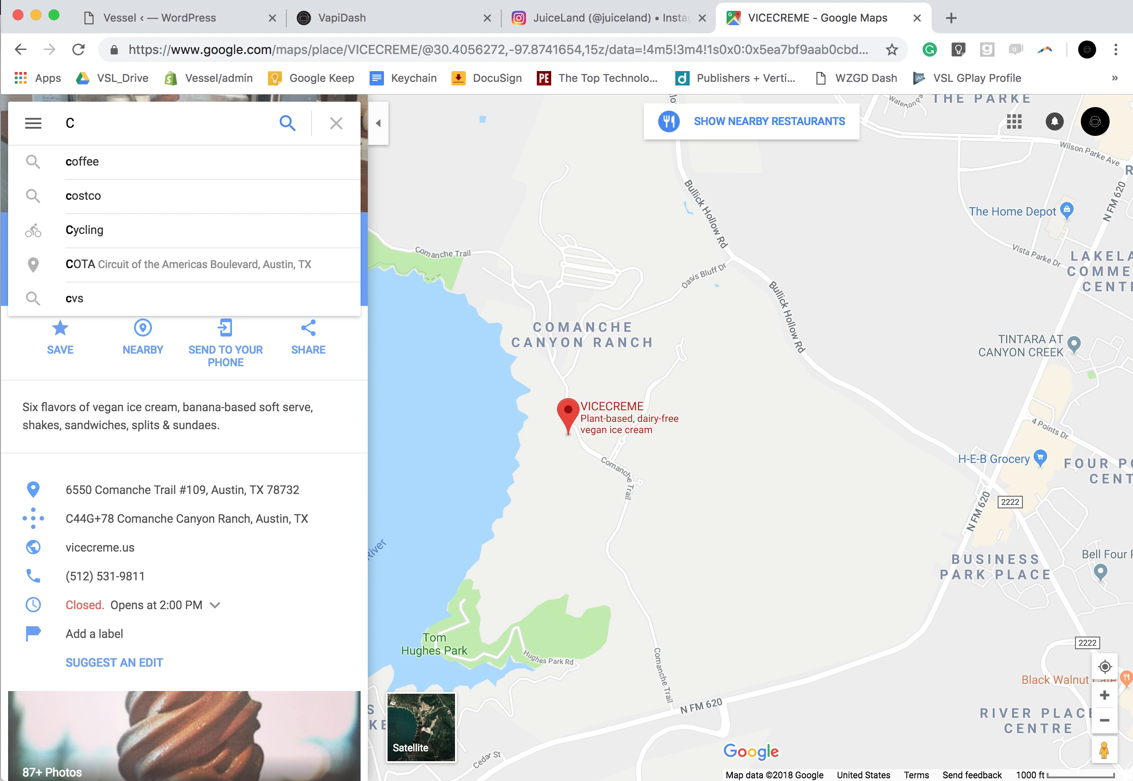
{"action": "type", "text": "old Col"}
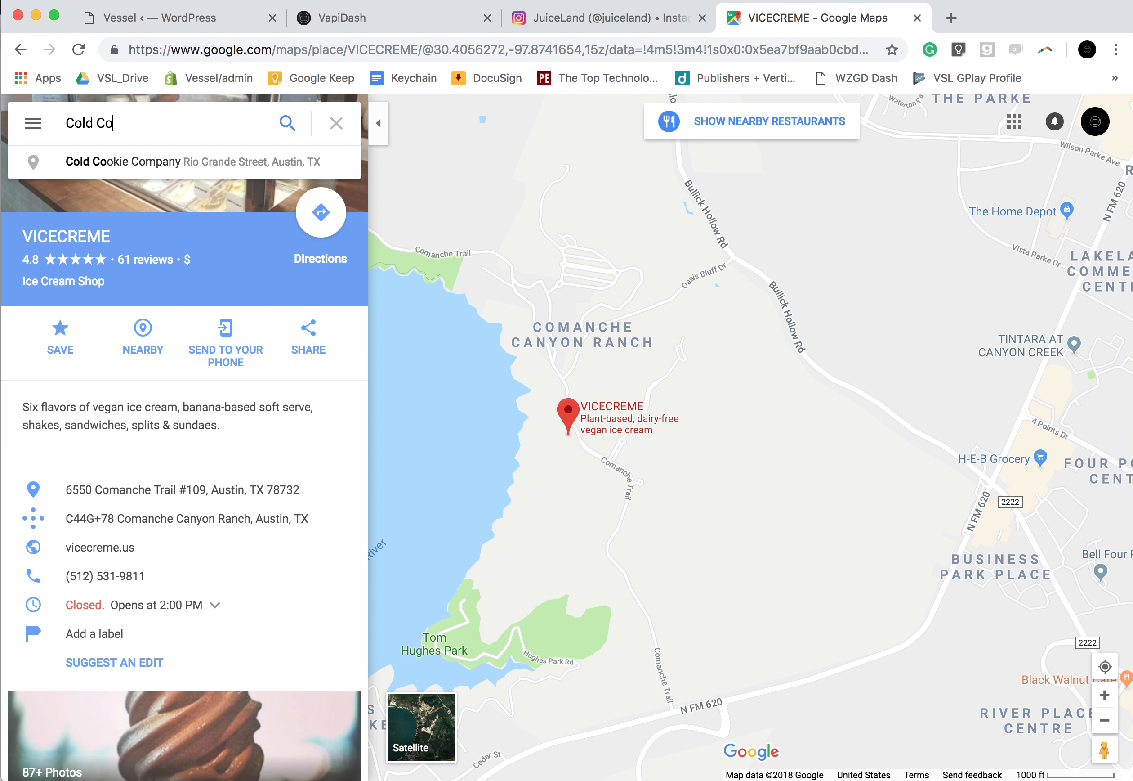
{"action": "key", "text": "BackSpace"}
{"action": "left_click", "coordinate": [156, 163]}
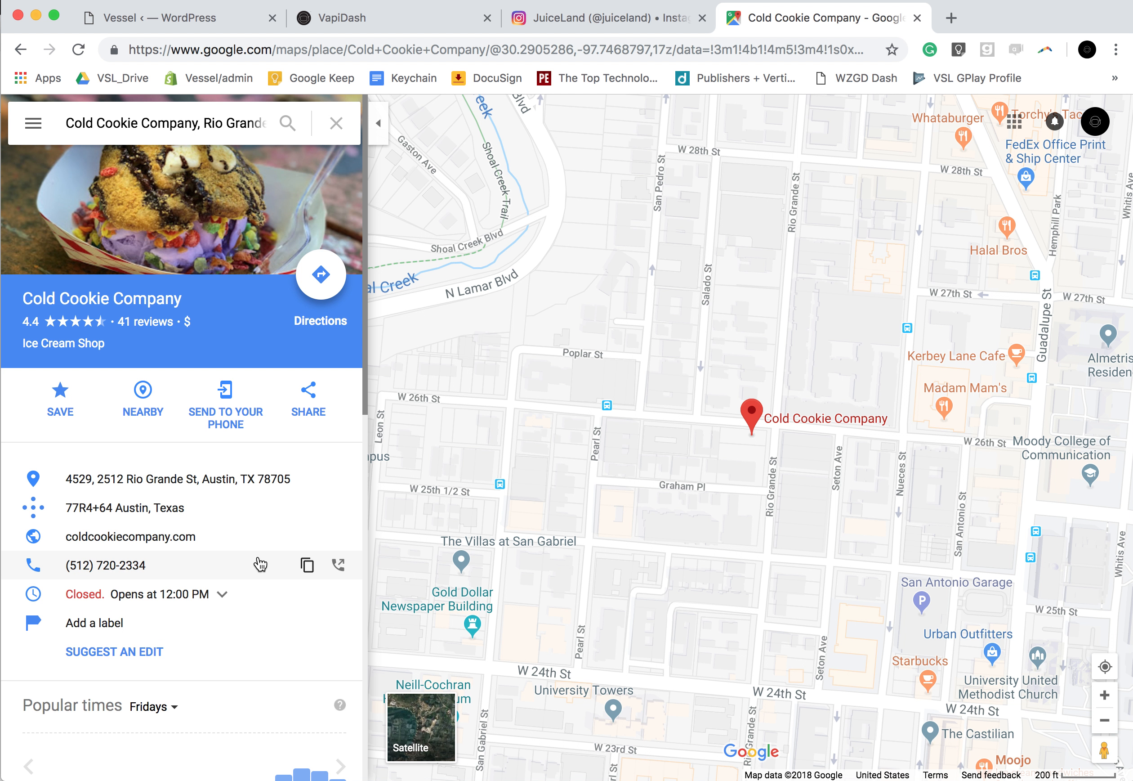
{"action": "left_click", "coordinate": [300, 567]}
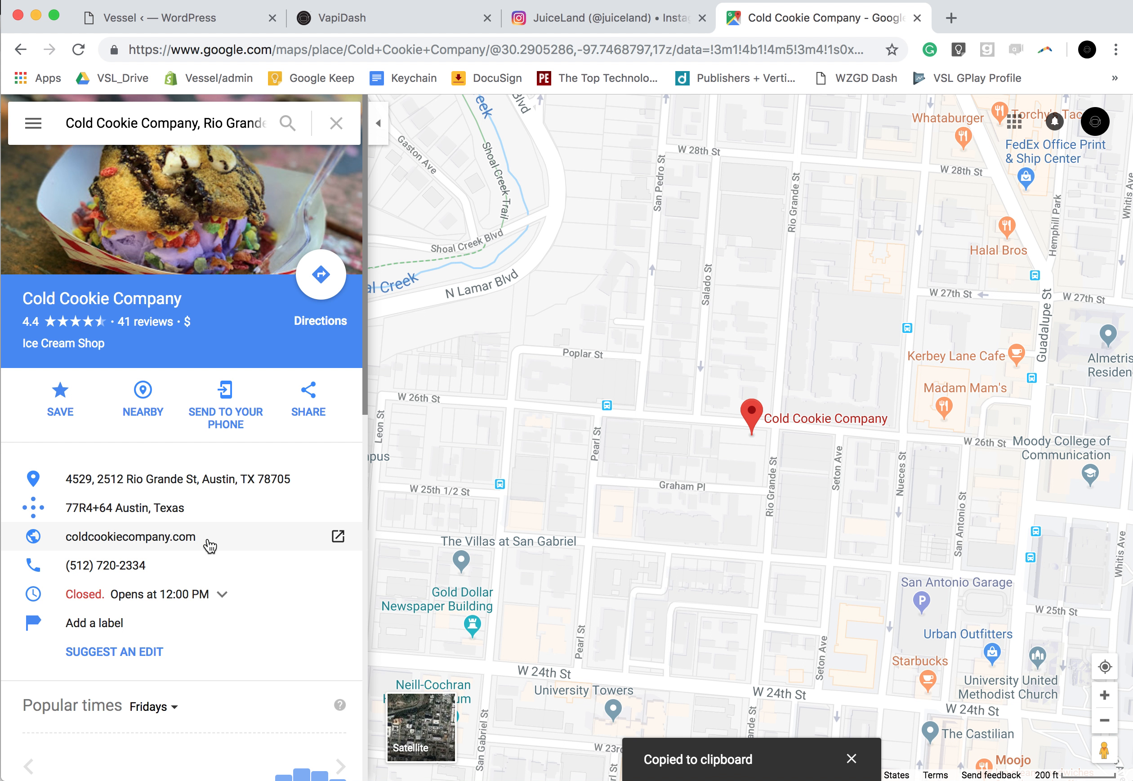
{"action": "left_click_drag", "start_coordinate": [213, 541], "coordinate": [50, 543]}
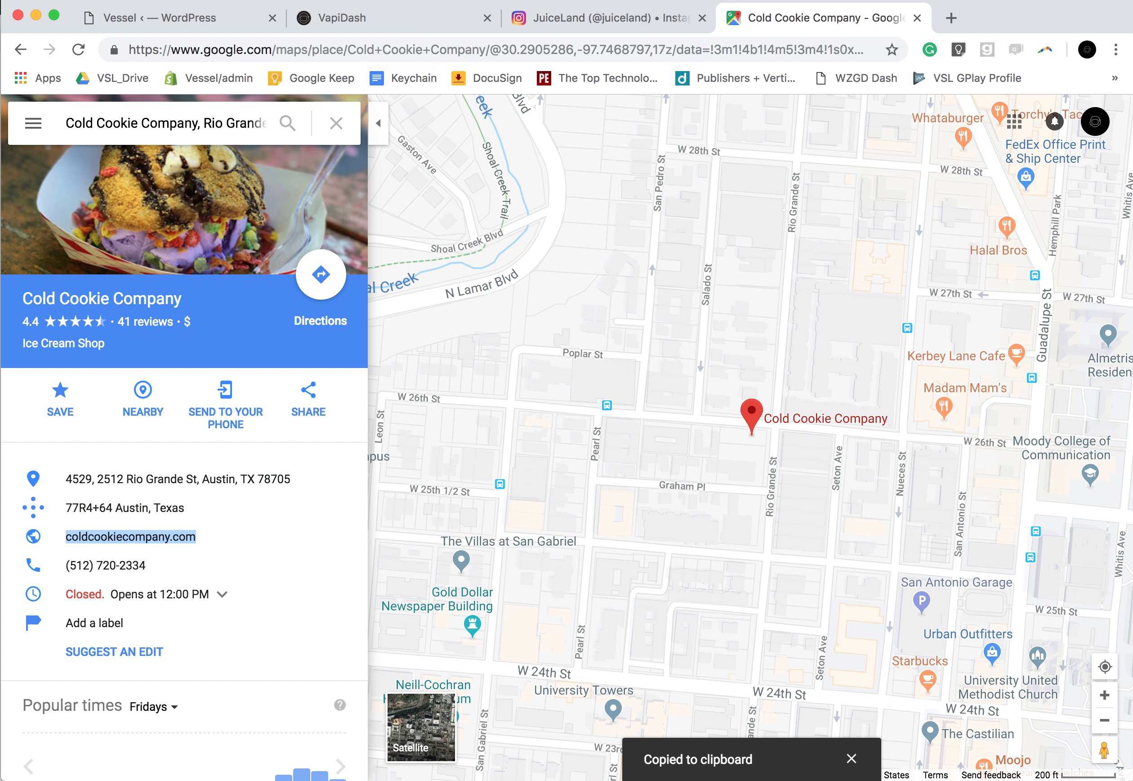
Step: Return to VapiDash and set the venue's Button 1 Link to coldcookiecompany.com and Button 1 Text to "Visit Site"
{"action": "left_click", "coordinate": [414, 18]}
{"action": "left_click", "coordinate": [814, 480]}
{"action": "key", "text": "super+v"}
{"action": "left_click", "coordinate": [813, 422]}
{"action": "type", "text": "C"}
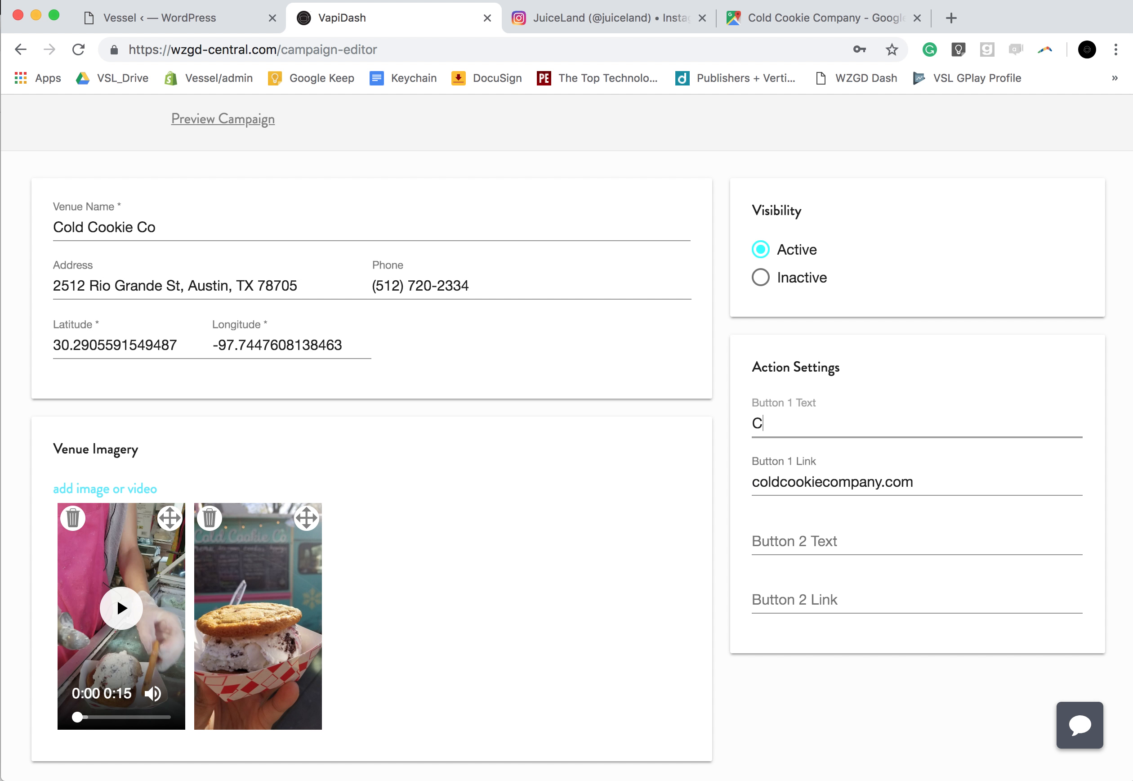
{"action": "type", "text": "Visi"}
{"action": "left_click", "coordinate": [819, 454]}
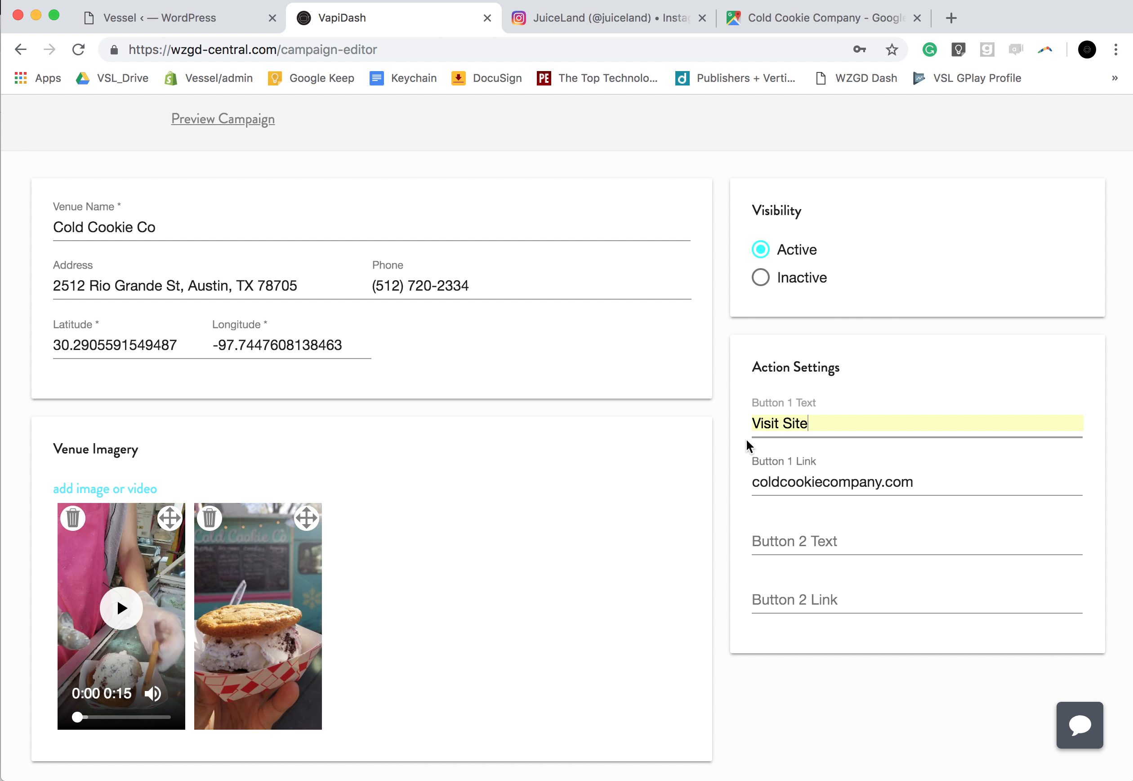
Step: Save the Cold Cookie Co venue to the campaign
{"action": "scroll", "coordinate": [724, 432], "scroll_direction": "down", "scroll_amount": 1}
{"action": "scroll", "coordinate": [724, 435], "scroll_direction": "down", "scroll_amount": 4}
{"action": "scroll", "coordinate": [727, 438], "scroll_direction": "up", "scroll_amount": 4}
{"action": "scroll", "coordinate": [728, 439], "scroll_direction": "down", "scroll_amount": 3}
{"action": "scroll", "coordinate": [727, 438], "scroll_direction": "down", "scroll_amount": 1}
{"action": "left_click", "coordinate": [865, 625]}
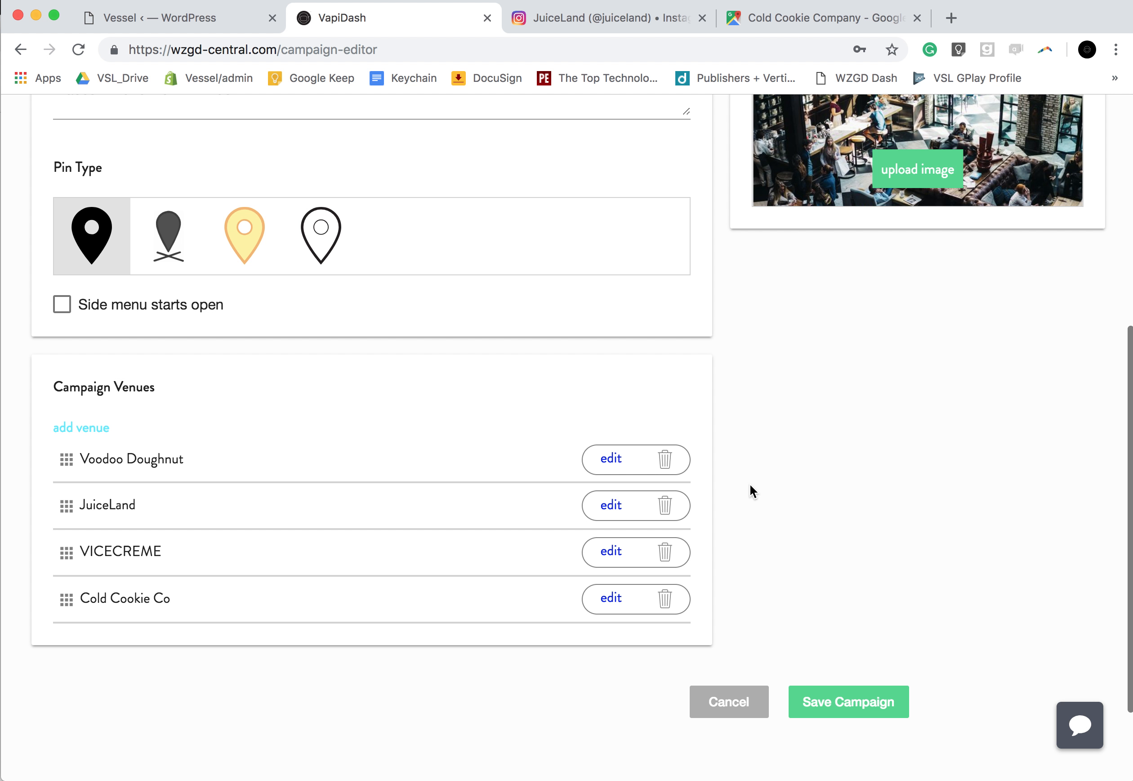
Step: Review the campaign details and its venue list, and save the campaign
{"action": "scroll", "coordinate": [859, 527], "scroll_direction": "up", "scroll_amount": 7}
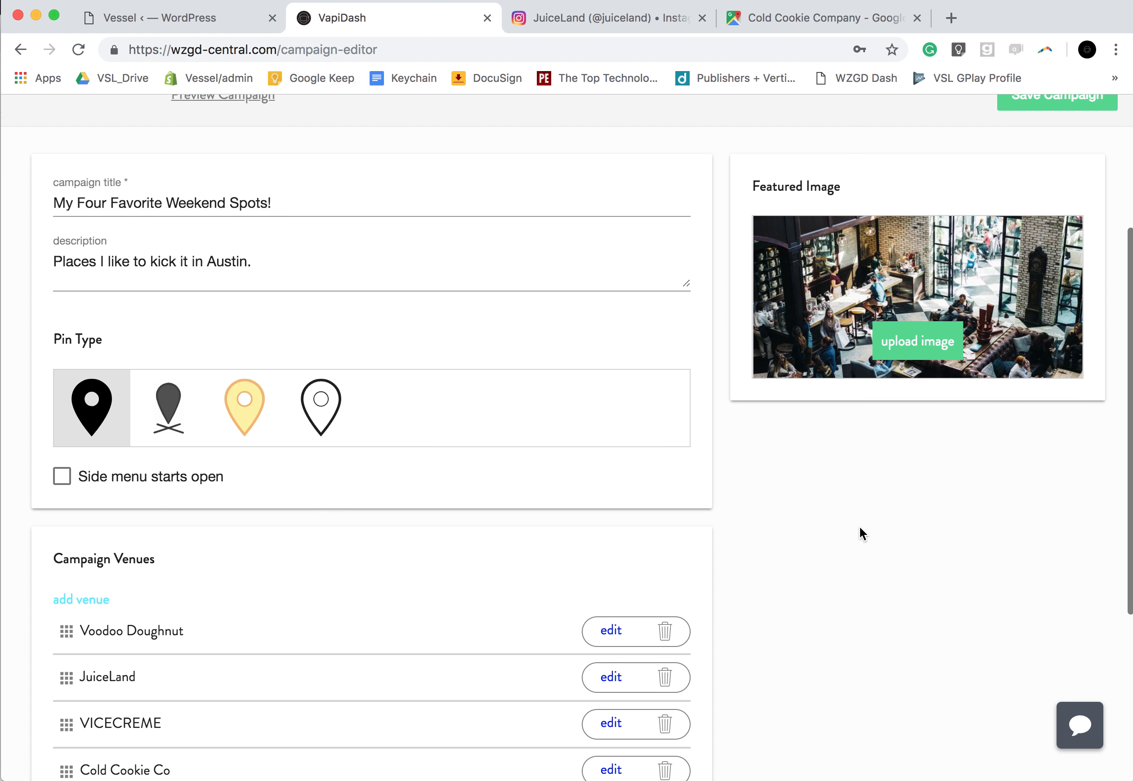
{"action": "scroll", "coordinate": [860, 526], "scroll_direction": "down", "scroll_amount": 5}
{"action": "scroll", "coordinate": [859, 527], "scroll_direction": "down", "scroll_amount": 3}
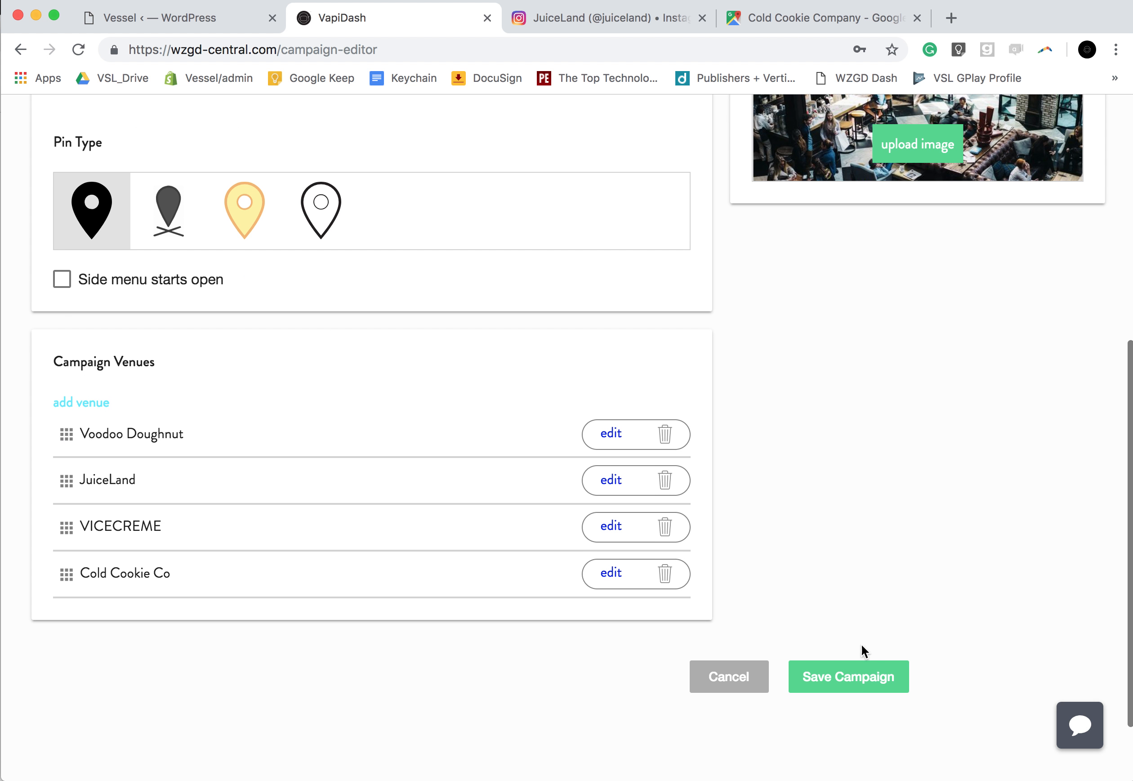
{"action": "left_click", "coordinate": [864, 681]}
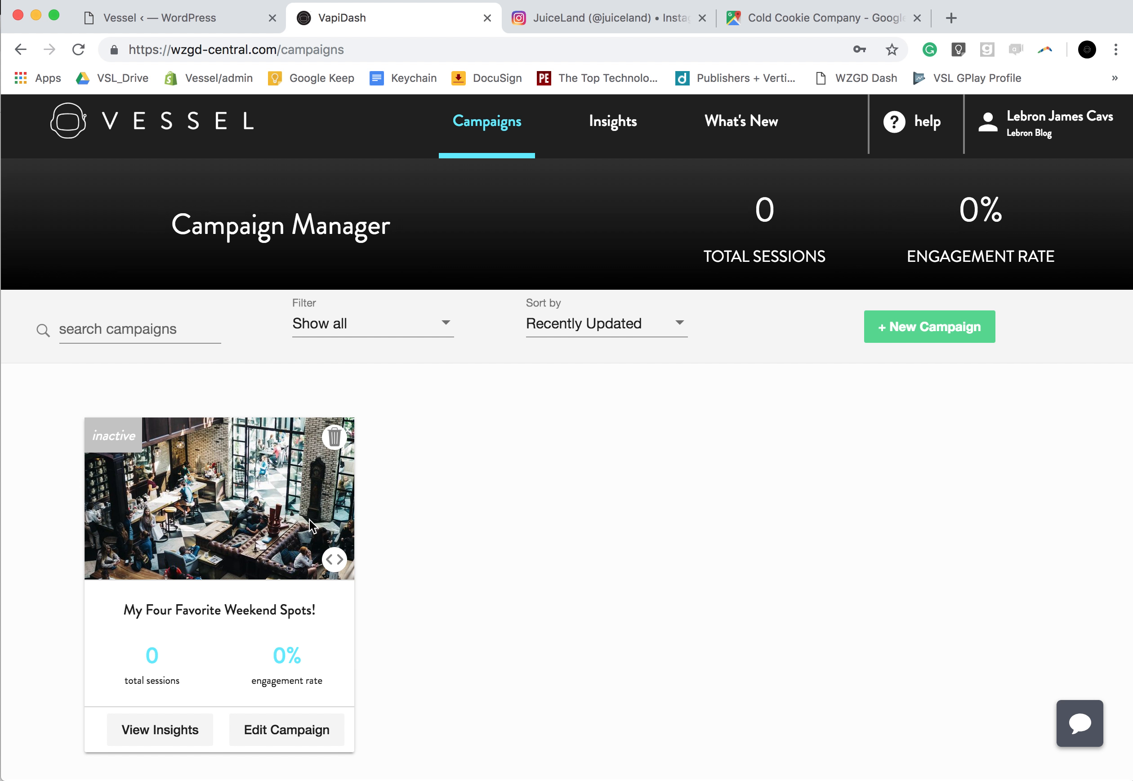
Step: Switch to the WordPress admin and create a new post titled "My four favorite Austin hangouts."
{"action": "left_click", "coordinate": [219, 19]}
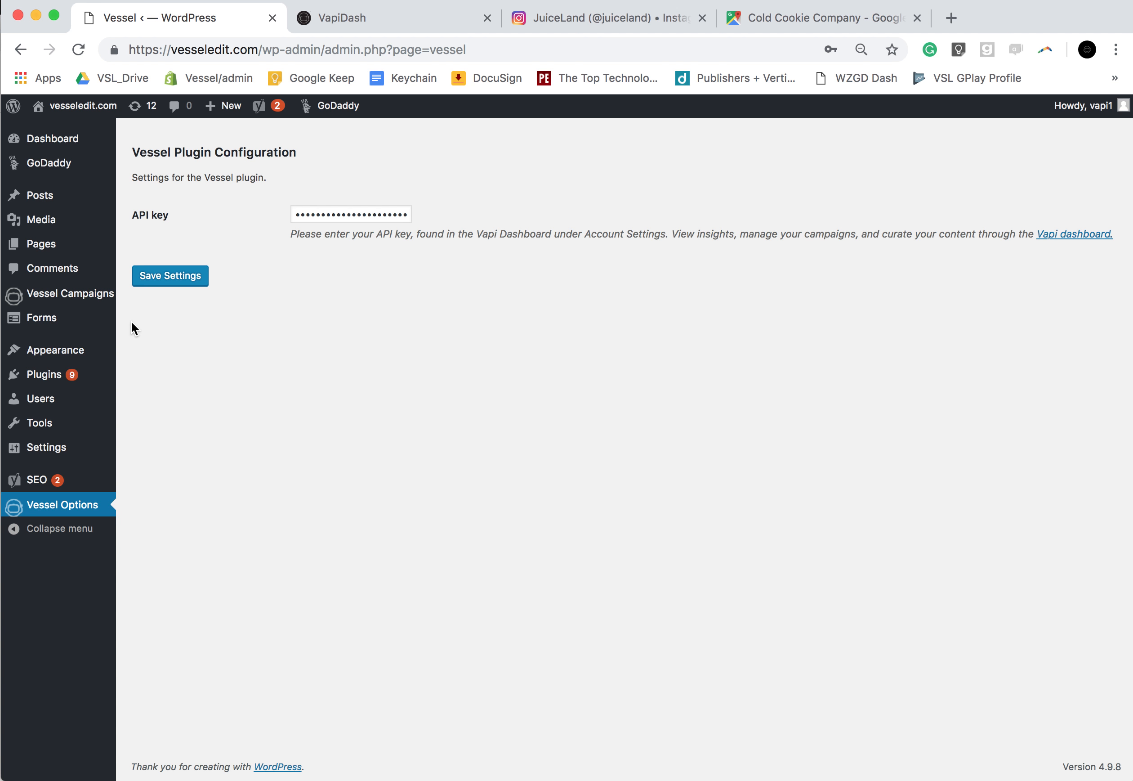
{"action": "mouse_move", "coordinate": [75, 296]}
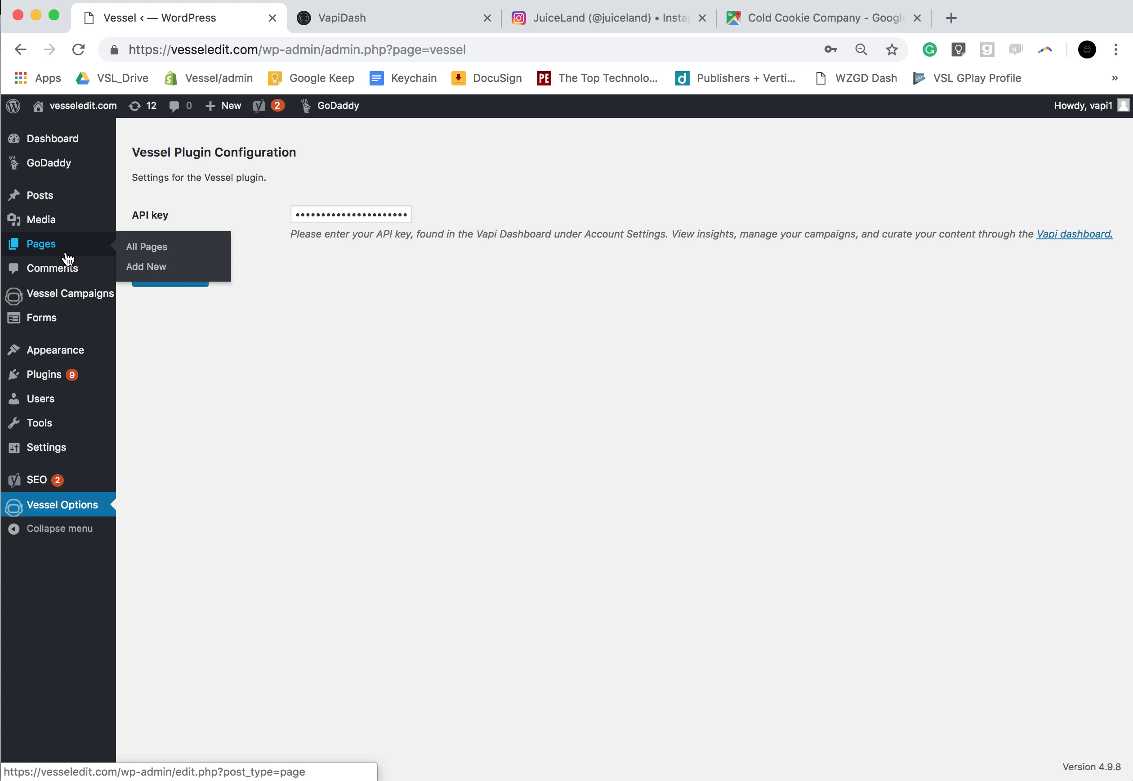
{"action": "mouse_move", "coordinate": [50, 255]}
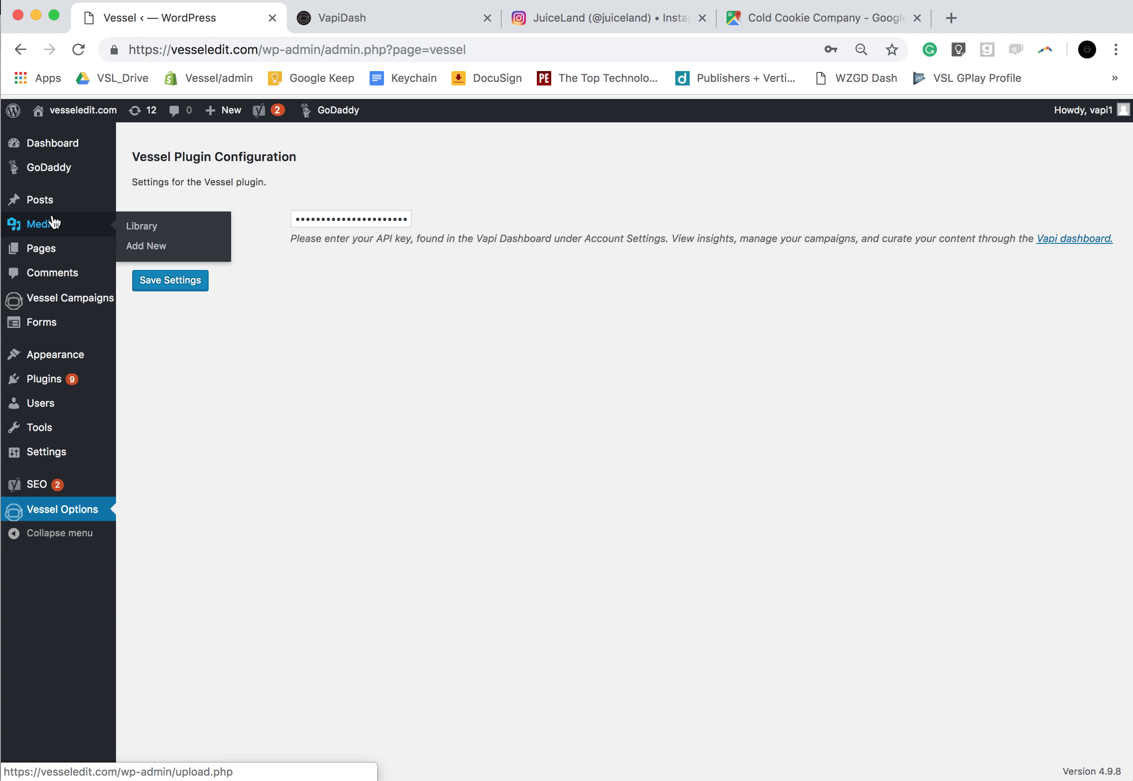
{"action": "mouse_move", "coordinate": [44, 204]}
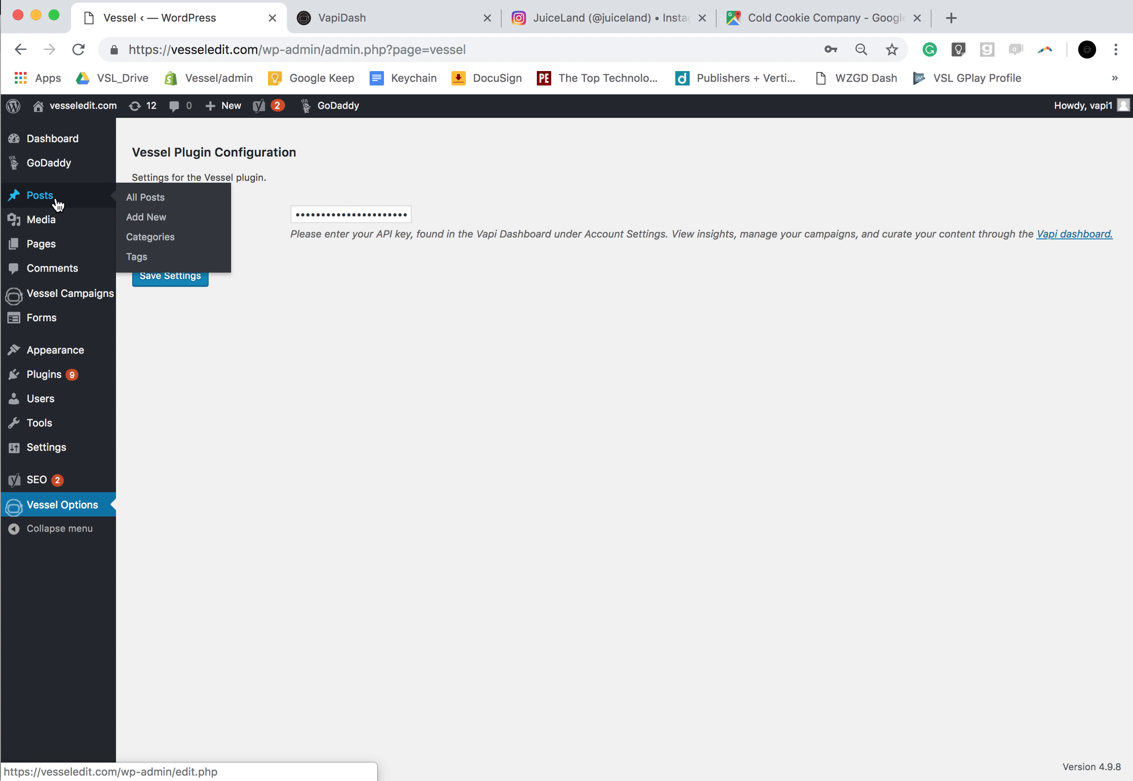
{"action": "left_click", "coordinate": [45, 202]}
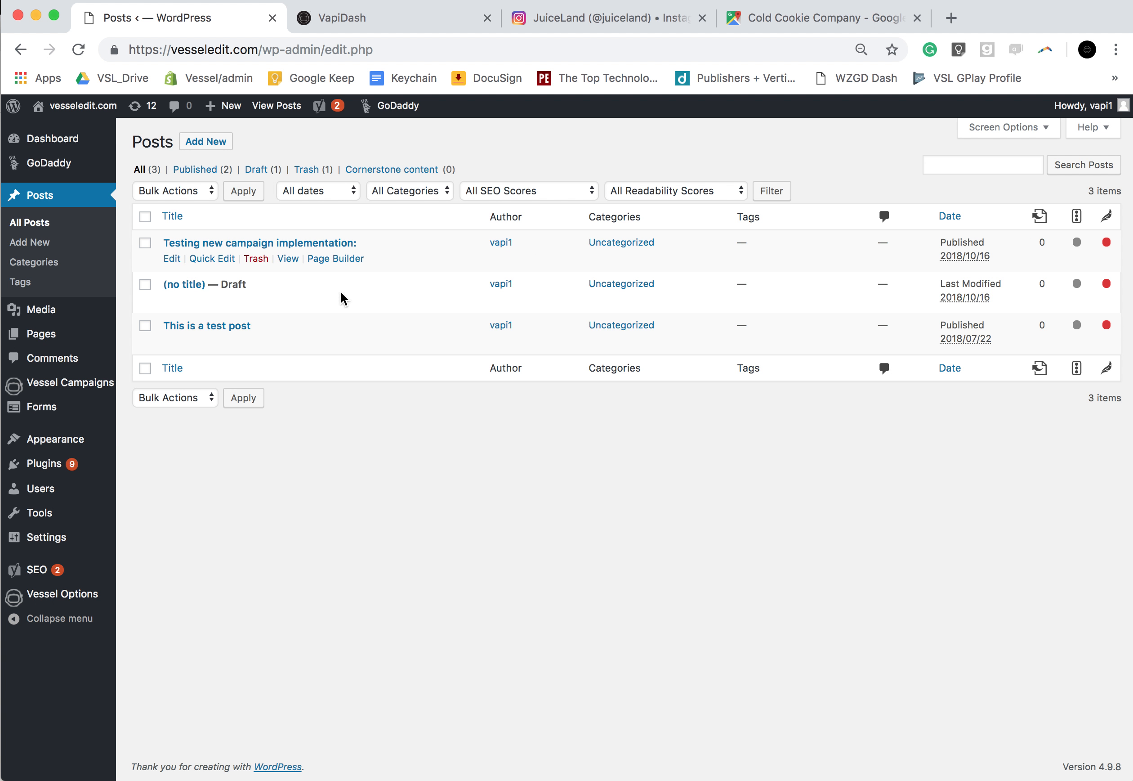
{"action": "left_click", "coordinate": [219, 147]}
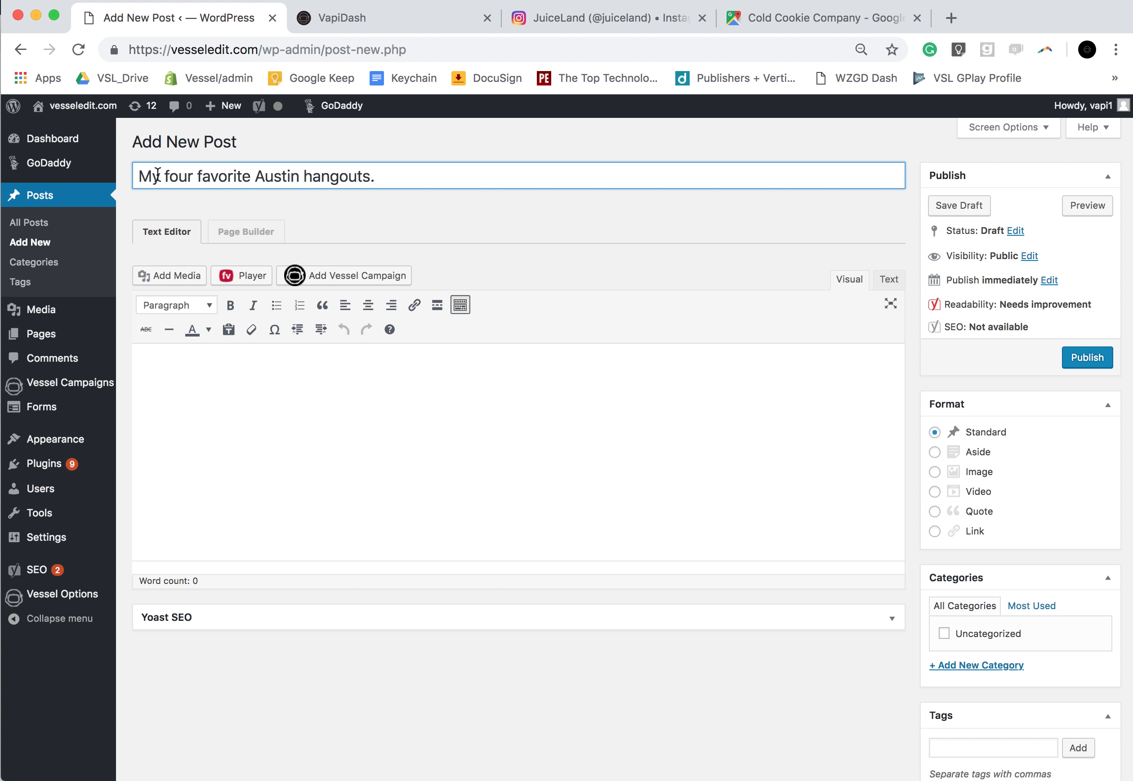
{"action": "left_click", "coordinate": [247, 369]}
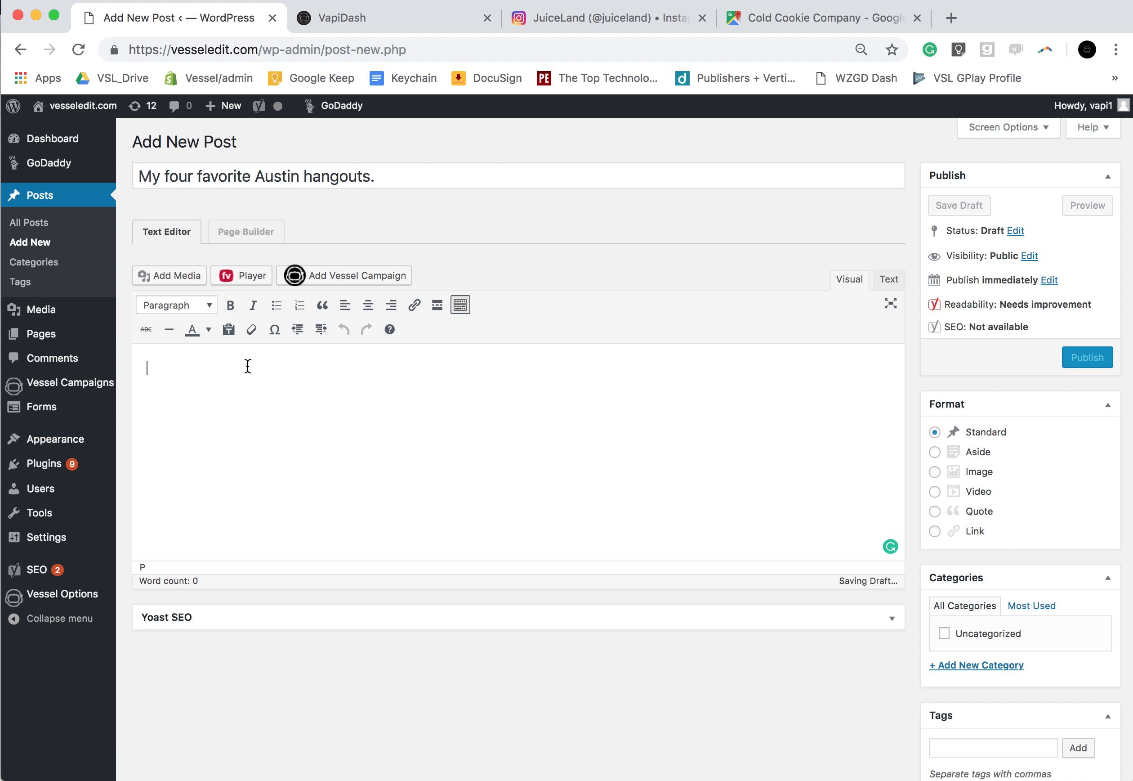
Step: Search the web for "latin filler text", open the lorem ipsum generator and copy all of its sample text
{"action": "left_click", "coordinate": [864, 14]}
{"action": "left_click", "coordinate": [731, 54]}
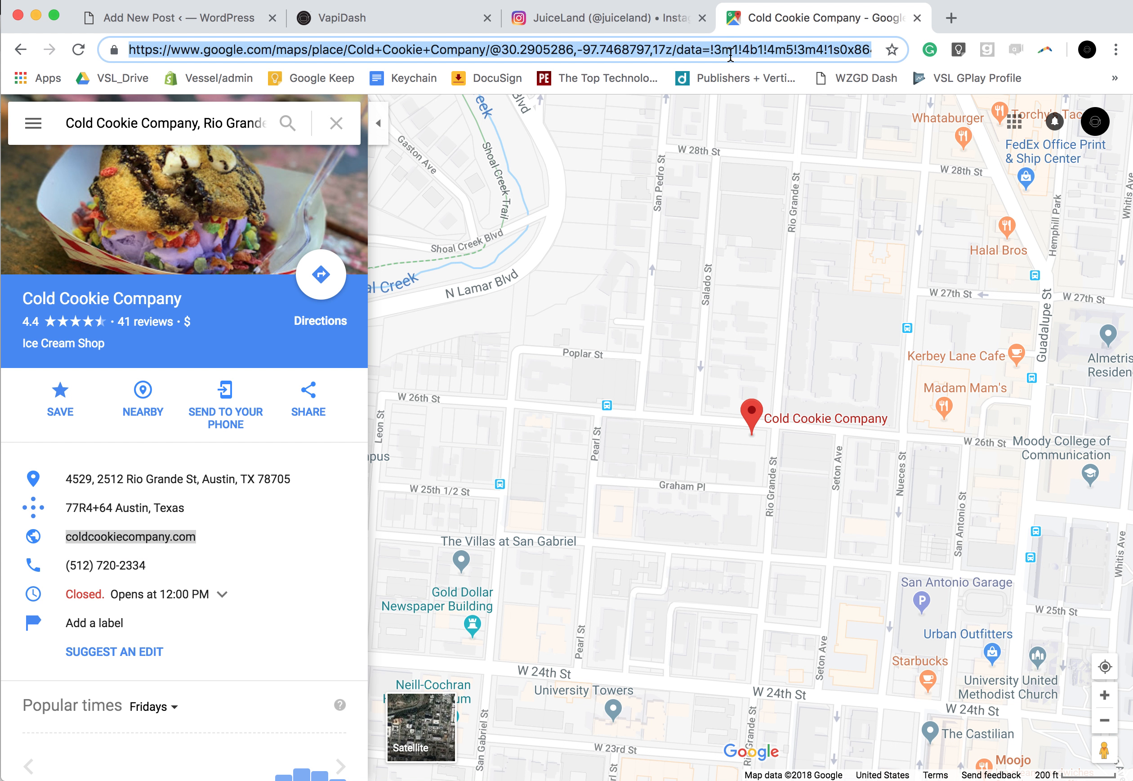
{"action": "type", "text": "latin fi"}
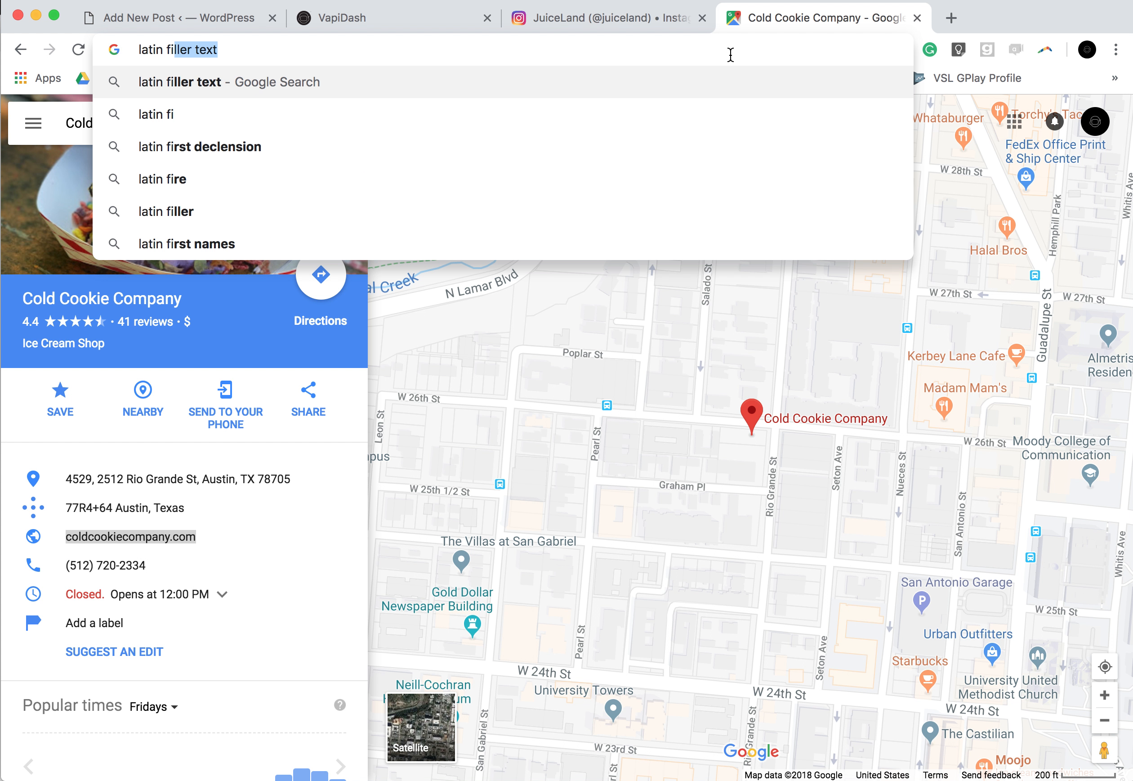
{"action": "key", "text": "Return"}
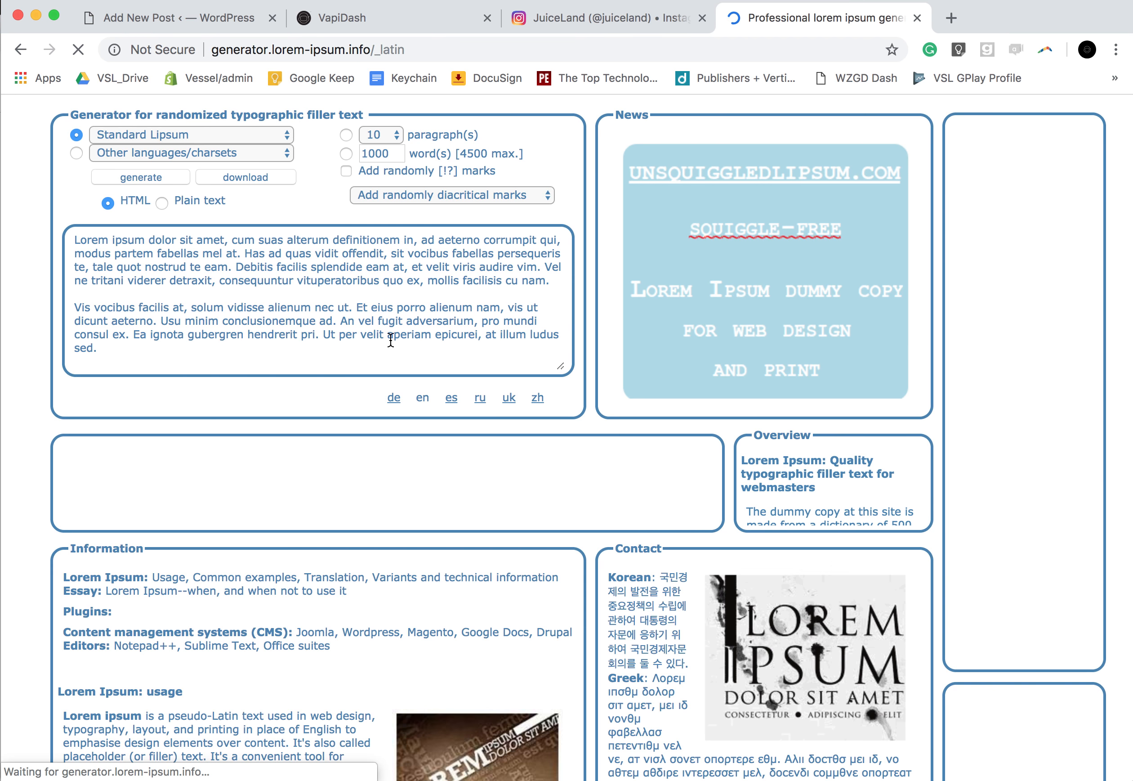
{"action": "left_click", "coordinate": [107, 348]}
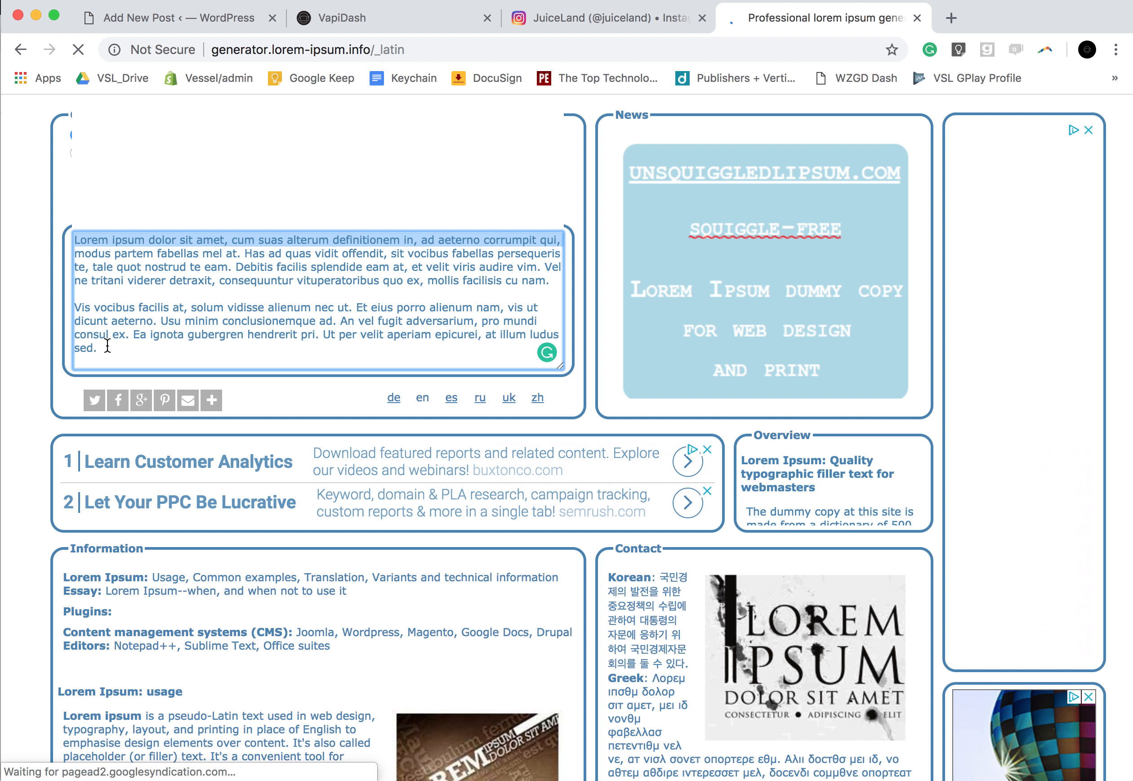
{"action": "left_click_drag", "start_coordinate": [107, 348], "coordinate": [80, 243]}
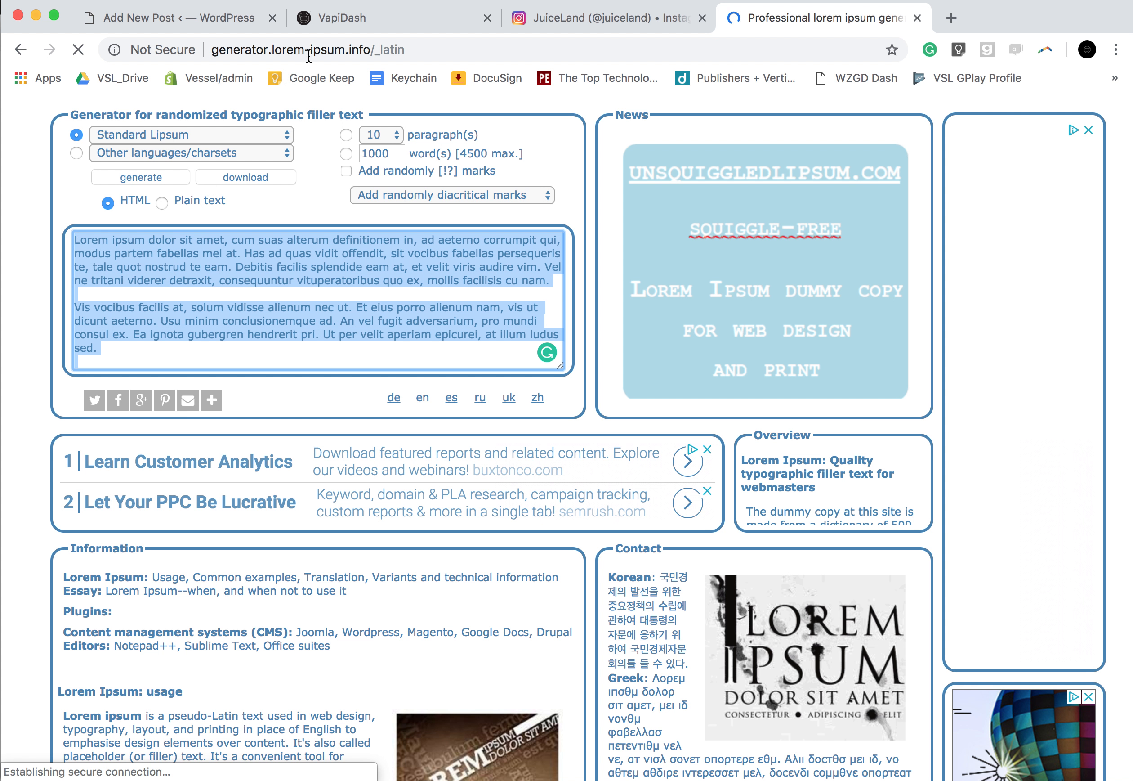
Step: Return to the WordPress post and paste the lorem ipsum text three times into the body
{"action": "left_click", "coordinate": [358, 31]}
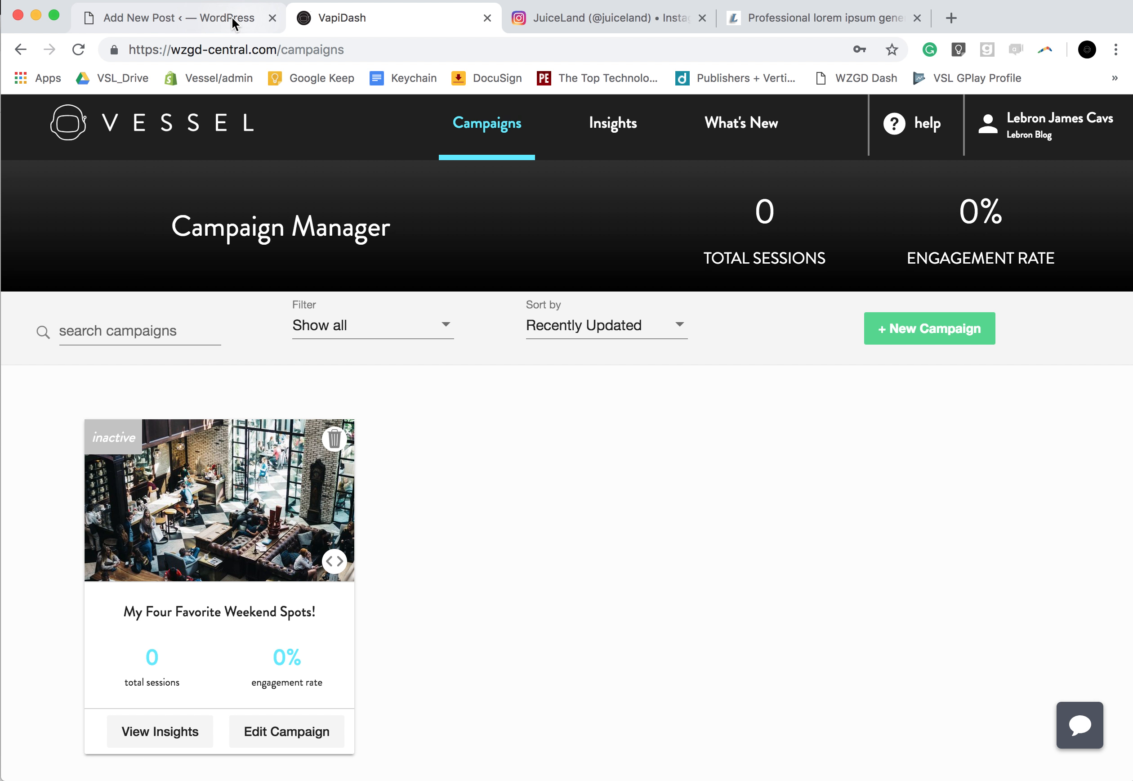
{"action": "left_click", "coordinate": [232, 18]}
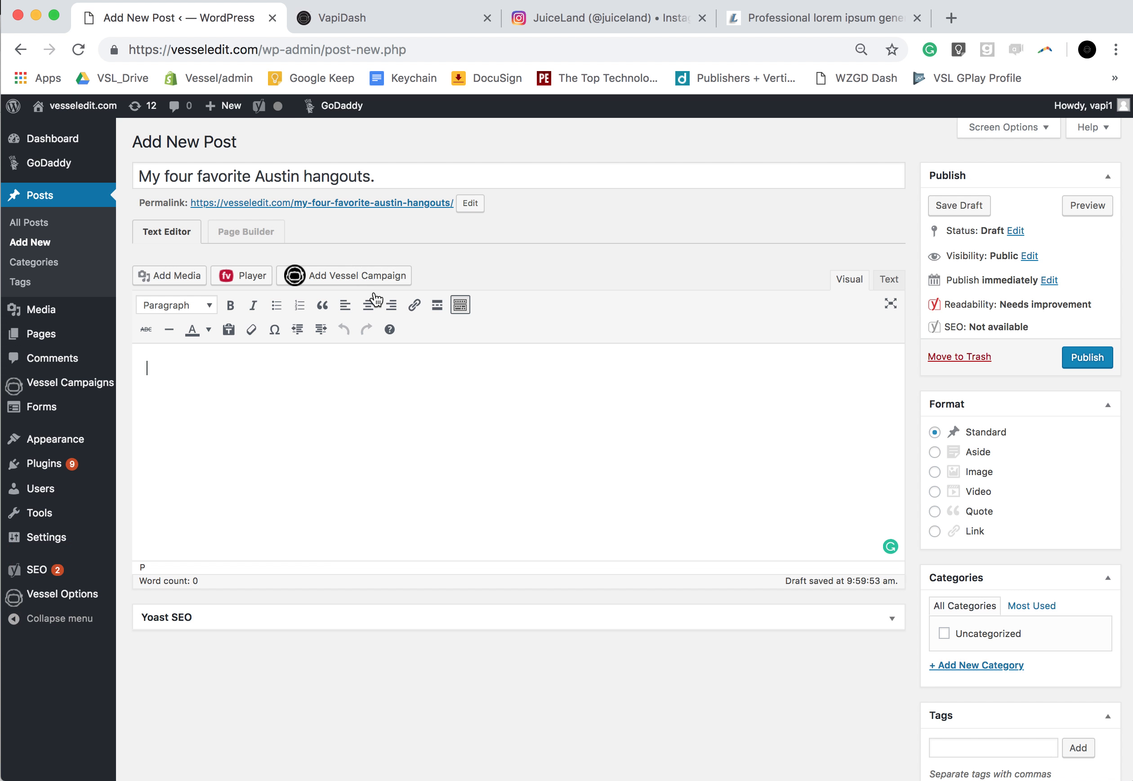
{"action": "left_click", "coordinate": [232, 369]}
{"action": "type", "text": "Lorem ipsum dolor sit amet, cum suas alterum definitionem in, ad aeterno corrumpit qui, modus partem fabellas mel at. Has ad quas vidit offendit, sit vocibus fabellas persequeris te, tale quot nostrud te eam. Debitis facilis splendide eam at, et velit viris audire vim. Vel ne tritani viderer detraxit, consequuntur vituperatoribus quo ex, mollis facilisis cu nam. Vis vocibus facilis at, solum vidisse alienum nec ut. Et eius porro alienum nam, vis ut dicunt aeterno. Usu minim conclusionemque ad. An vel fugit adversarium, pro mundi consul ex. Ea ignota gubergren hendrerit pri. Ut per velit aperiam epicurei, at illum ludus sed."}
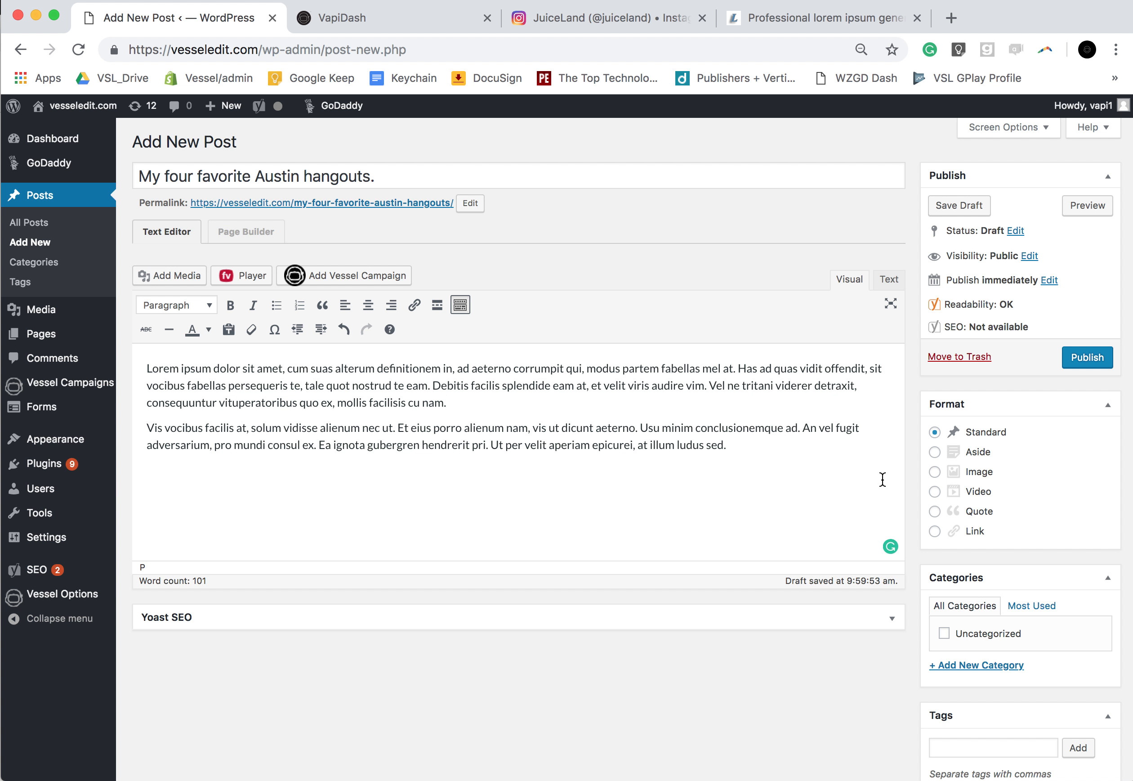
{"action": "type", "text": "Lorem ipsum dolor sit amet, cum suas alterum definitionem in, ad aeterno corrumpit qui, modus partem fabellas mel at. Has ad quas vidit offendit, sit vocibus fabellas persequeris te, tale quot nostrud te eam. Debitis facilis splendide eam at, et velit viris audire vim. Vel ne tritani viderer detraxit, consequuntur vituperatoribus quo ex, mollis facilisis cu nam. Vis vocibus facilis at, solum vidisse alienum nec ut. Et eius porro alienum nam, vis ut dicunt aeterno. Usu minim conclusionemque ad. An vel fugit adversarium, pro mundi consul ex. Ea ignota gubergren hendrerit pri. Ut per velit aperiam epicurei, at illum ludus sed."}
{"action": "type", "text": "Lorem ipsum dolor sit amet, cum suas alterum definitionem in, ad aeterno corrumpit qui, modus partem fabellas mel at. Has ad quas vidit offendit, sit vocibus fabellas persequeris te, tale quot nostrud te eam. Debitis facilis splendide eam at, et velit viris audire vim. Vel ne tritani viderer detraxit, consequuntur vituperatoribus quo ex, mollis facilisis cu nam. Vis vocibus facilis at, solum vidisse alienum nec ut. Et eius porro alienum nam, vis ut dicunt aeterno. Usu minim conclusionemque ad. An vel fugit adversarium, pro mundi consul ex. Ea ignota gubergren hendrerit pri. Ut per velit aperiam epicurei, at illum ludus sed."}
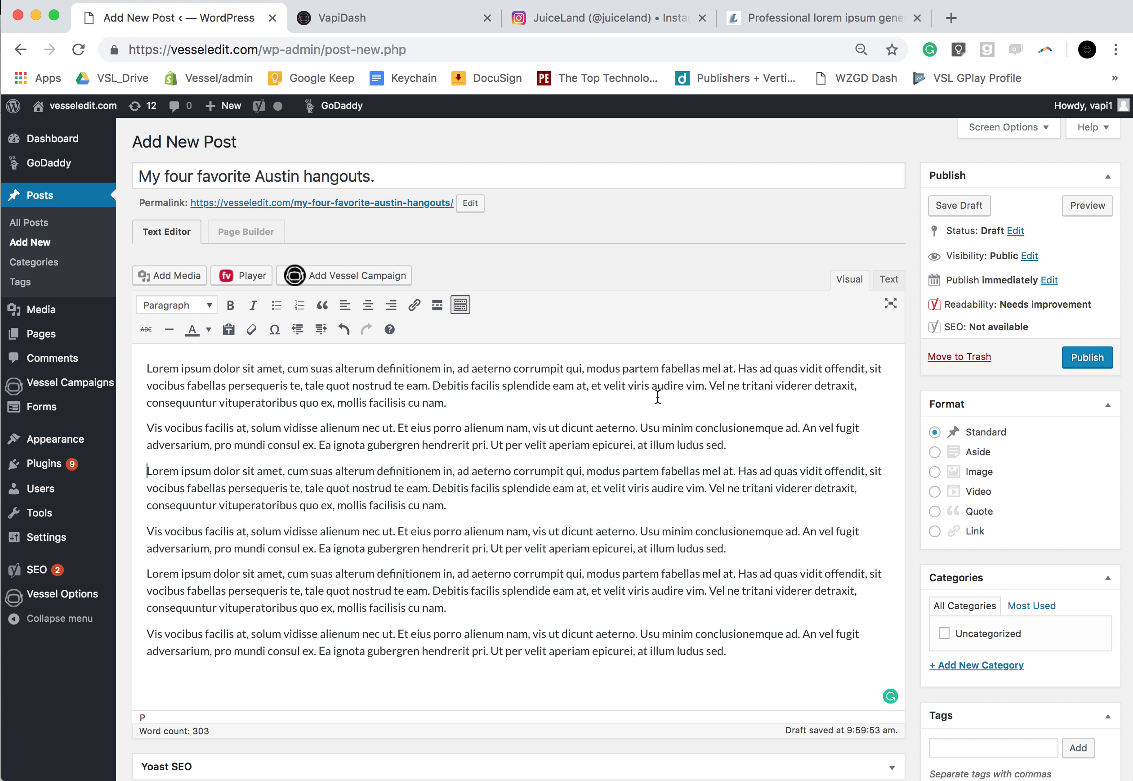
Step: Insert blank lines after the first body paragraph and place the cursor in the gap
{"action": "key", "text": "Return"}
{"action": "key", "text": "Return"}
{"action": "key", "text": "Return"}
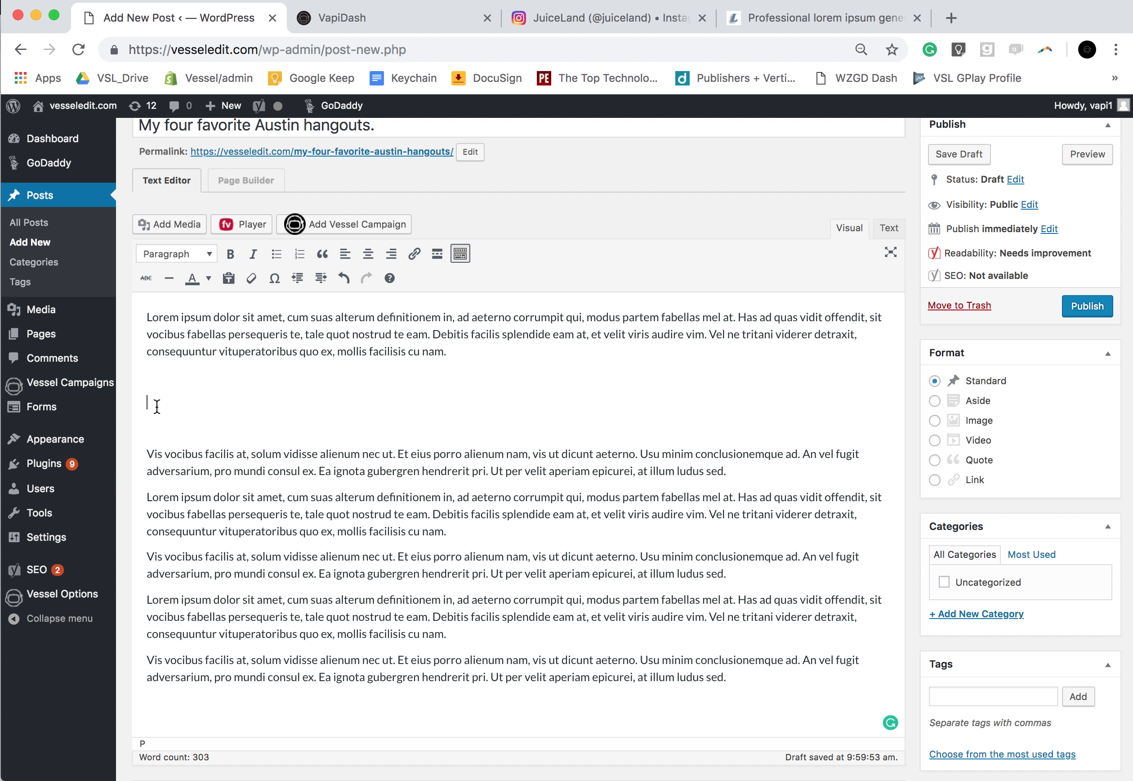
Step: Insert the Vessel campaign "My Four Favorite Weekend Spots!" into the gap after the first body paragraph
{"action": "left_click", "coordinate": [339, 227]}
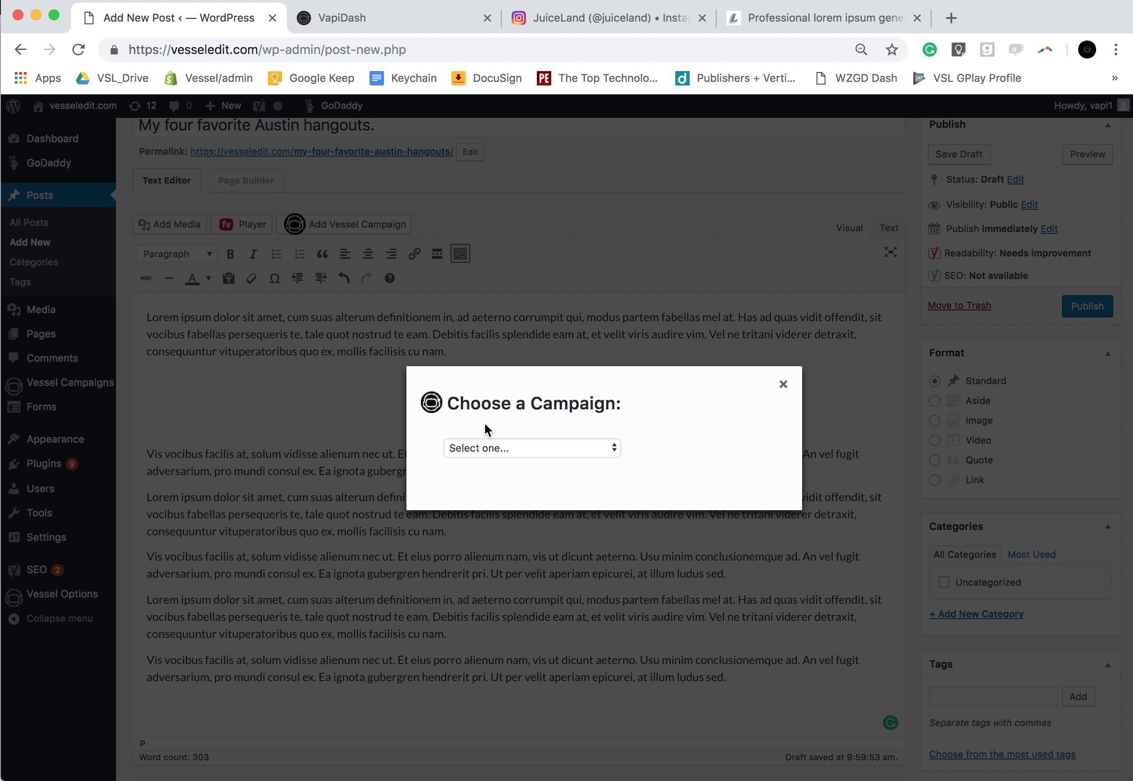
{"action": "left_click", "coordinate": [549, 449]}
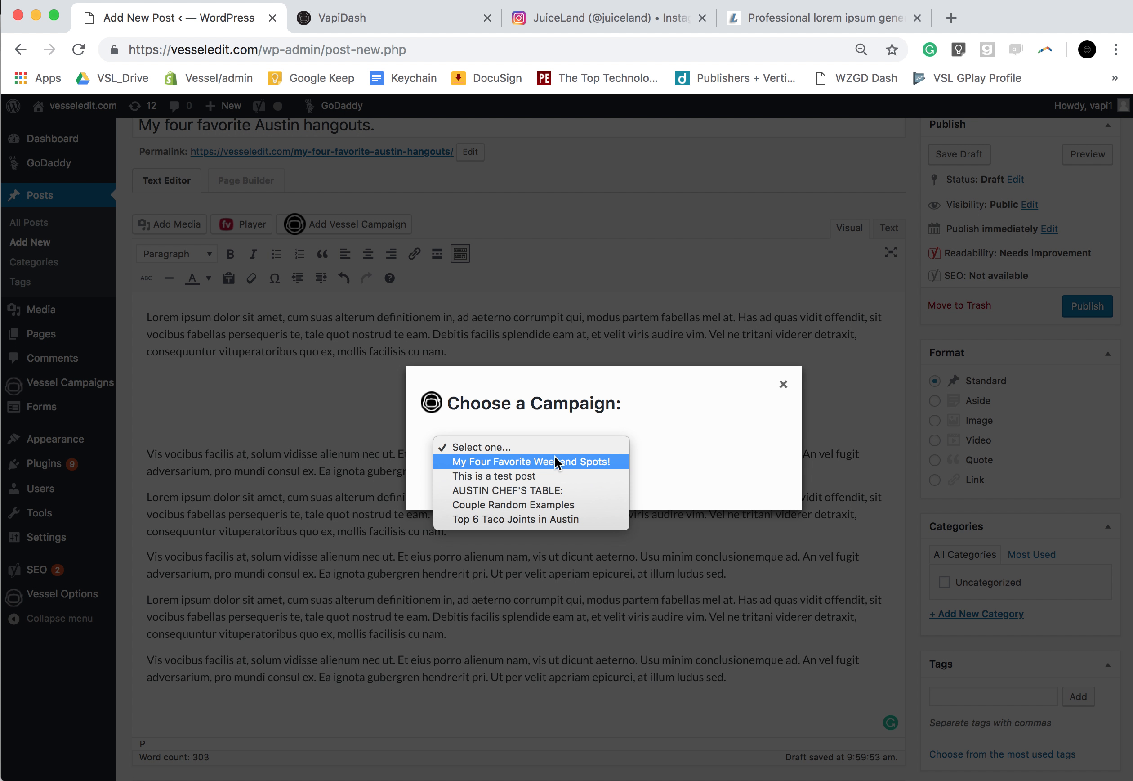
{"action": "left_click", "coordinate": [555, 462]}
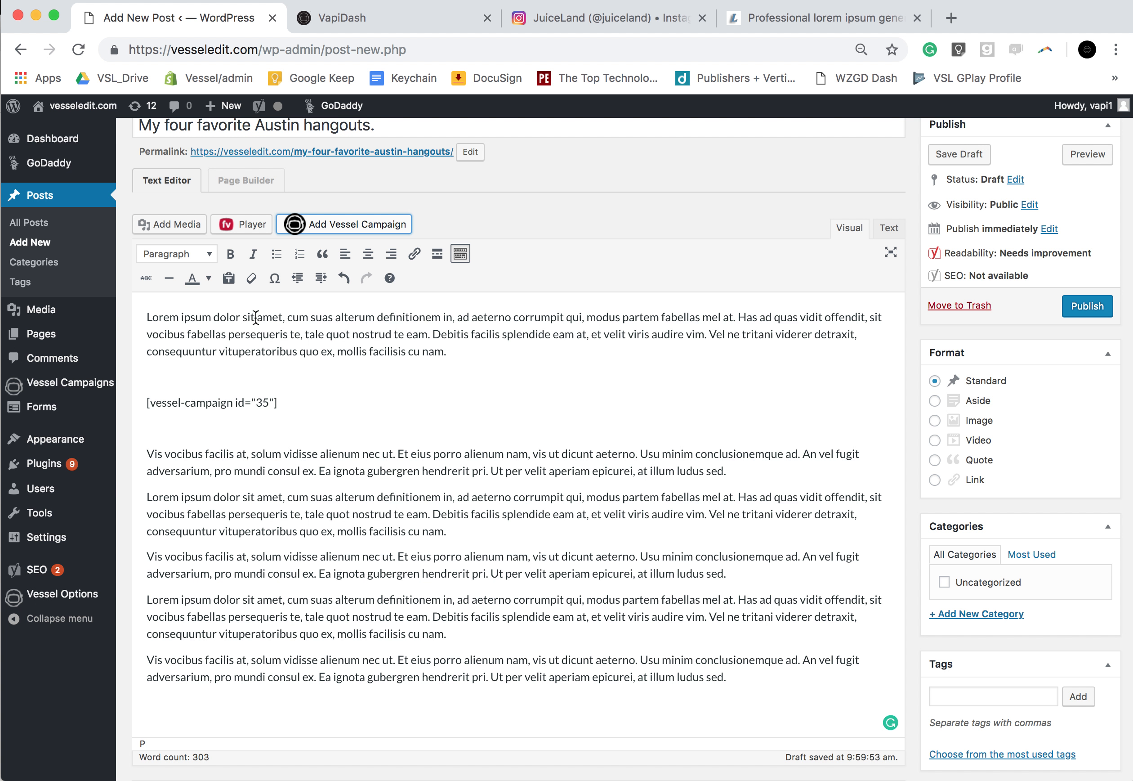
Step: Publish the "My four favorite Austin hangouts." post
{"action": "scroll", "coordinate": [361, 364], "scroll_direction": "up", "scroll_amount": 1}
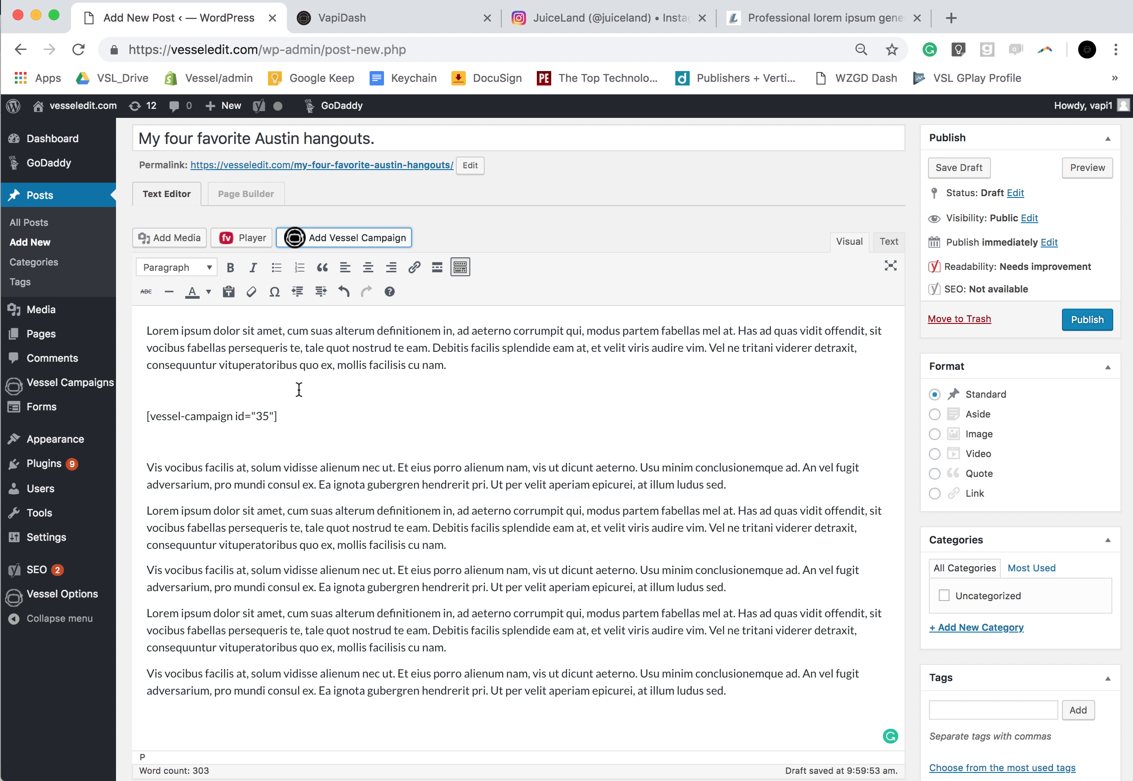
{"action": "scroll", "coordinate": [385, 368], "scroll_direction": "up", "scroll_amount": 3}
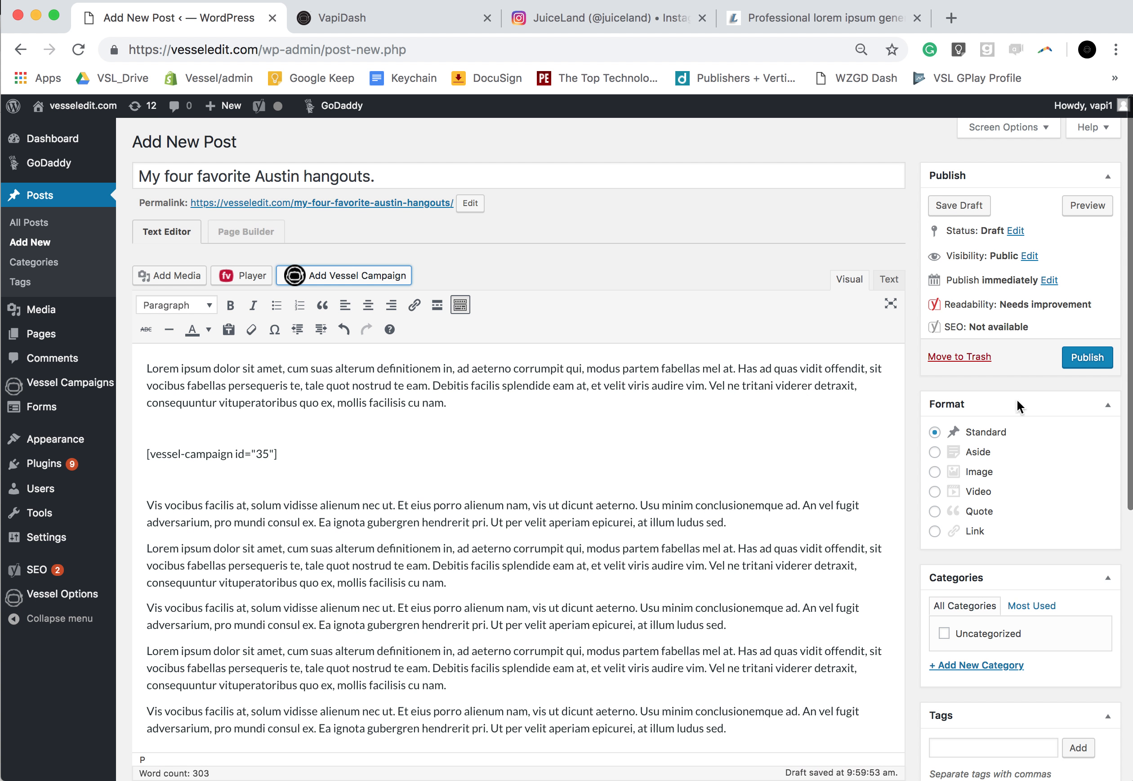
{"action": "left_click", "coordinate": [1095, 364]}
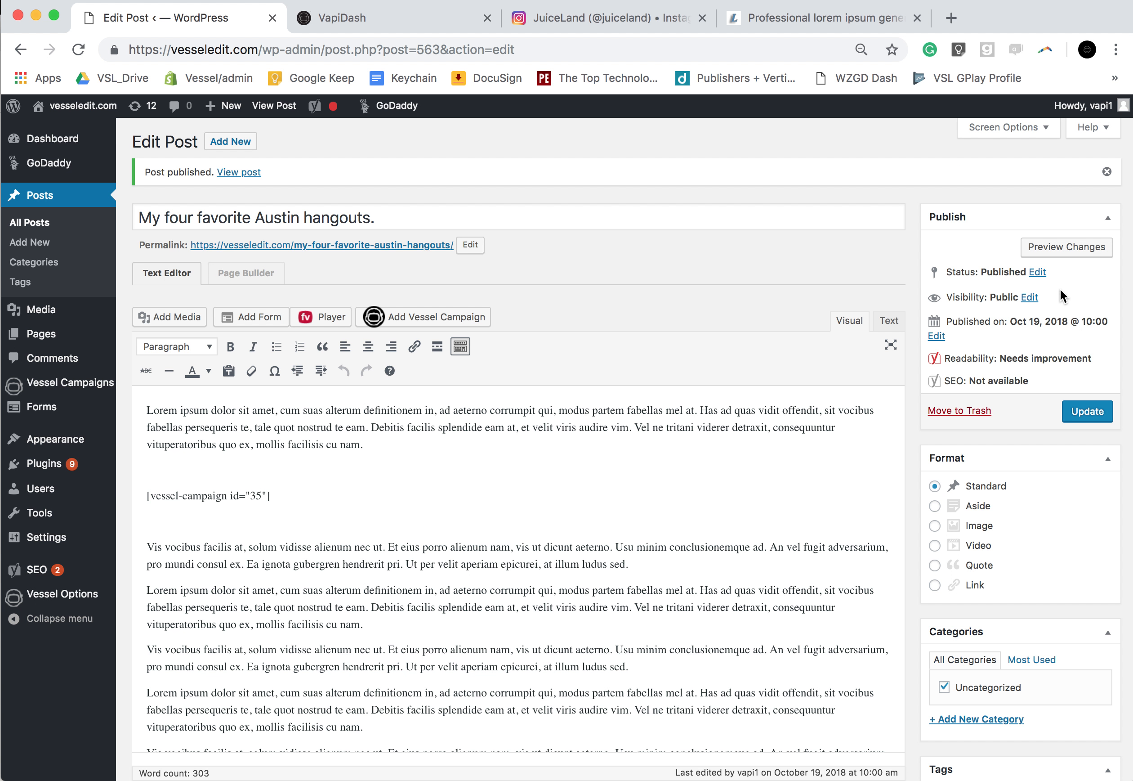
Step: Preview the published post and examine how the embedded campaign map sits among the body paragraphs
{"action": "left_click", "coordinate": [1066, 246]}
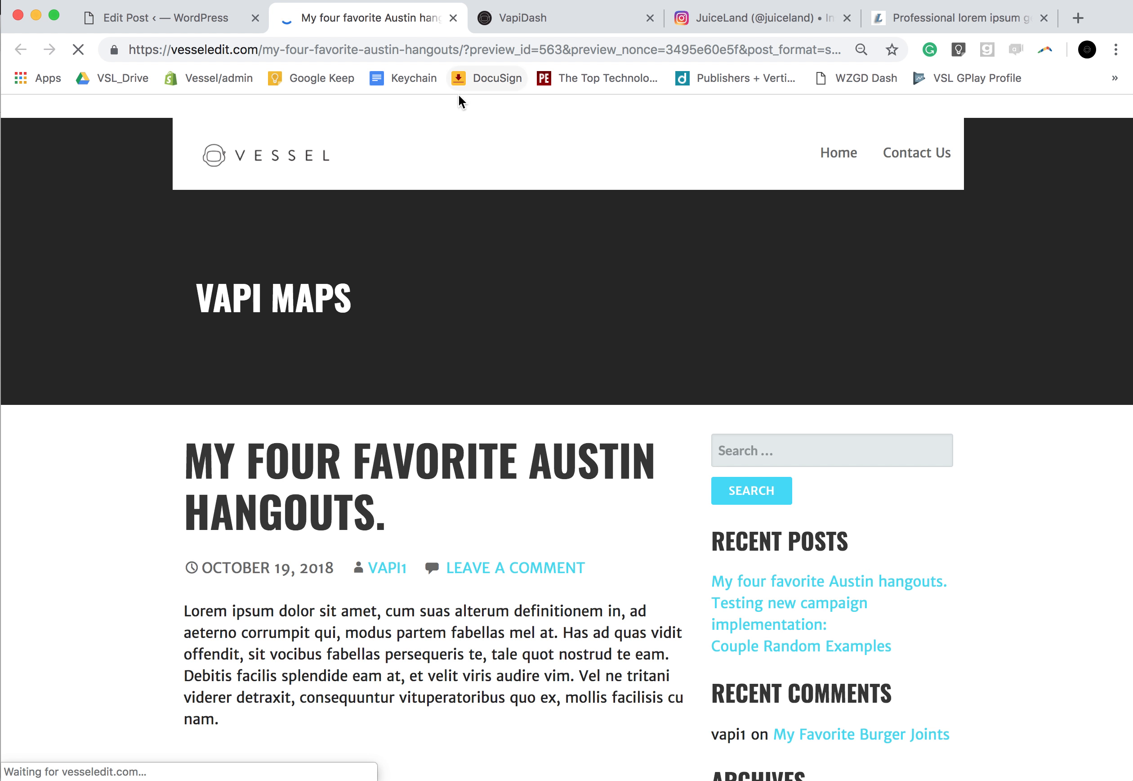
{"action": "scroll", "coordinate": [573, 200], "scroll_direction": "down", "scroll_amount": 8}
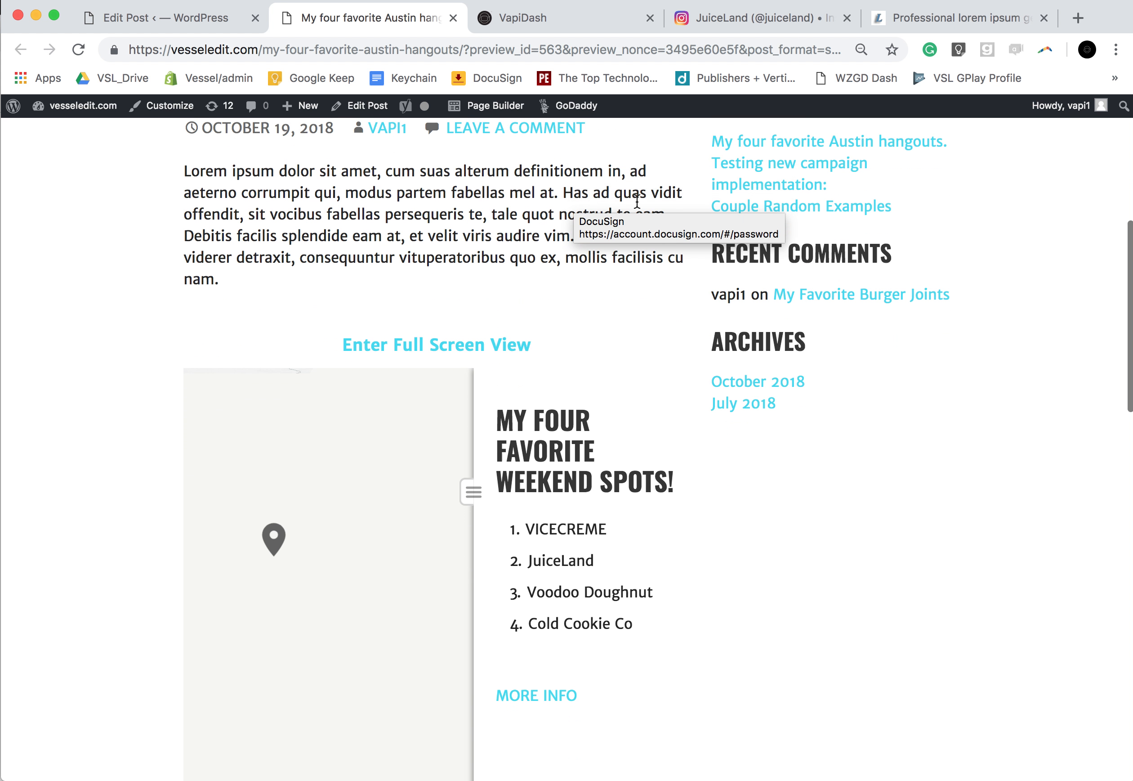
{"action": "scroll", "coordinate": [762, 283], "scroll_direction": "down", "scroll_amount": 1}
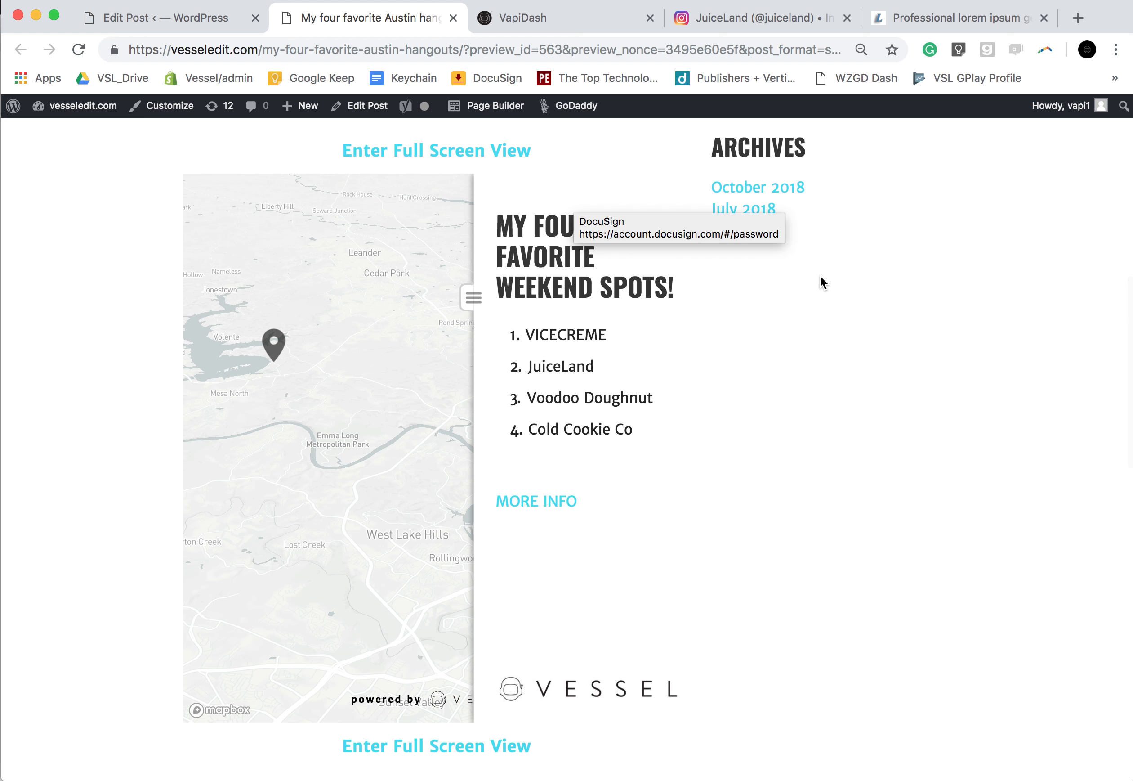
{"action": "scroll", "coordinate": [819, 284], "scroll_direction": "down", "scroll_amount": 5}
{"action": "scroll", "coordinate": [380, 552], "scroll_direction": "down", "scroll_amount": 4}
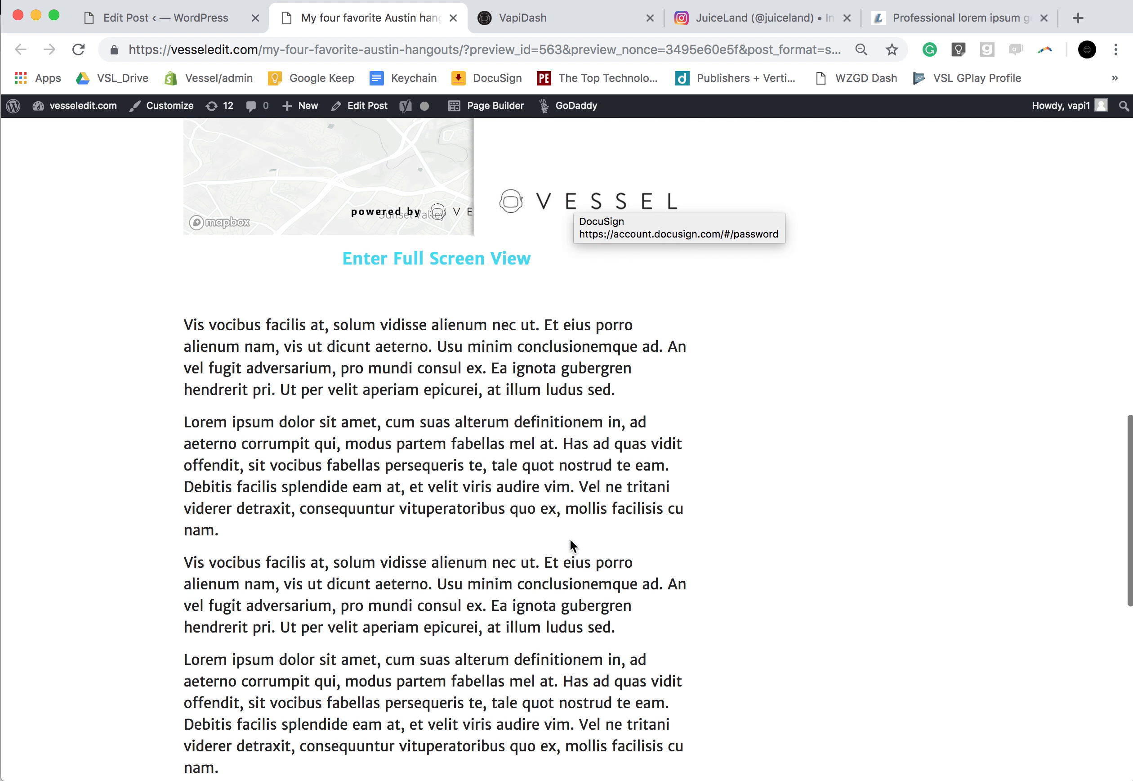
{"action": "scroll", "coordinate": [730, 533], "scroll_direction": "up", "scroll_amount": 10}
{"action": "scroll", "coordinate": [740, 514], "scroll_direction": "up", "scroll_amount": 8}
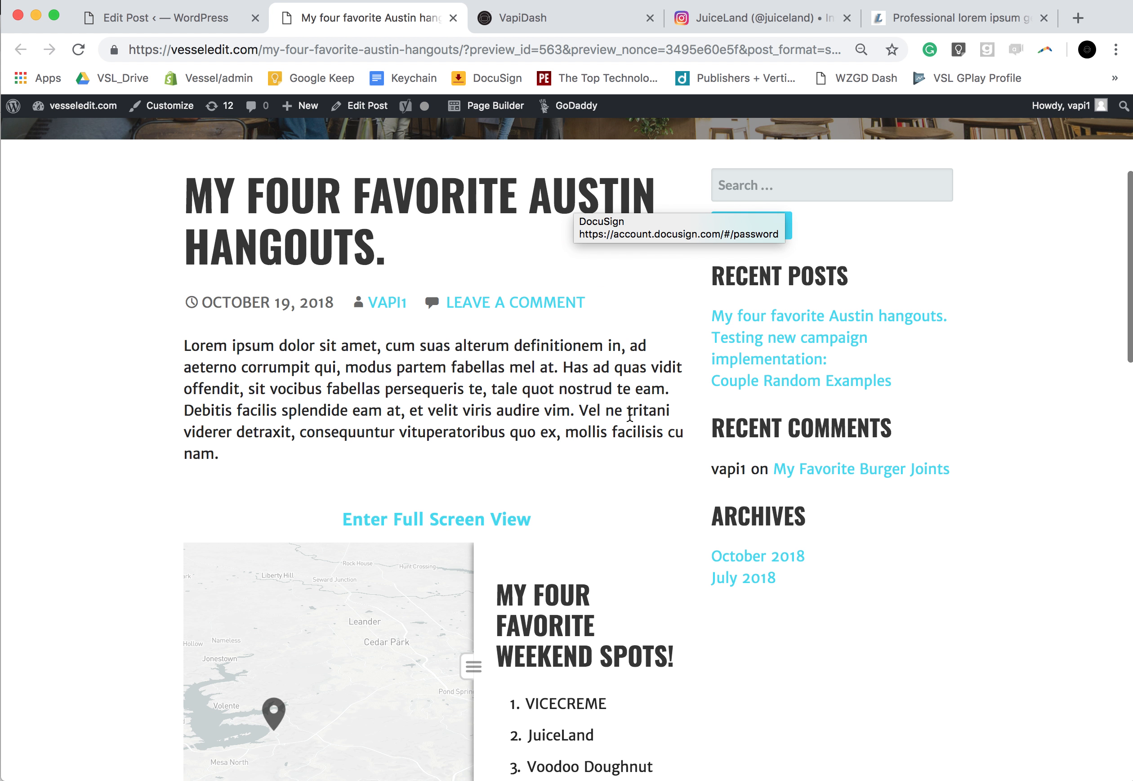
{"action": "scroll", "coordinate": [693, 381], "scroll_direction": "down", "scroll_amount": 5}
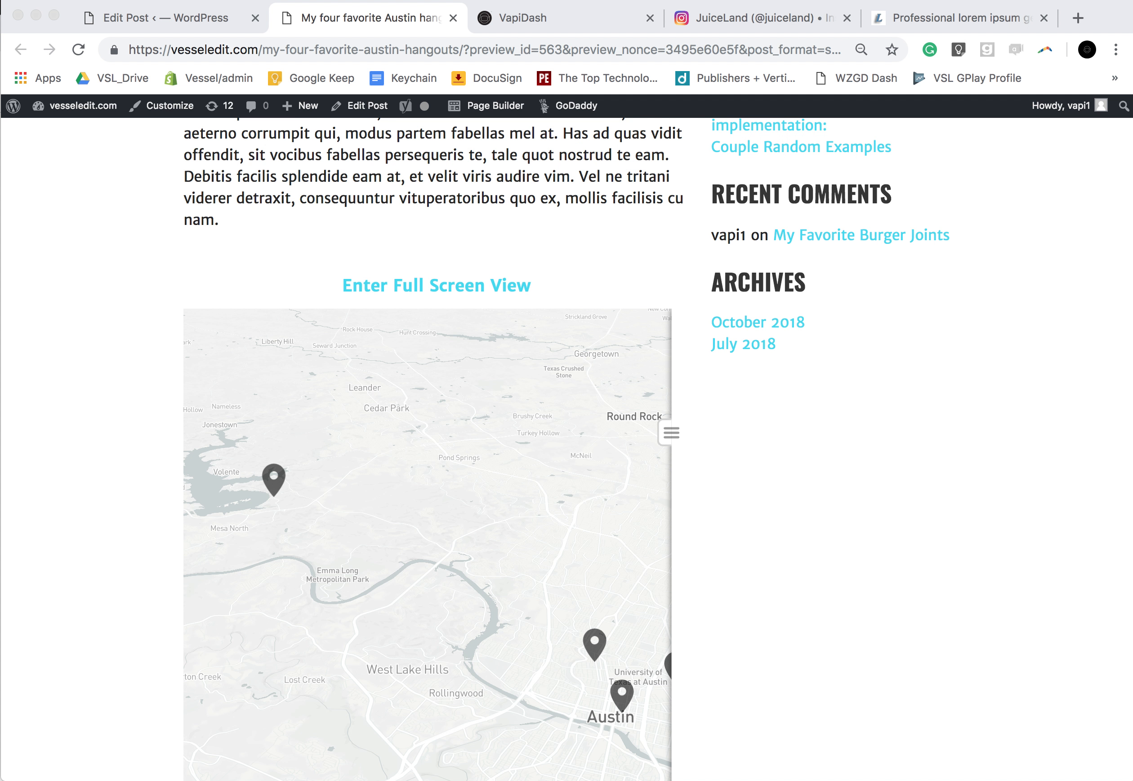
Step: Switch to VapiDash, edit the "My Four Favorite Weekend Spots!" campaign so its side menu starts open, and save it
{"action": "left_click", "coordinate": [547, 20]}
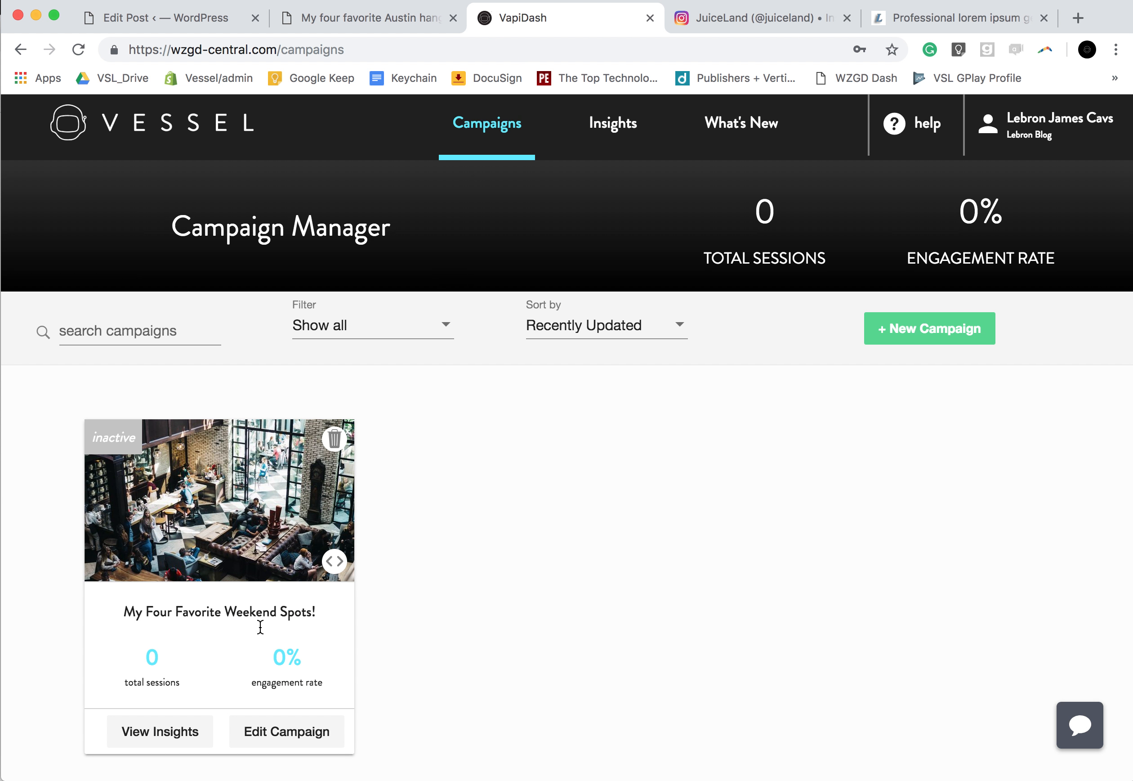
{"action": "left_click", "coordinate": [294, 733]}
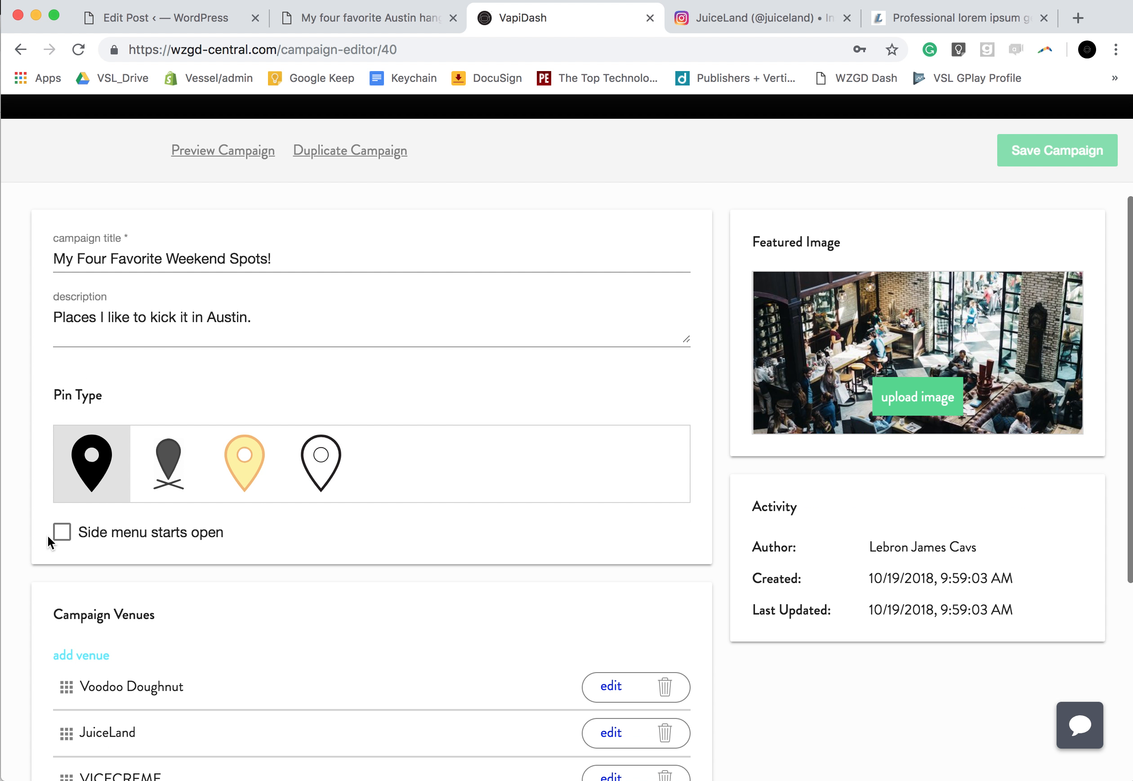
{"action": "left_click", "coordinate": [59, 533]}
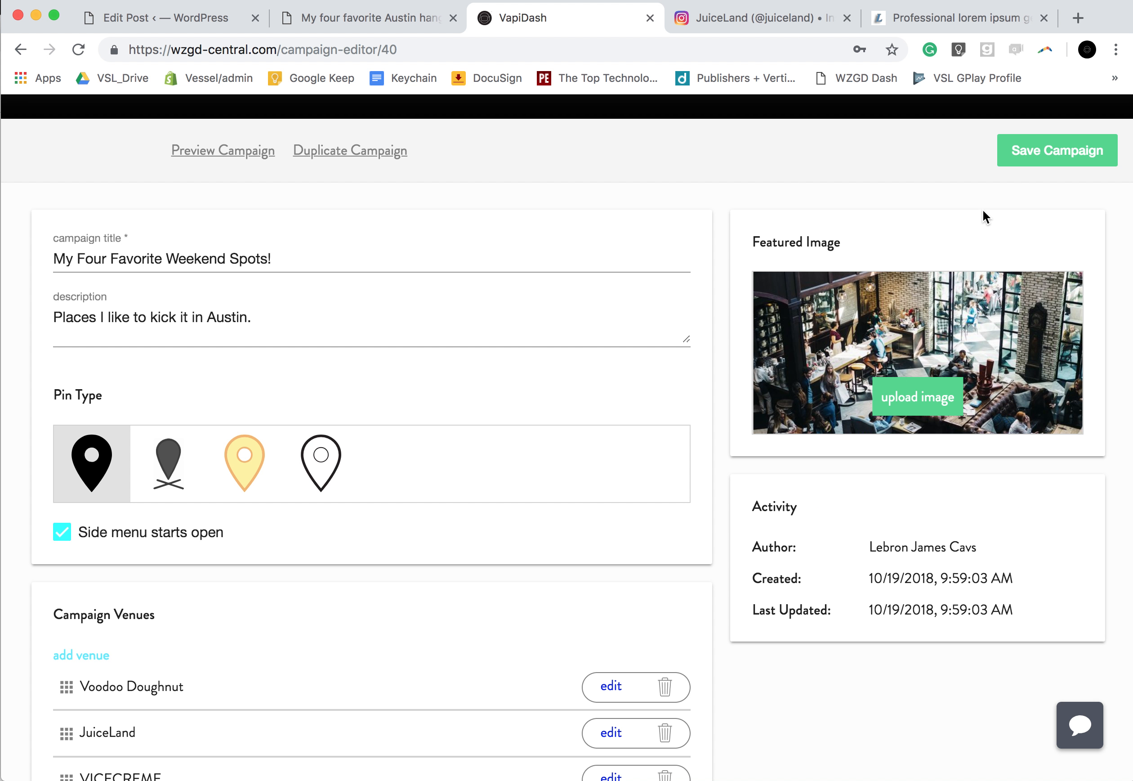
{"action": "left_click", "coordinate": [1046, 151]}
Step: Return to the post preview, reload it and examine the embedded map and its side menu
{"action": "left_click", "coordinate": [327, 20]}
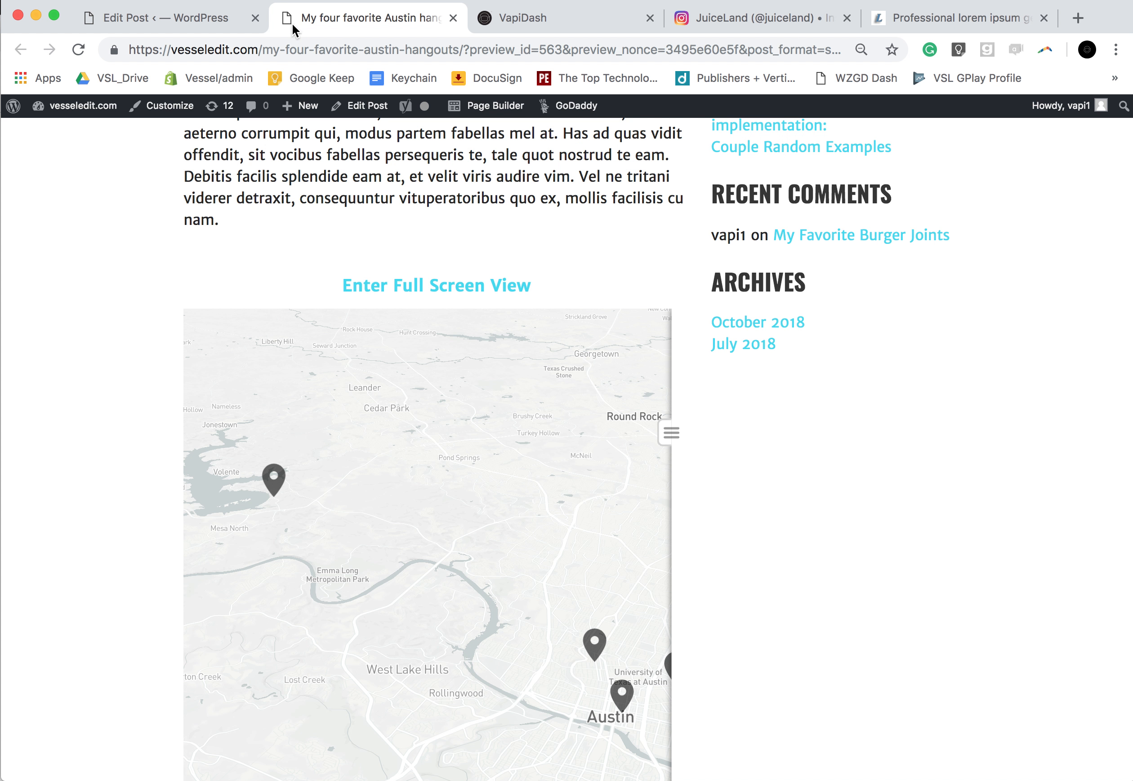
{"action": "left_click", "coordinate": [576, 57]}
{"action": "key", "text": "Return"}
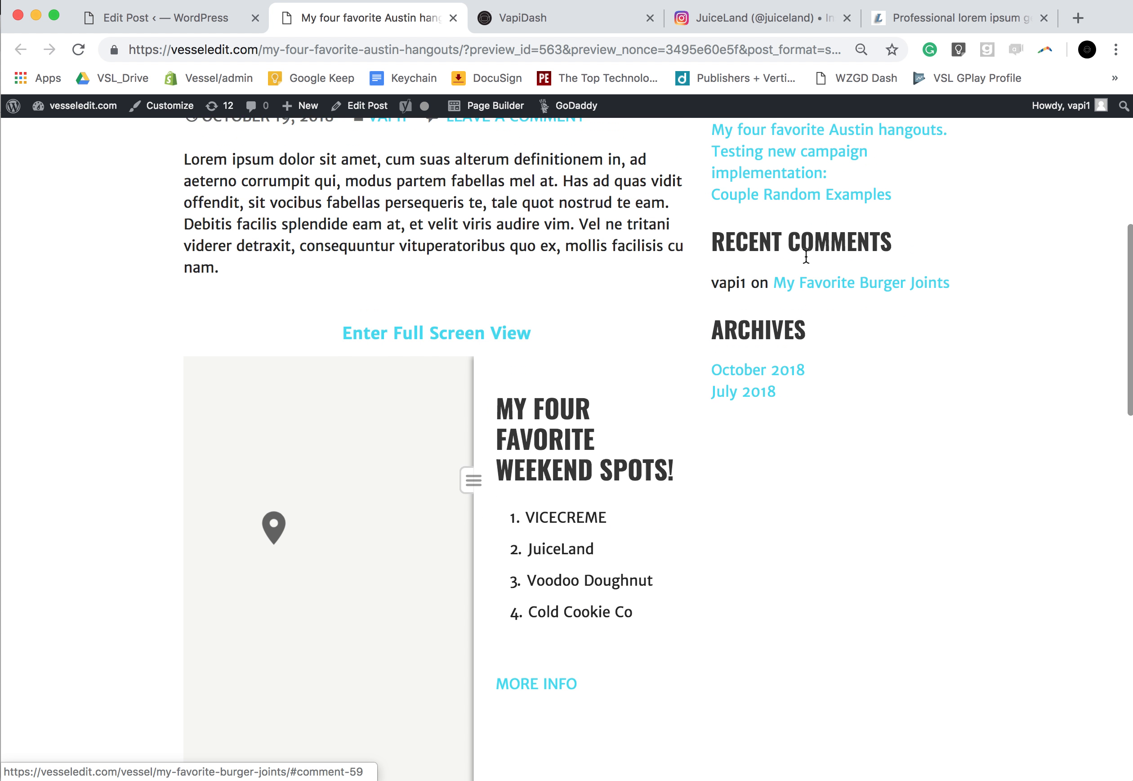
{"action": "scroll", "coordinate": [928, 284], "scroll_direction": "down", "scroll_amount": 5}
{"action": "scroll", "coordinate": [968, 310], "scroll_direction": "up", "scroll_amount": 3}
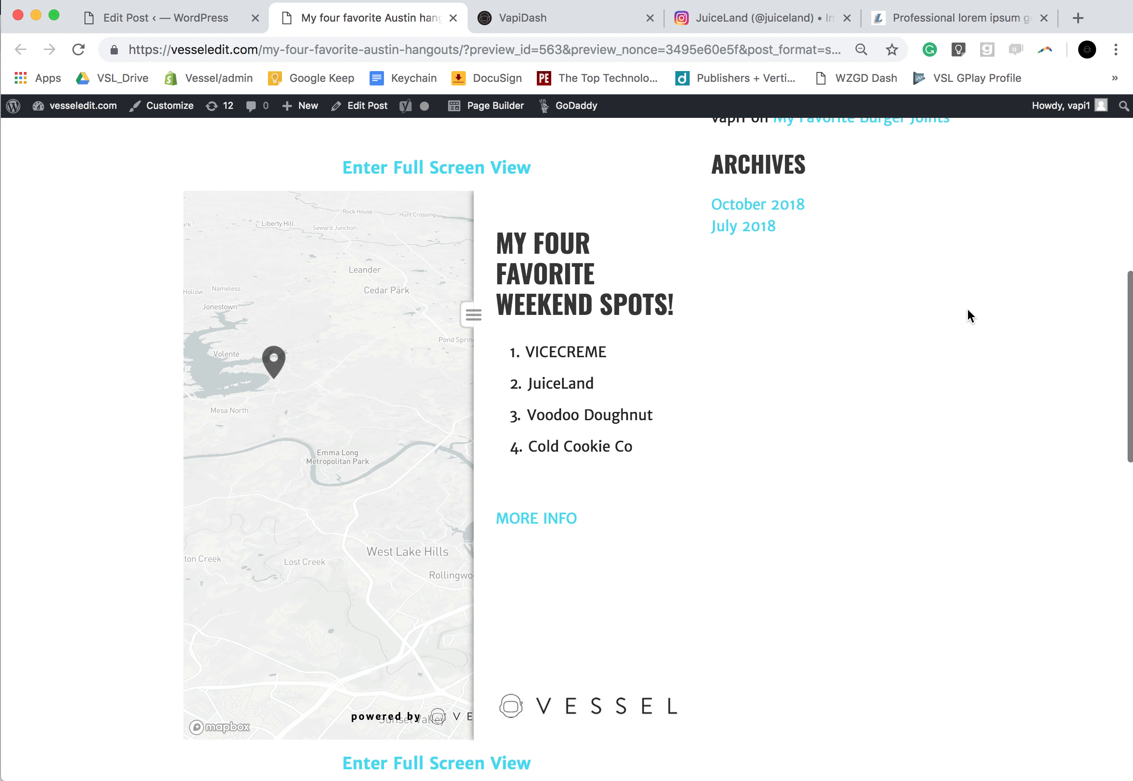
{"action": "scroll", "coordinate": [964, 257], "scroll_direction": "up", "scroll_amount": 1}
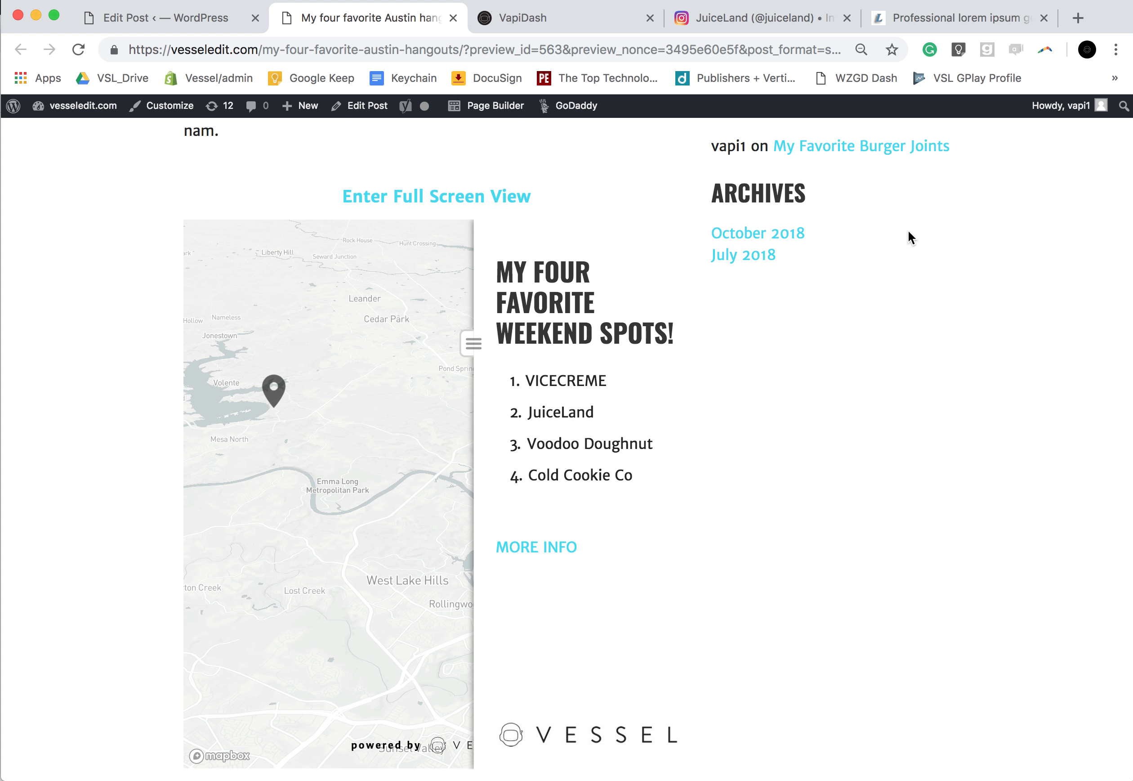
{"action": "scroll", "coordinate": [909, 235], "scroll_direction": "up", "scroll_amount": 1}
Step: View the Voodoo Doughnut and JuiceLand media from the campaign's venue list, including JuiceLand's second clip, and close the venue card
{"action": "left_click", "coordinate": [573, 456]}
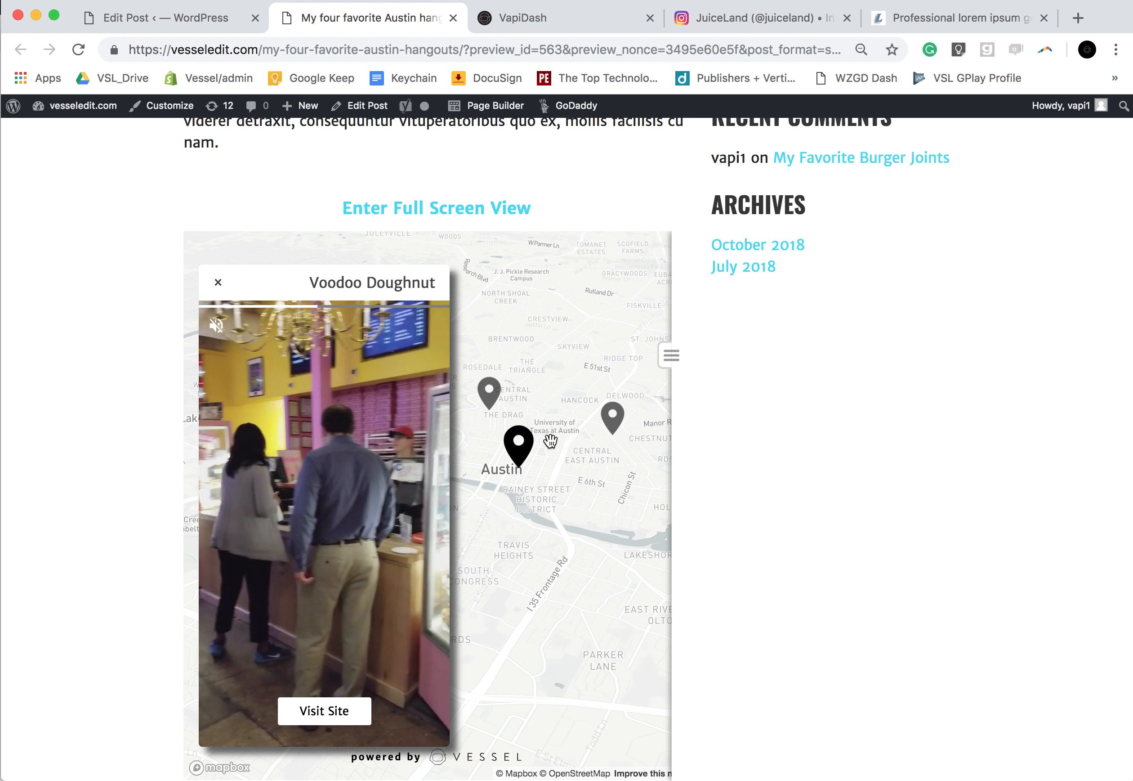
{"action": "left_click", "coordinate": [670, 356]}
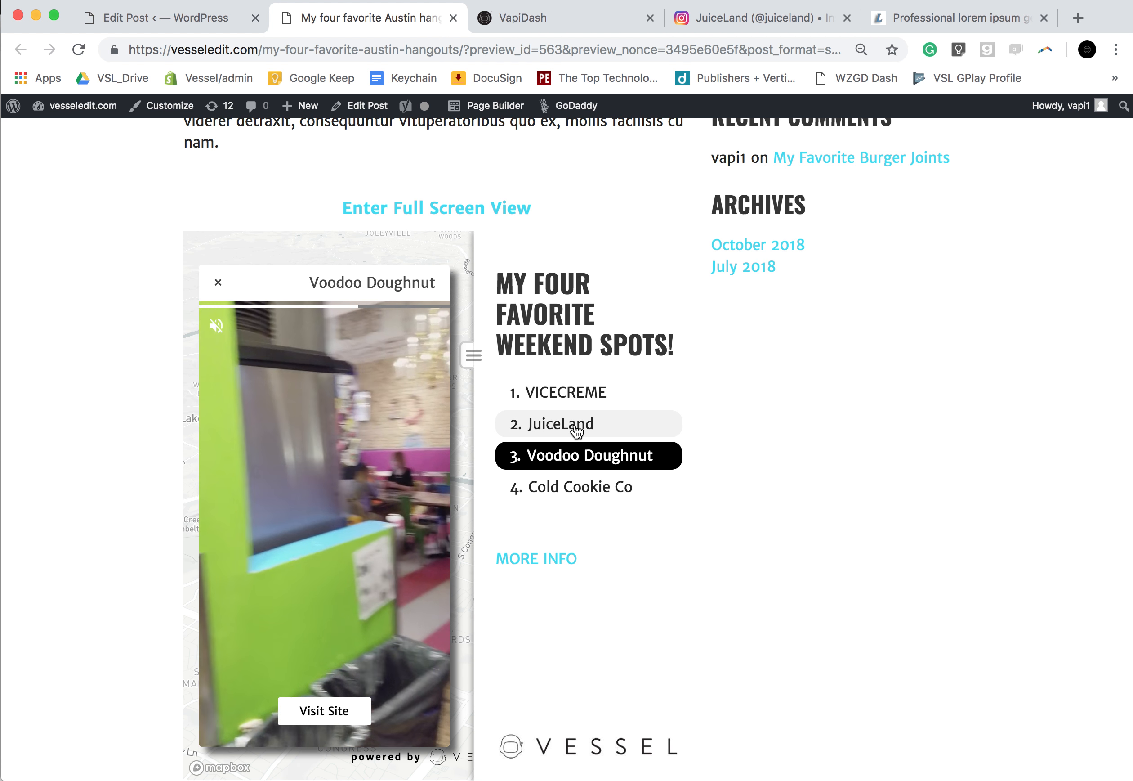
{"action": "left_click", "coordinate": [577, 422]}
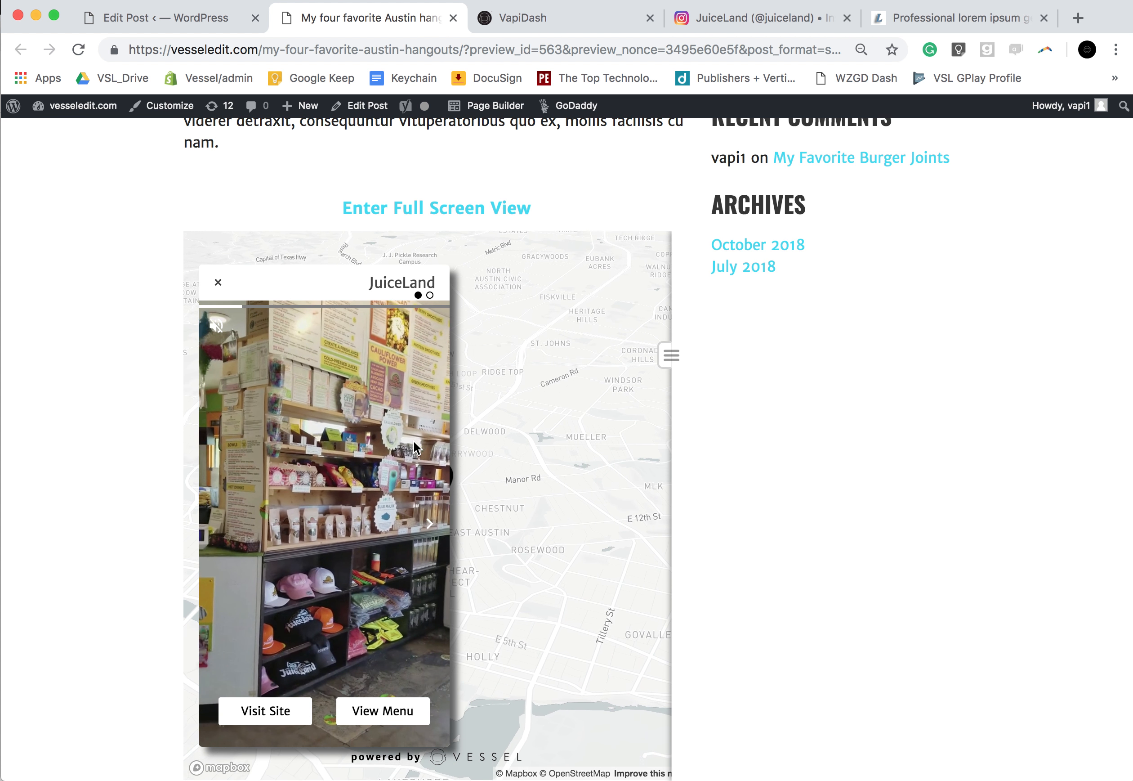
{"action": "left_click", "coordinate": [408, 460]}
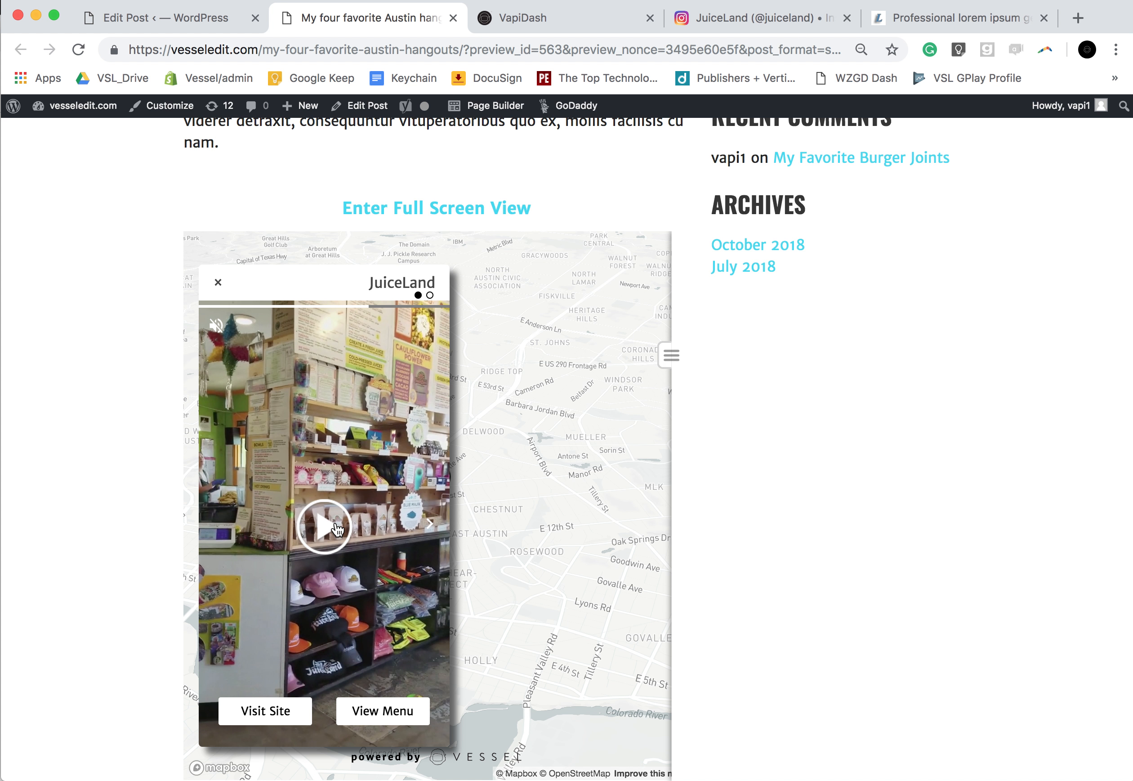
{"action": "left_click", "coordinate": [337, 528]}
{"action": "left_click", "coordinate": [419, 516]}
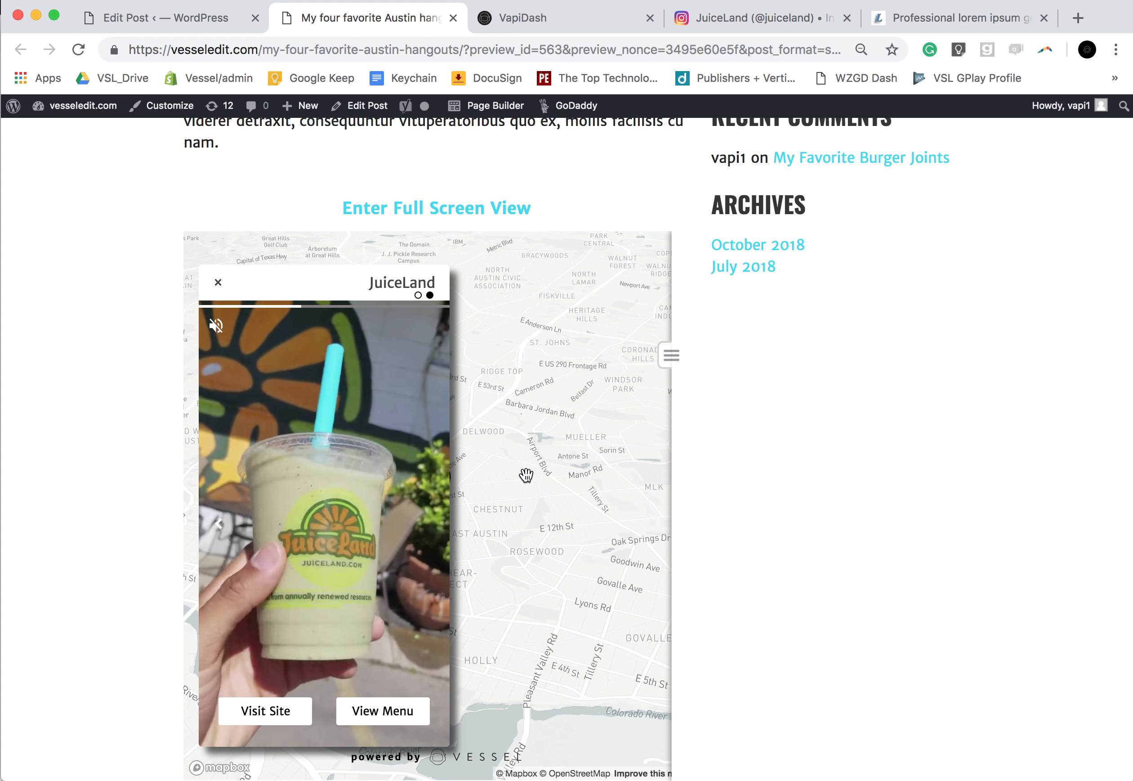
{"action": "left_click", "coordinate": [506, 482]}
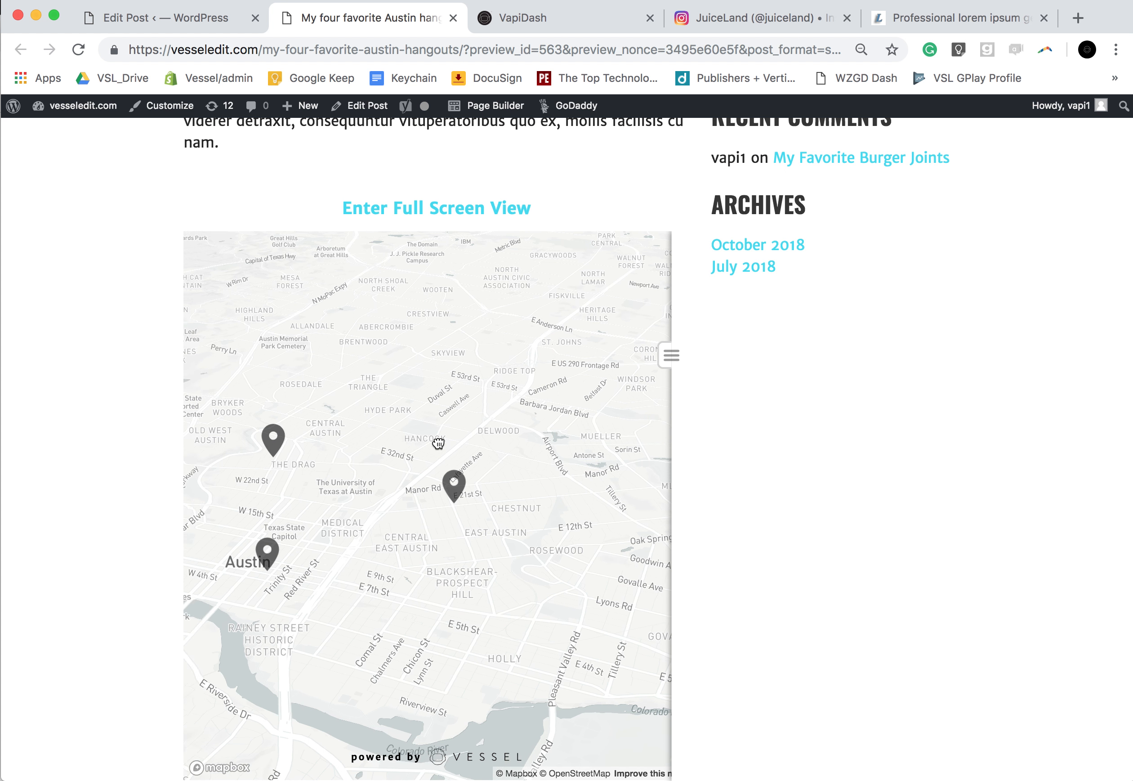
Step: Open the VICECREME pin on the embedded map, advance to its second clip, and close the venue card
{"action": "scroll", "coordinate": [535, 562], "scroll_direction": "up", "scroll_amount": 5}
{"action": "scroll", "coordinate": [535, 562], "scroll_direction": "down", "scroll_amount": 5}
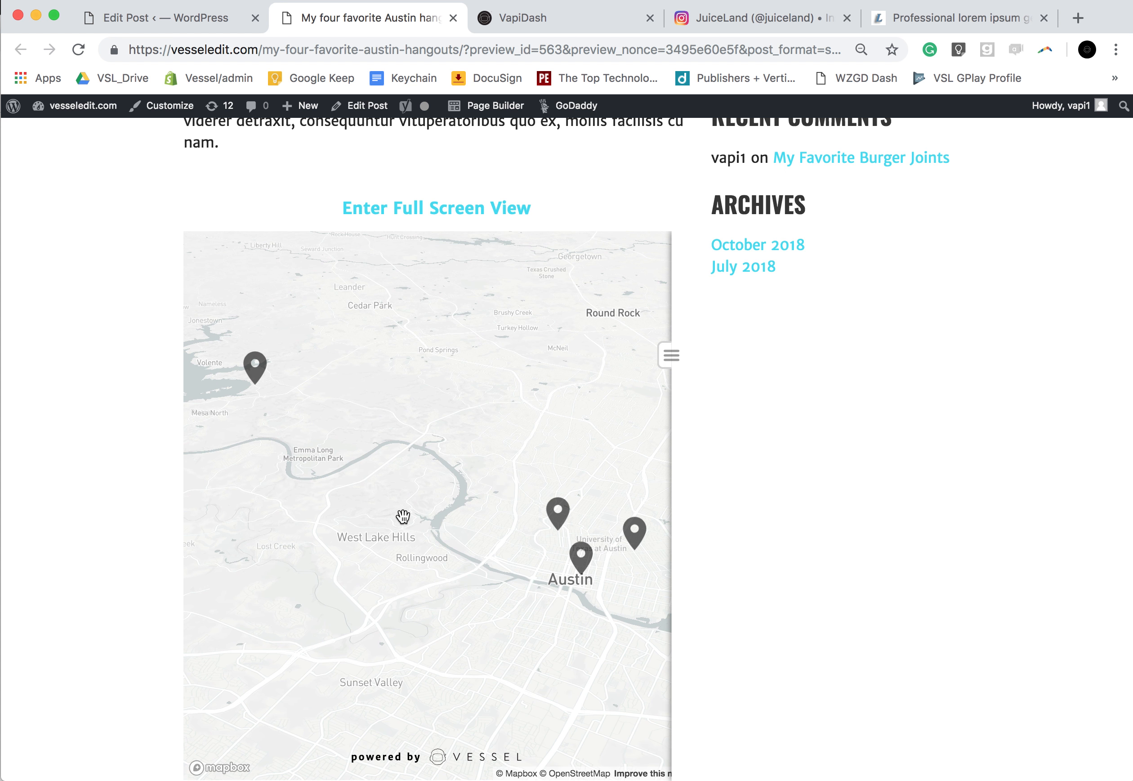
{"action": "scroll", "coordinate": [304, 405], "scroll_direction": "up", "scroll_amount": 1}
{"action": "left_click", "coordinate": [298, 398]}
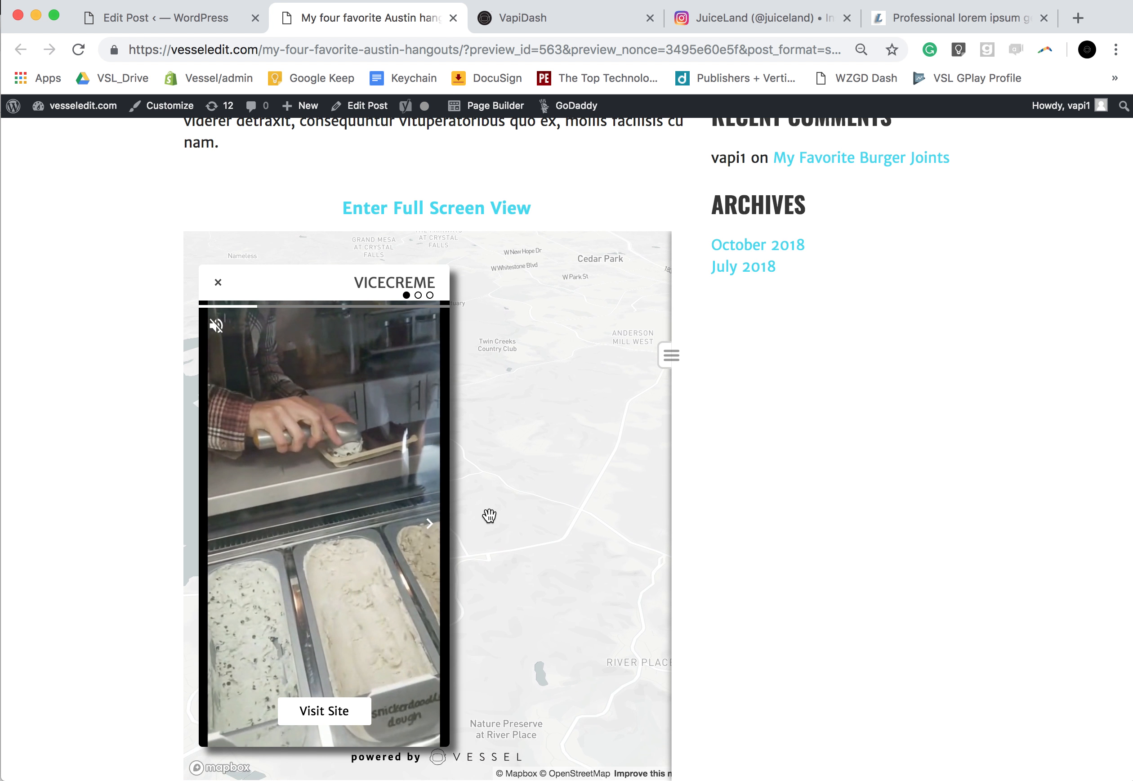
{"action": "left_click_drag", "start_coordinate": [410, 475], "coordinate": [282, 462]}
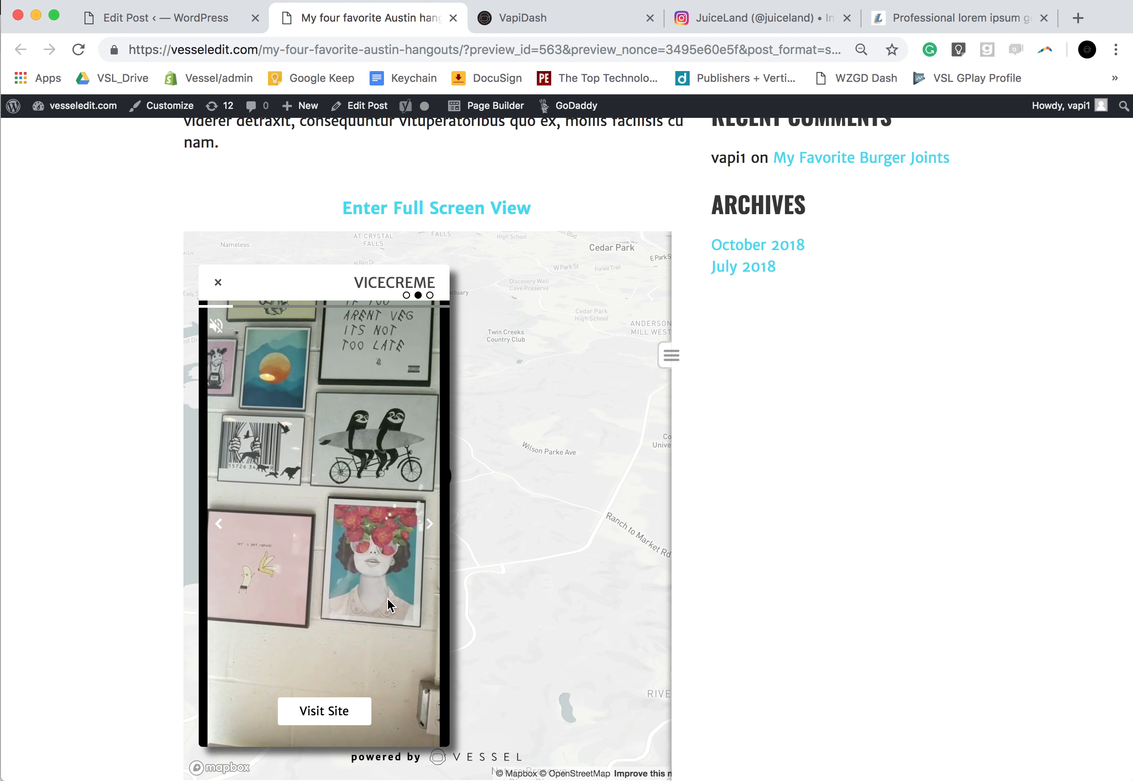
{"action": "left_click", "coordinate": [543, 536]}
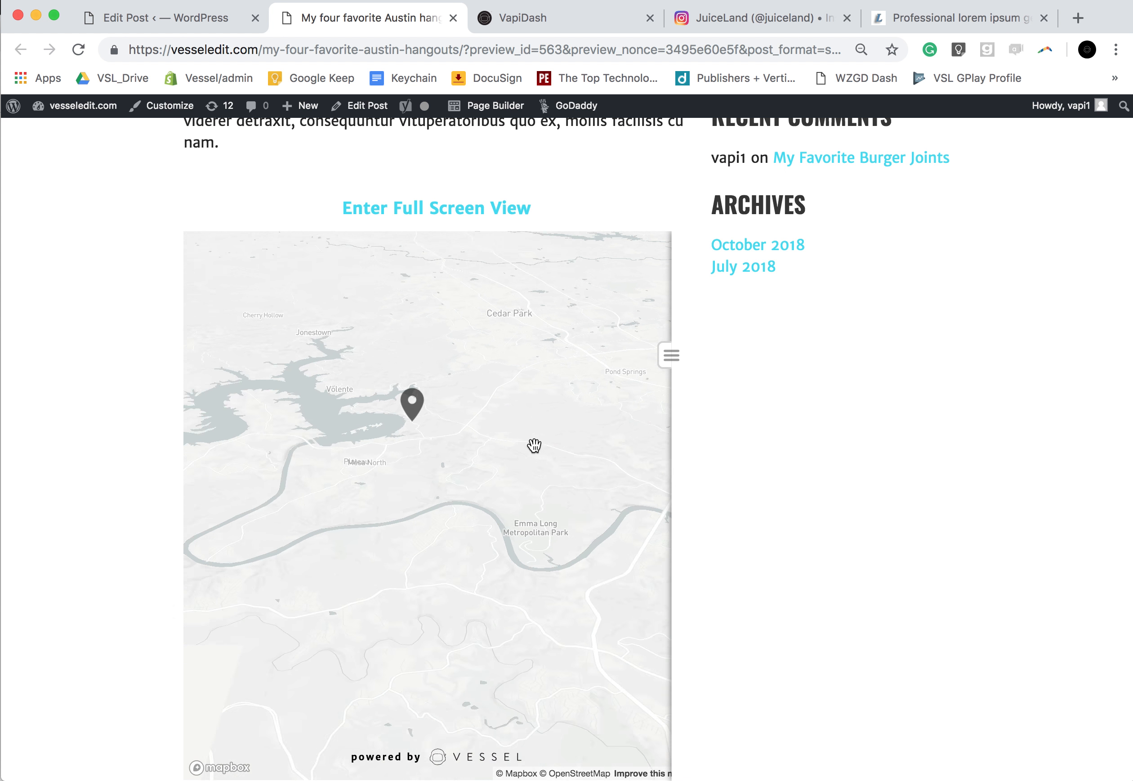
Step: Pan and zoom the embedded map to examine the pins around central Austin
{"action": "left_click_drag", "start_coordinate": [533, 478], "coordinate": [444, 460]}
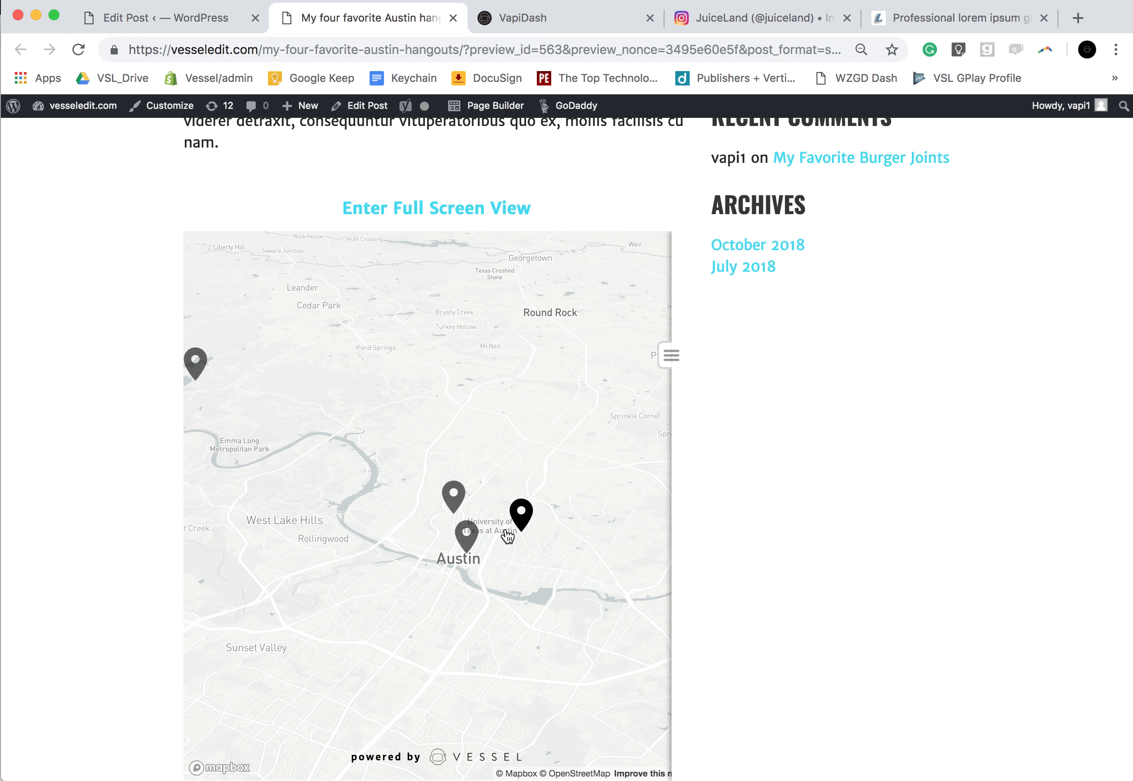
{"action": "scroll", "coordinate": [507, 537], "scroll_direction": "up", "scroll_amount": 4}
{"action": "scroll", "coordinate": [502, 163], "scroll_direction": "down", "scroll_amount": 1}
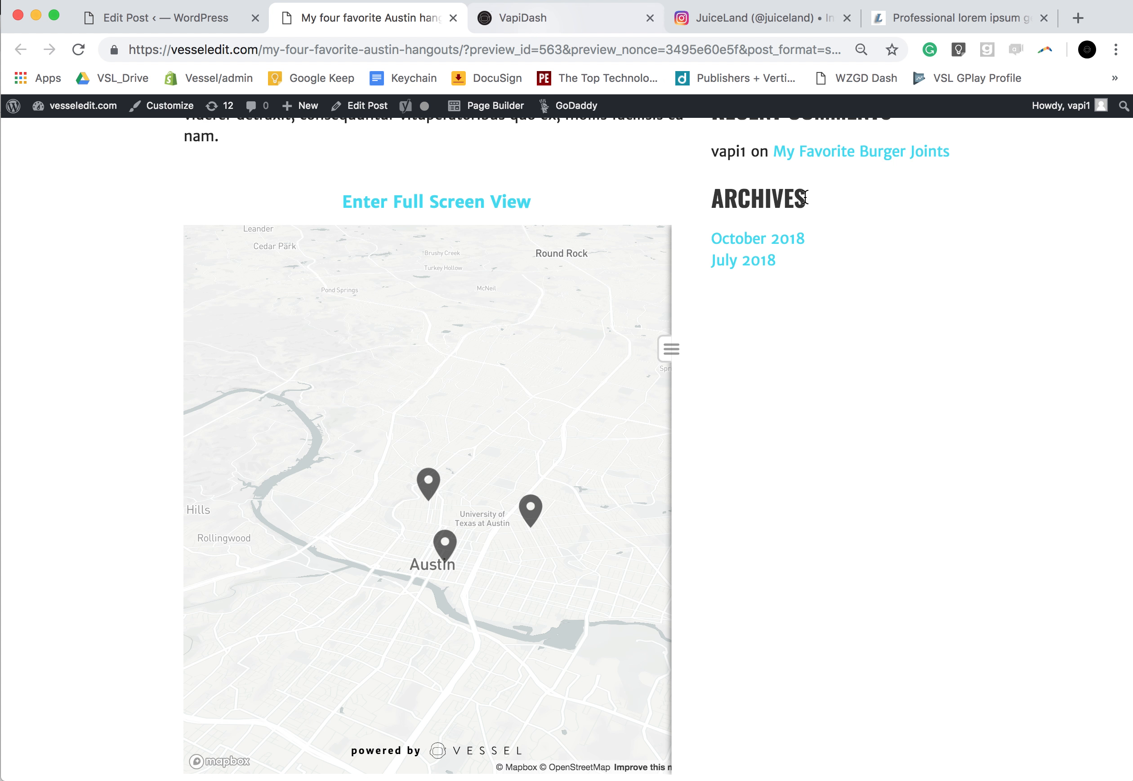
{"action": "scroll", "coordinate": [806, 198], "scroll_direction": "up", "scroll_amount": 3}
Step: Return to the post editor and set the post's layout to the custom One Column: Wide option
{"action": "left_click", "coordinate": [519, 18]}
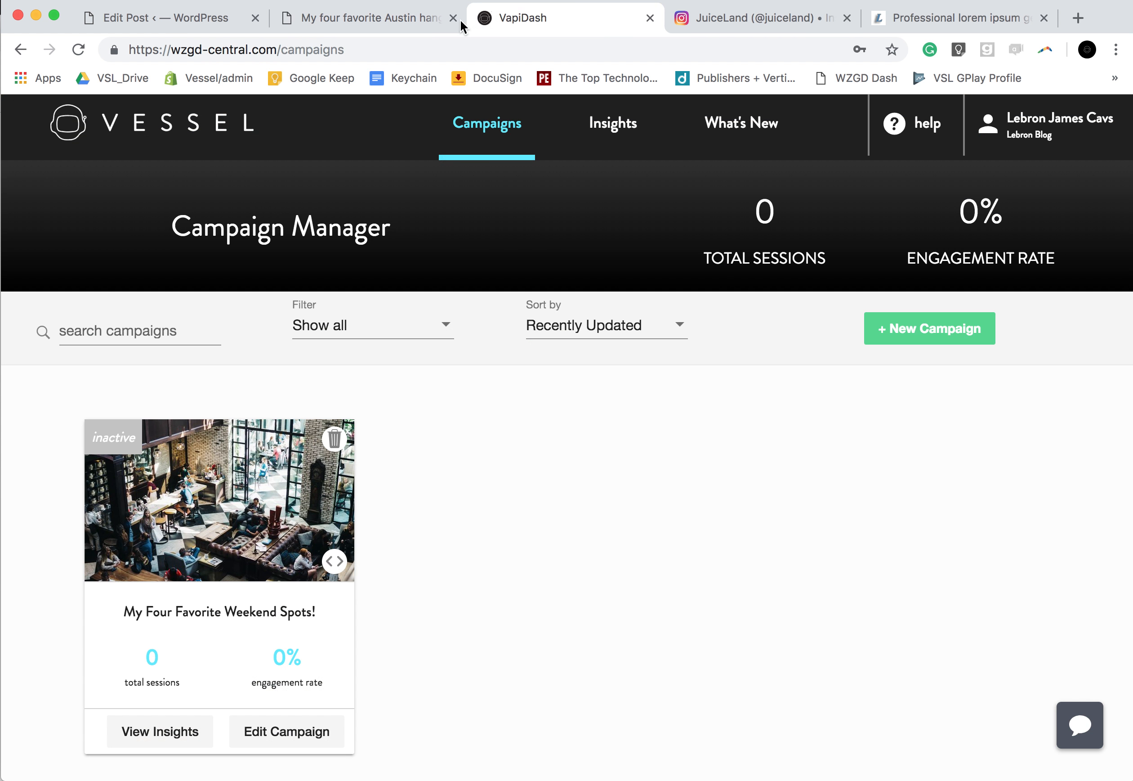
{"action": "left_click", "coordinate": [380, 19]}
{"action": "key", "text": "ctrl+shift+Tab"}
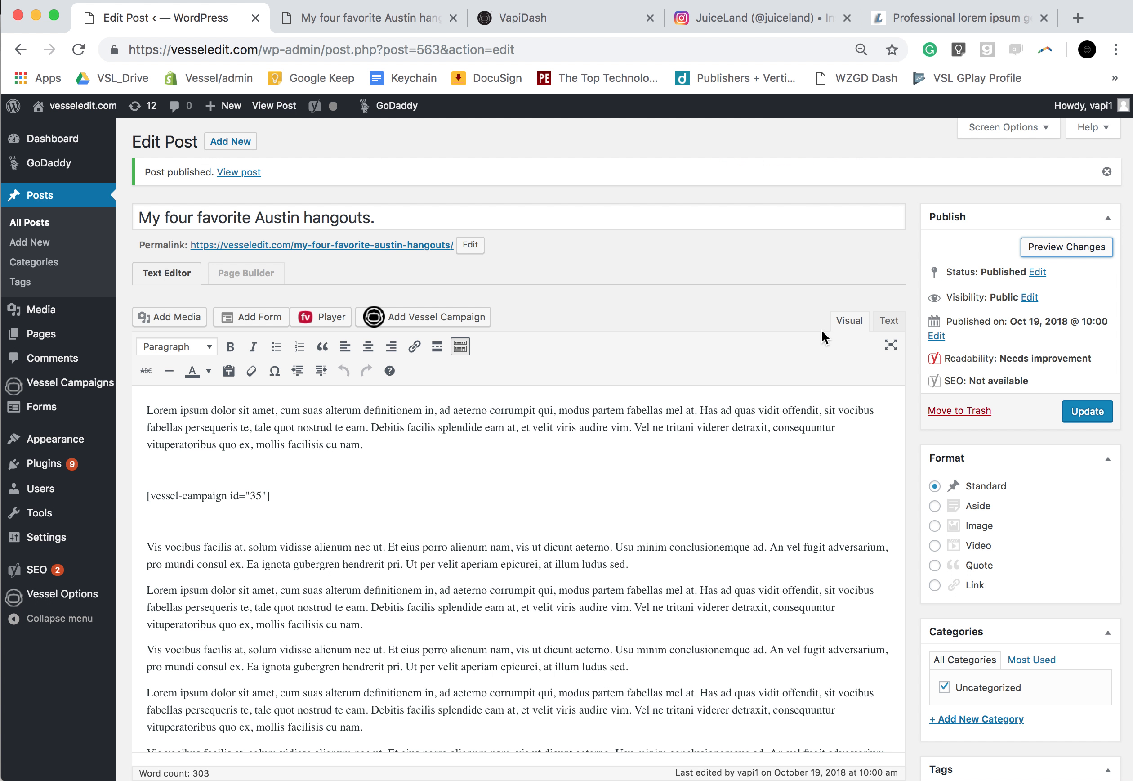
{"action": "scroll", "coordinate": [914, 443], "scroll_direction": "down", "scroll_amount": 10}
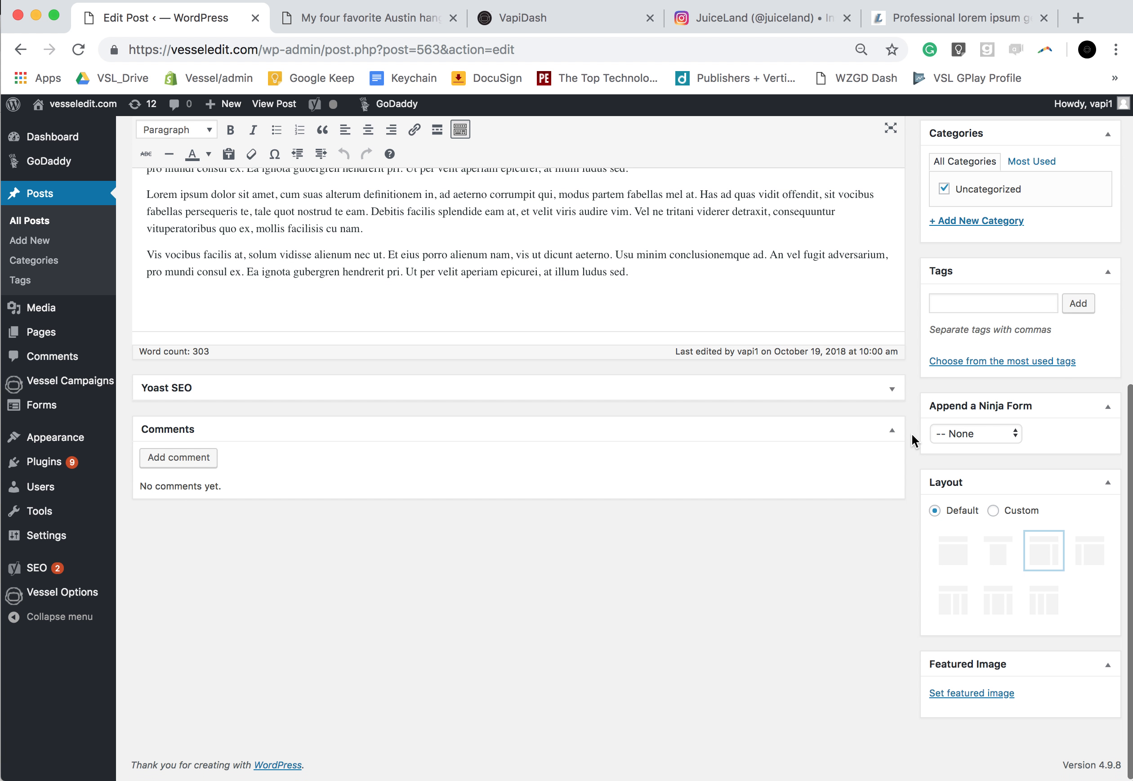
{"action": "scroll", "coordinate": [693, 358], "scroll_direction": "up", "scroll_amount": 3}
{"action": "scroll", "coordinate": [693, 353], "scroll_direction": "up", "scroll_amount": 1}
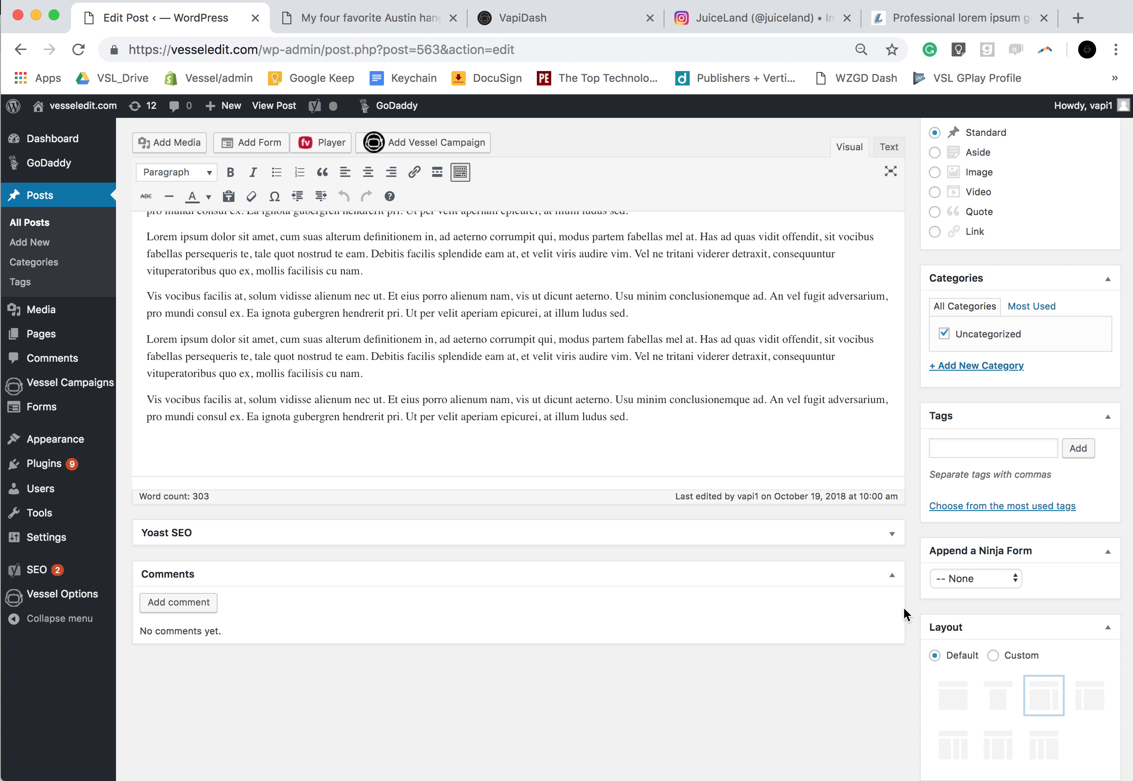
{"action": "scroll", "coordinate": [874, 603], "scroll_direction": "down", "scroll_amount": 4}
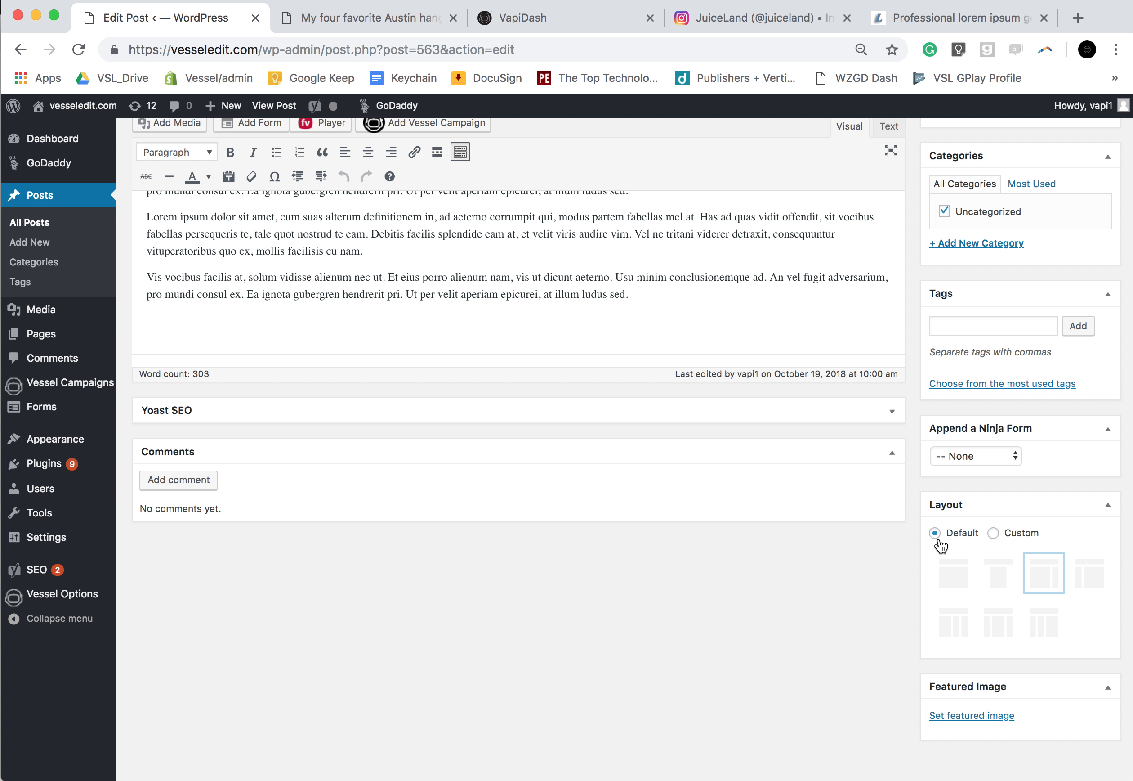
{"action": "left_click", "coordinate": [993, 533]}
{"action": "left_click", "coordinate": [957, 577]}
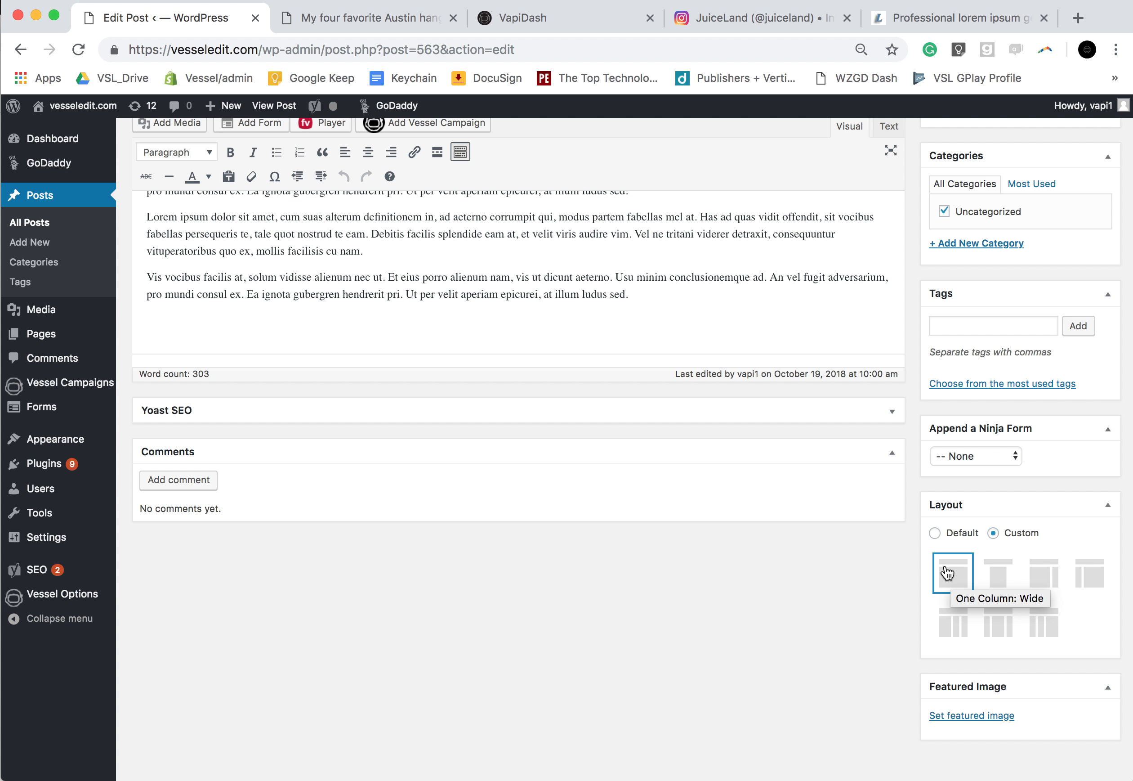
Step: Update the post, refresh its preview and examine the embedded map with its venue list
{"action": "scroll", "coordinate": [928, 546], "scroll_direction": "up", "scroll_amount": 10}
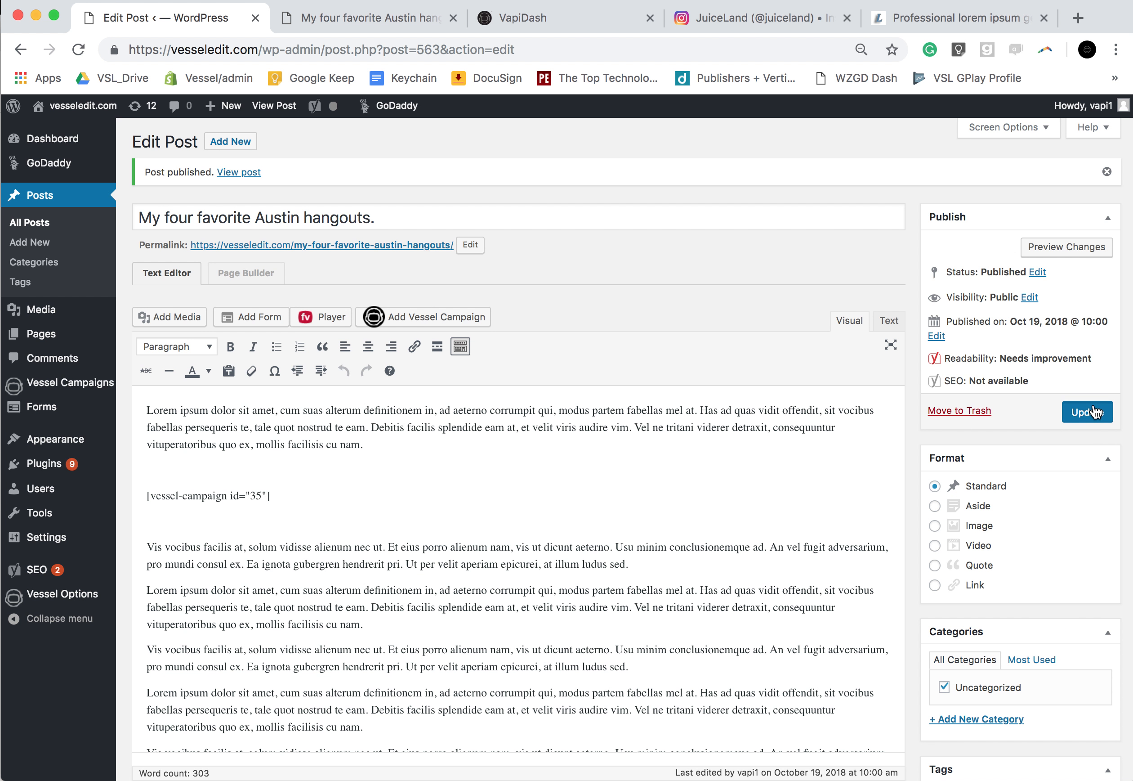
{"action": "left_click", "coordinate": [1091, 412]}
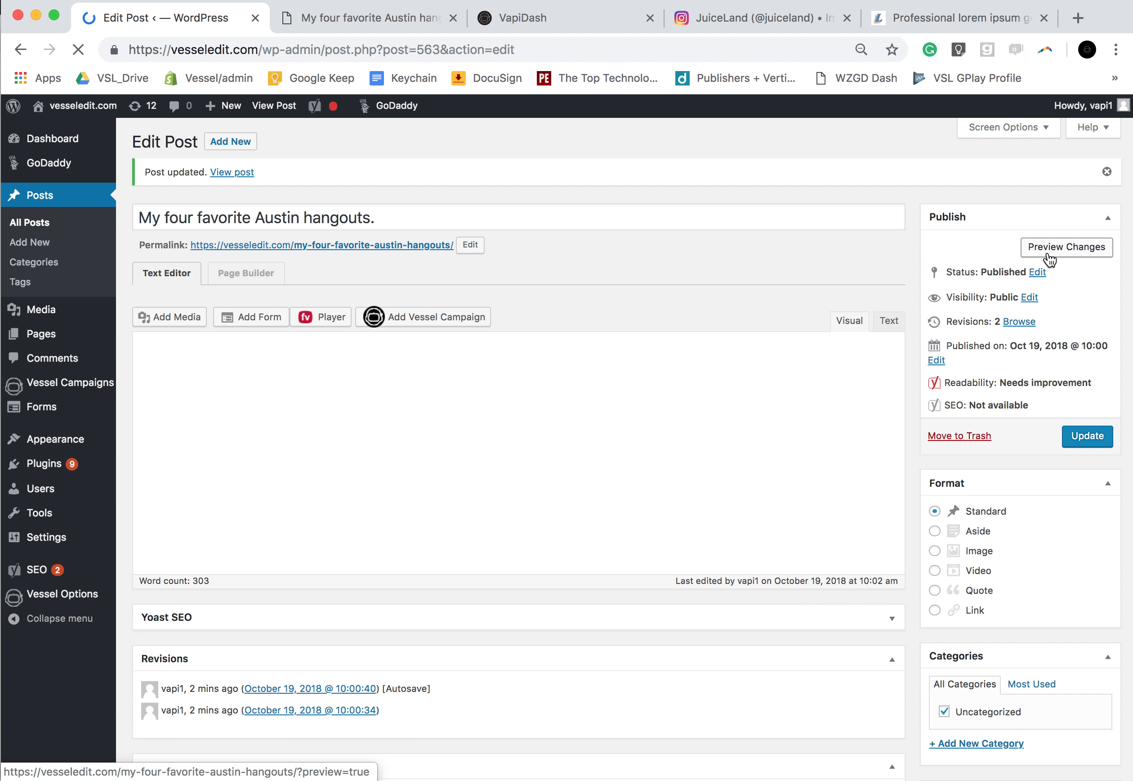
{"action": "left_click", "coordinate": [1049, 255]}
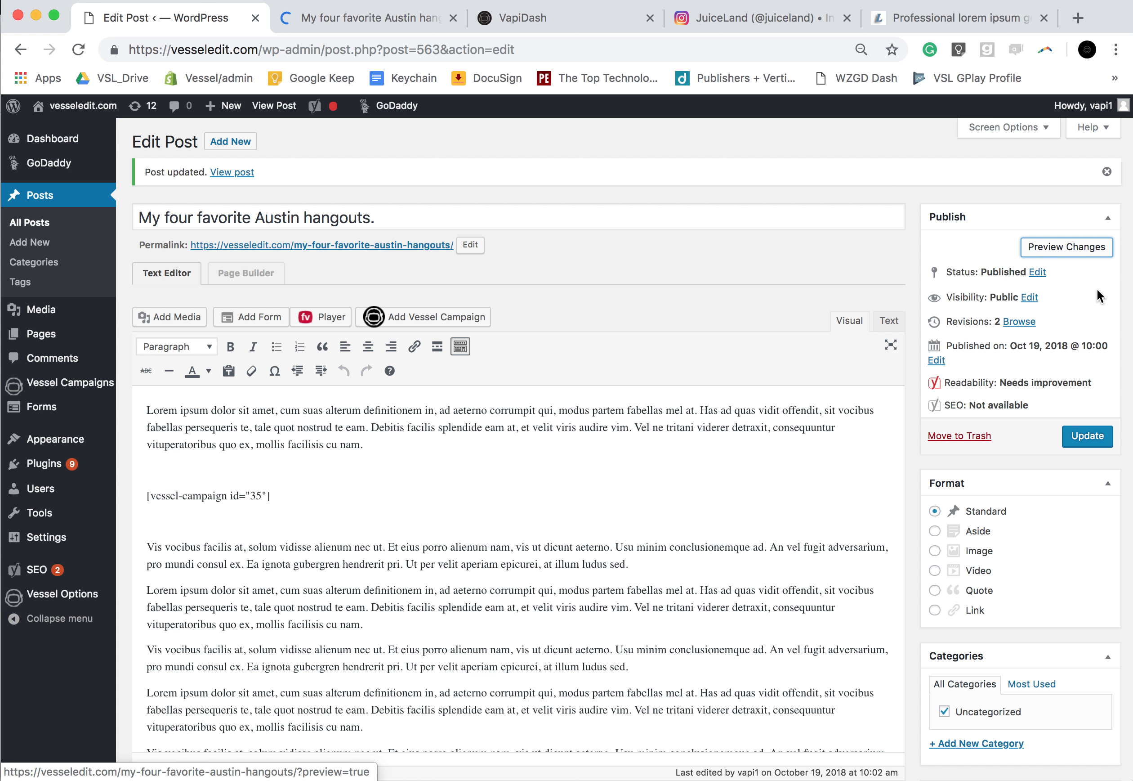
{"action": "left_click", "coordinate": [1076, 254]}
{"action": "left_click", "coordinate": [374, 18]}
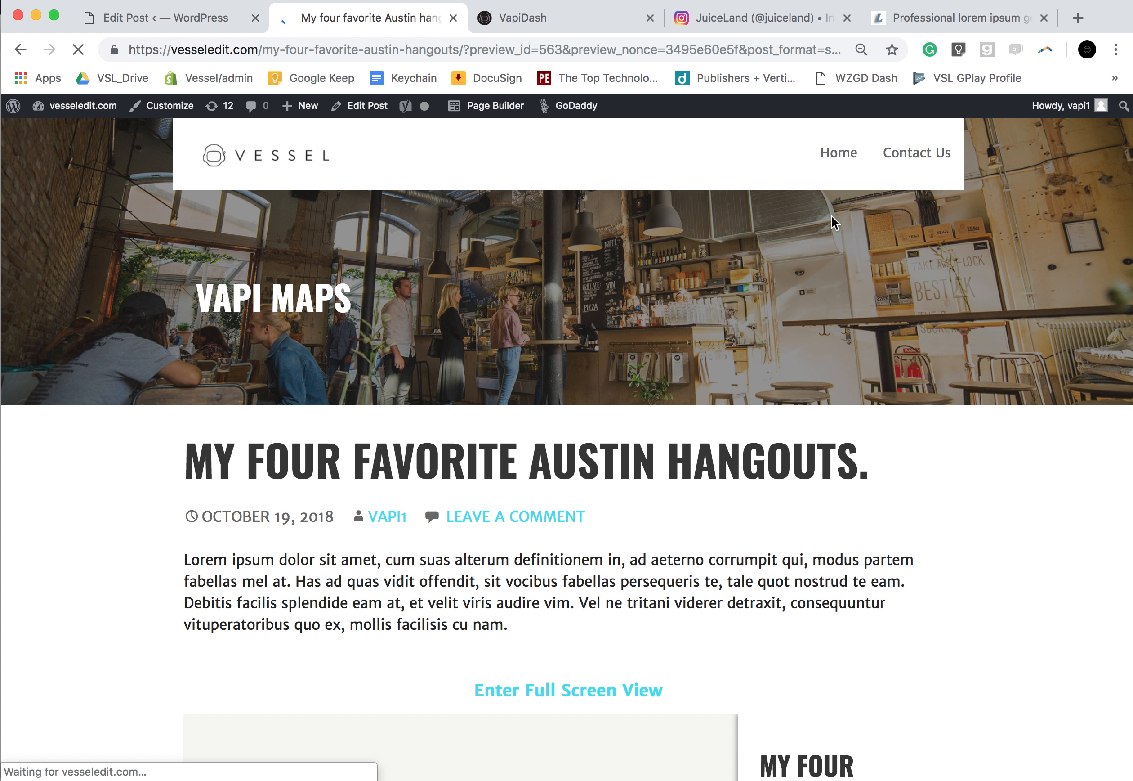
{"action": "scroll", "coordinate": [862, 314], "scroll_direction": "down", "scroll_amount": 4}
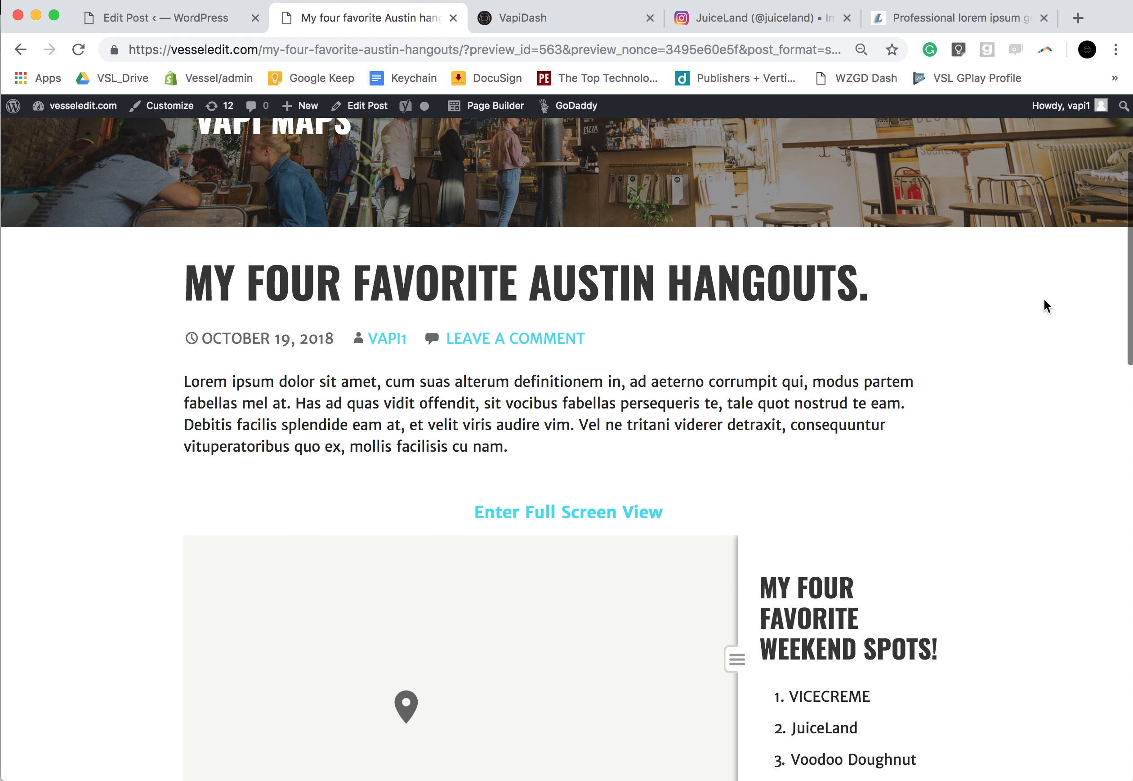
{"action": "scroll", "coordinate": [1061, 291], "scroll_direction": "down", "scroll_amount": 7}
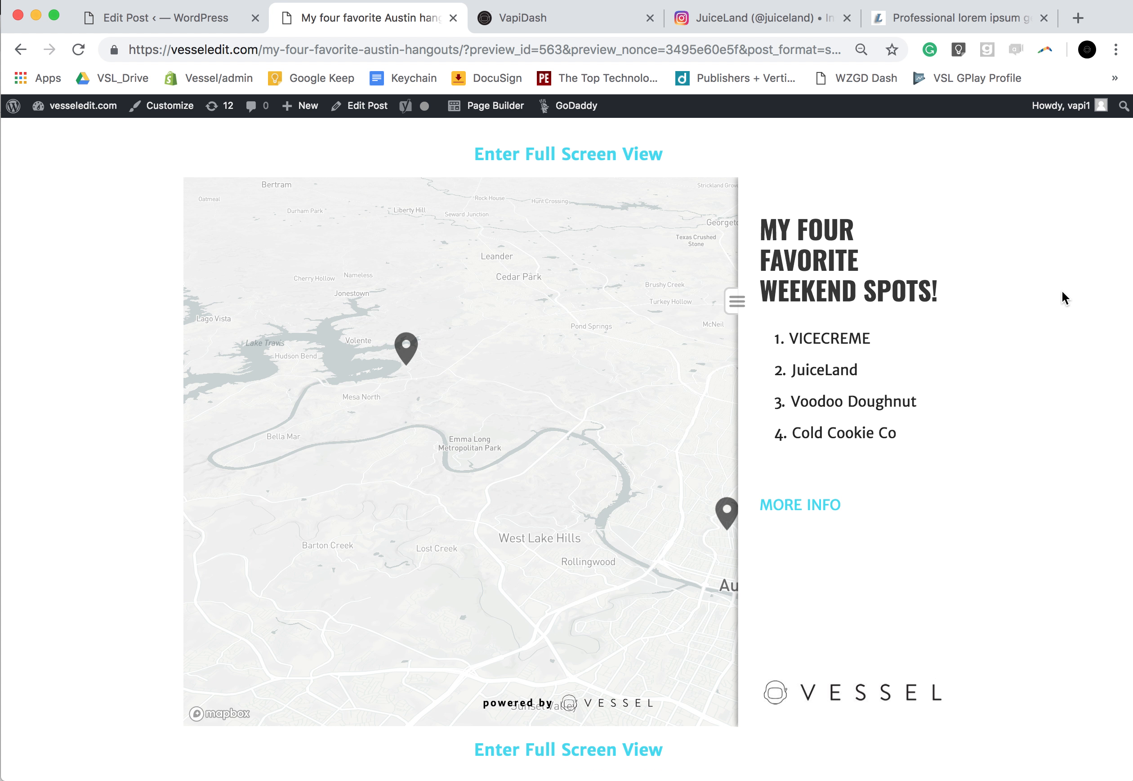
{"action": "scroll", "coordinate": [1063, 292], "scroll_direction": "up", "scroll_amount": 1}
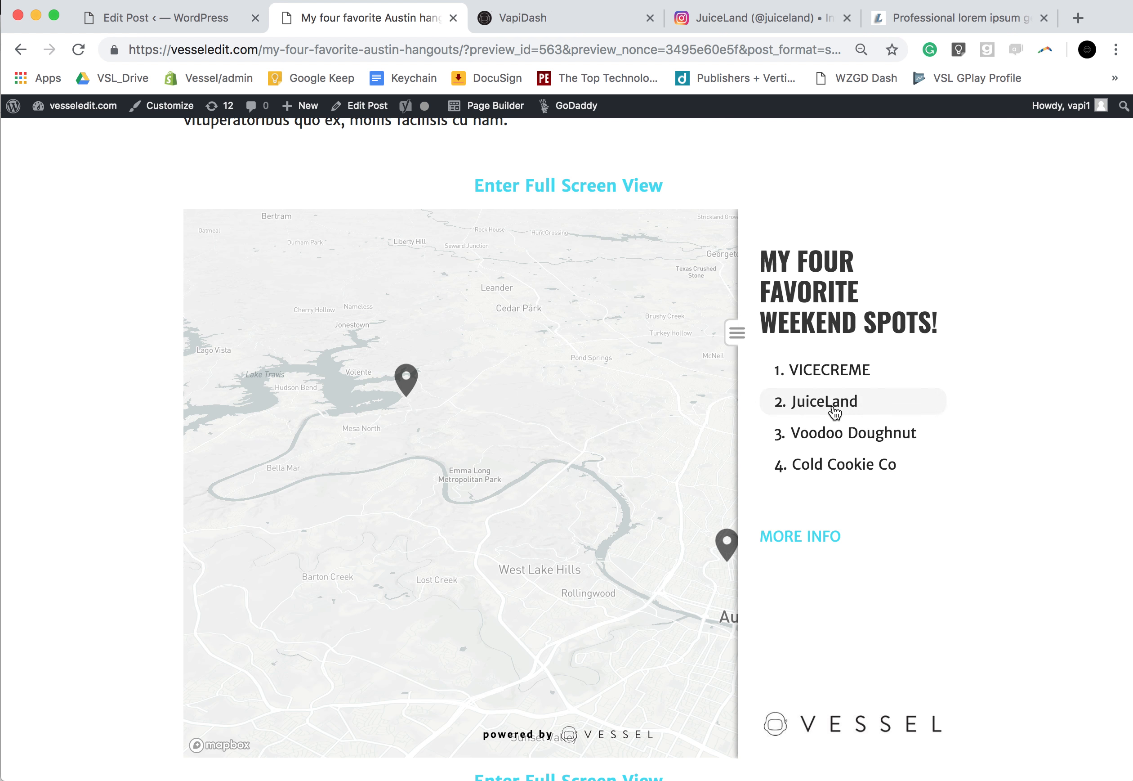
Step: View JuiceLand from the venue list, look over the map and post text, and open the downtown Austin and Cold Cookie Co pins
{"action": "left_click", "coordinate": [830, 410]}
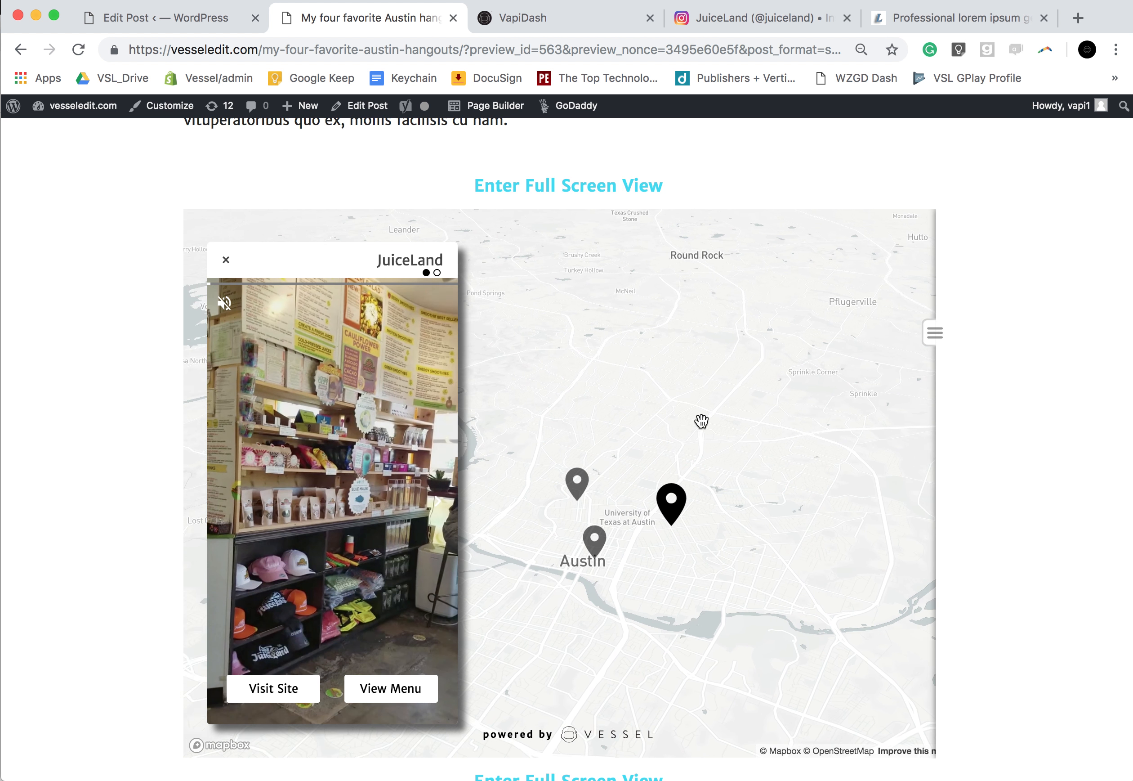
{"action": "left_click_drag", "start_coordinate": [701, 534], "coordinate": [708, 475]}
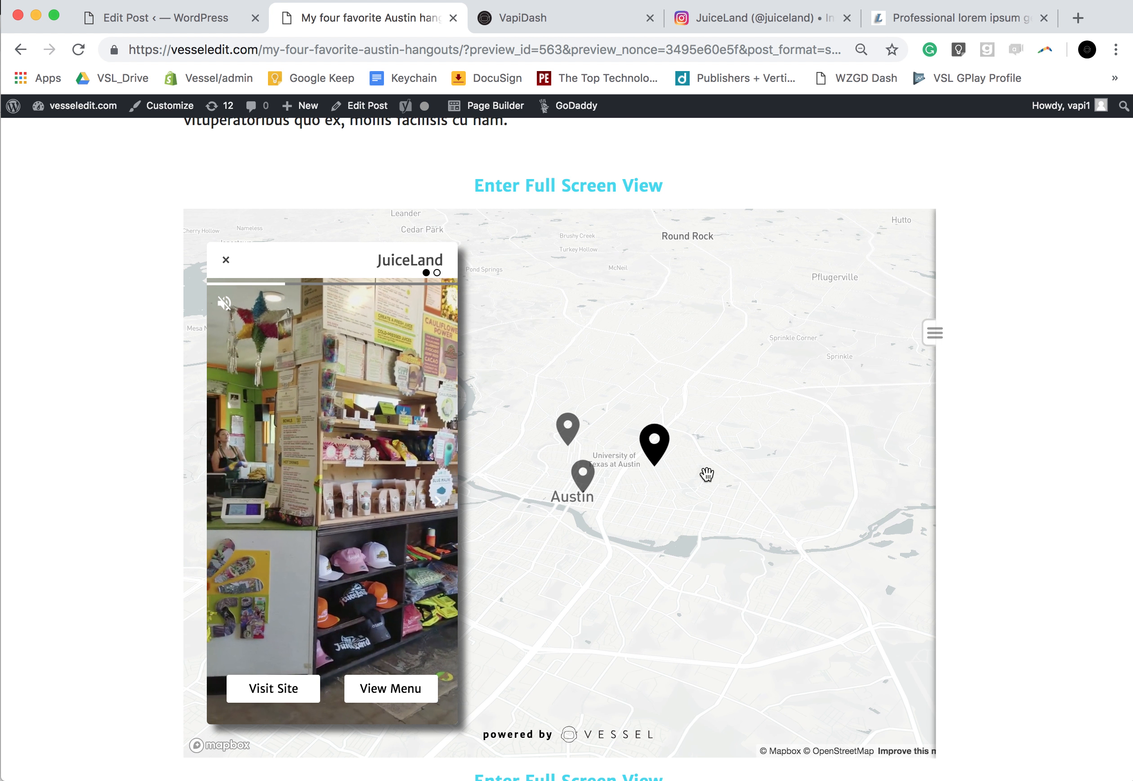
{"action": "scroll", "coordinate": [1057, 407], "scroll_direction": "down", "scroll_amount": 10}
{"action": "scroll", "coordinate": [1056, 407], "scroll_direction": "up", "scroll_amount": 15}
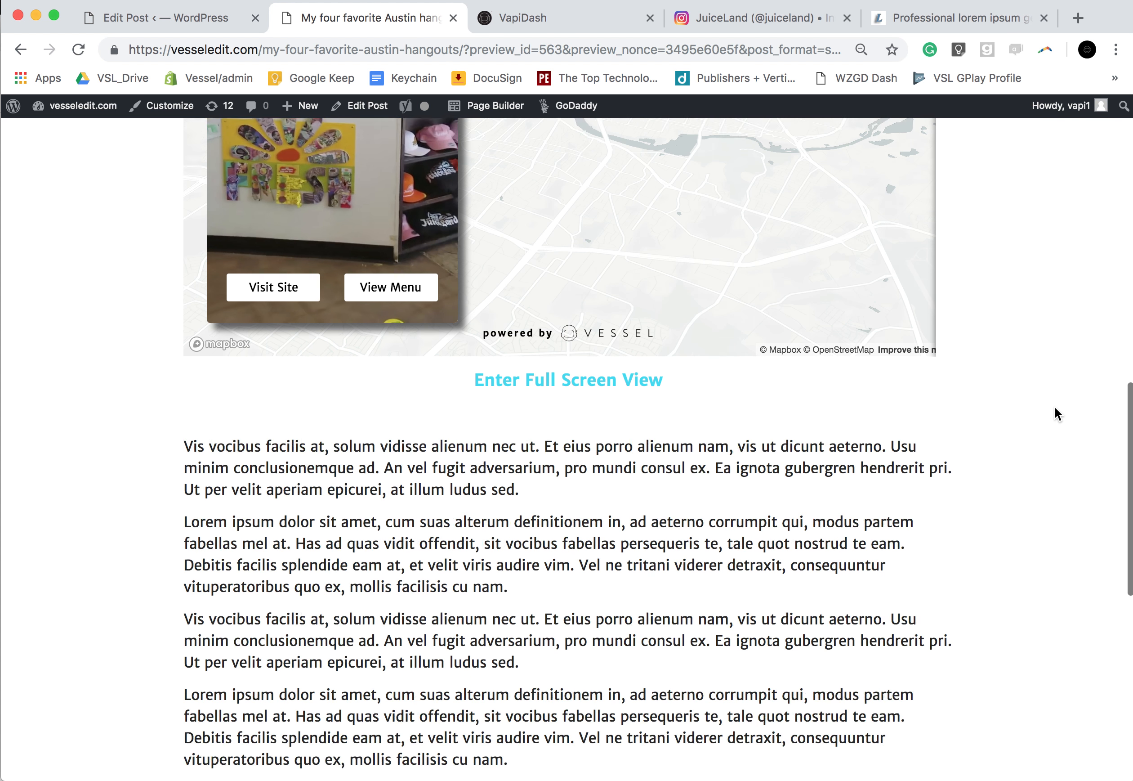
{"action": "scroll", "coordinate": [1055, 407], "scroll_direction": "up", "scroll_amount": 5}
{"action": "scroll", "coordinate": [1055, 407], "scroll_direction": "down", "scroll_amount": 10}
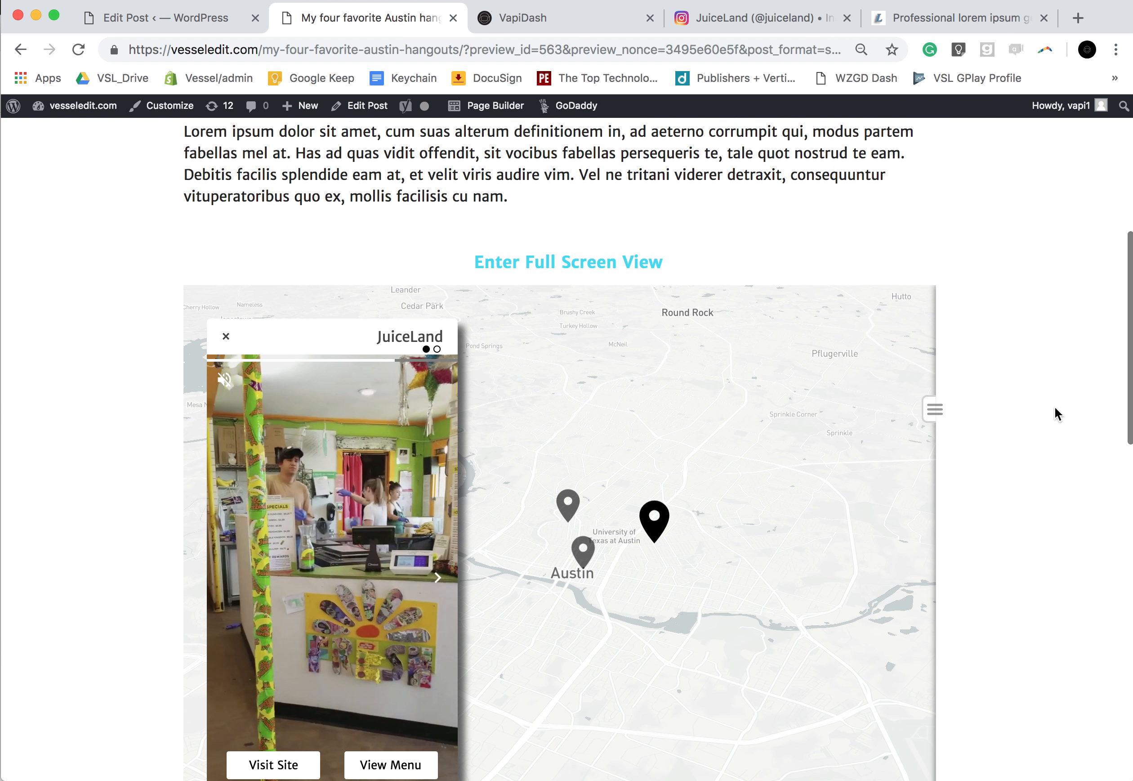
{"action": "scroll", "coordinate": [1055, 407], "scroll_direction": "up", "scroll_amount": 4}
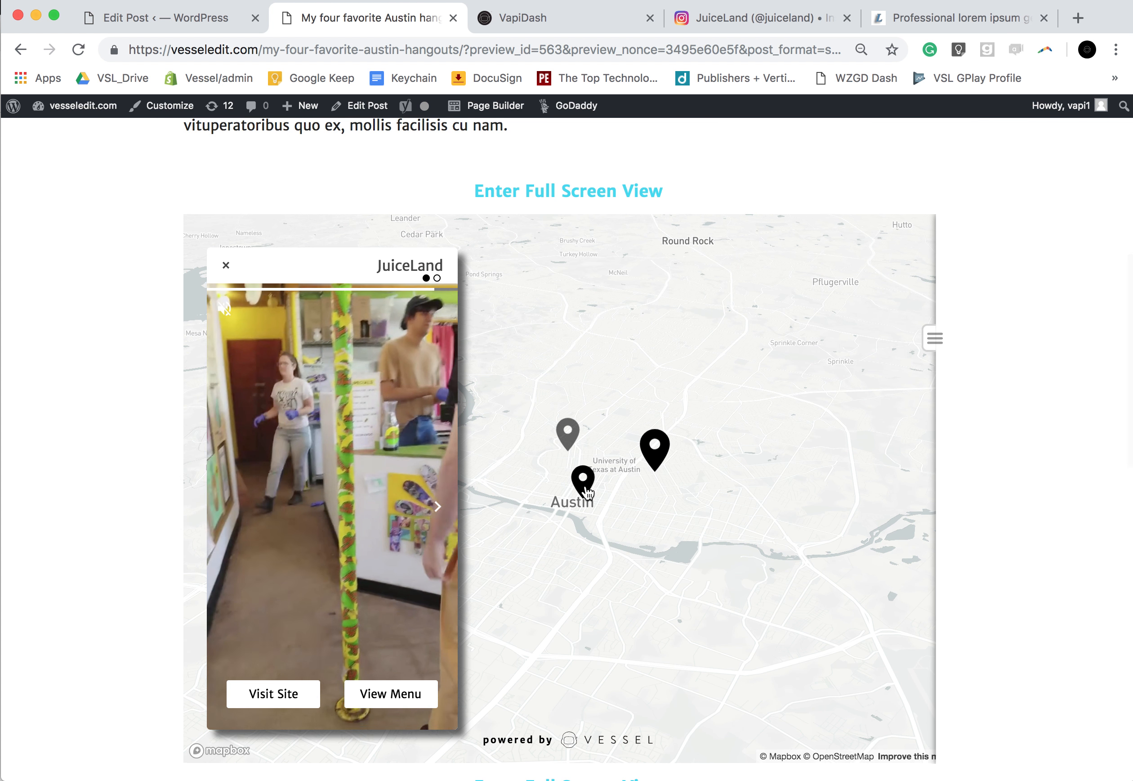
{"action": "left_click", "coordinate": [585, 489]}
{"action": "left_click", "coordinate": [566, 444]}
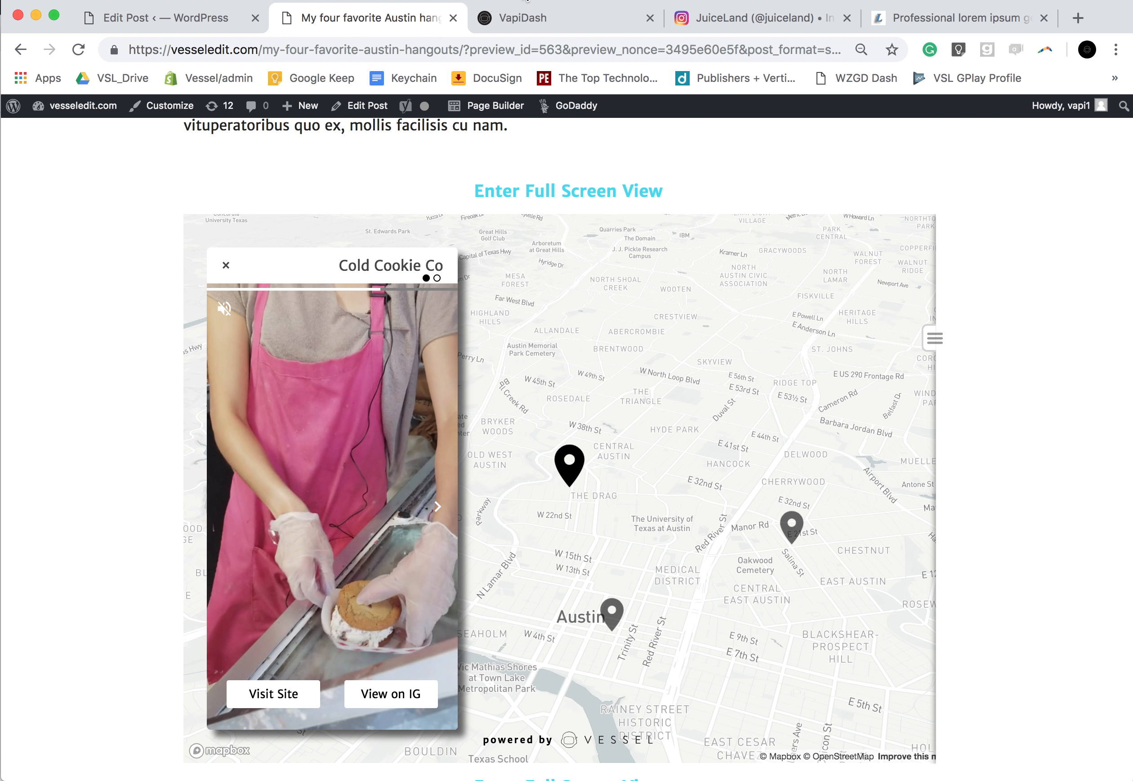
Step: Close the post preview and return to the WordPress post editor
{"action": "left_click", "coordinate": [515, 21]}
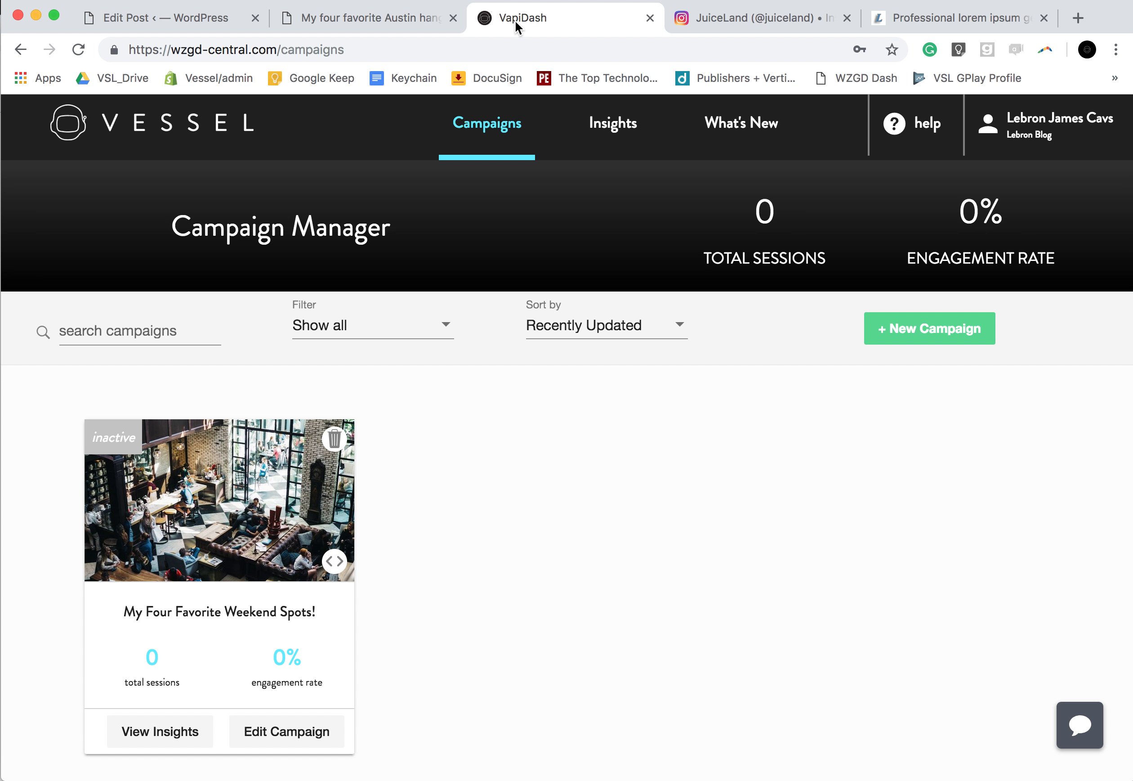
{"action": "left_click", "coordinate": [453, 18]}
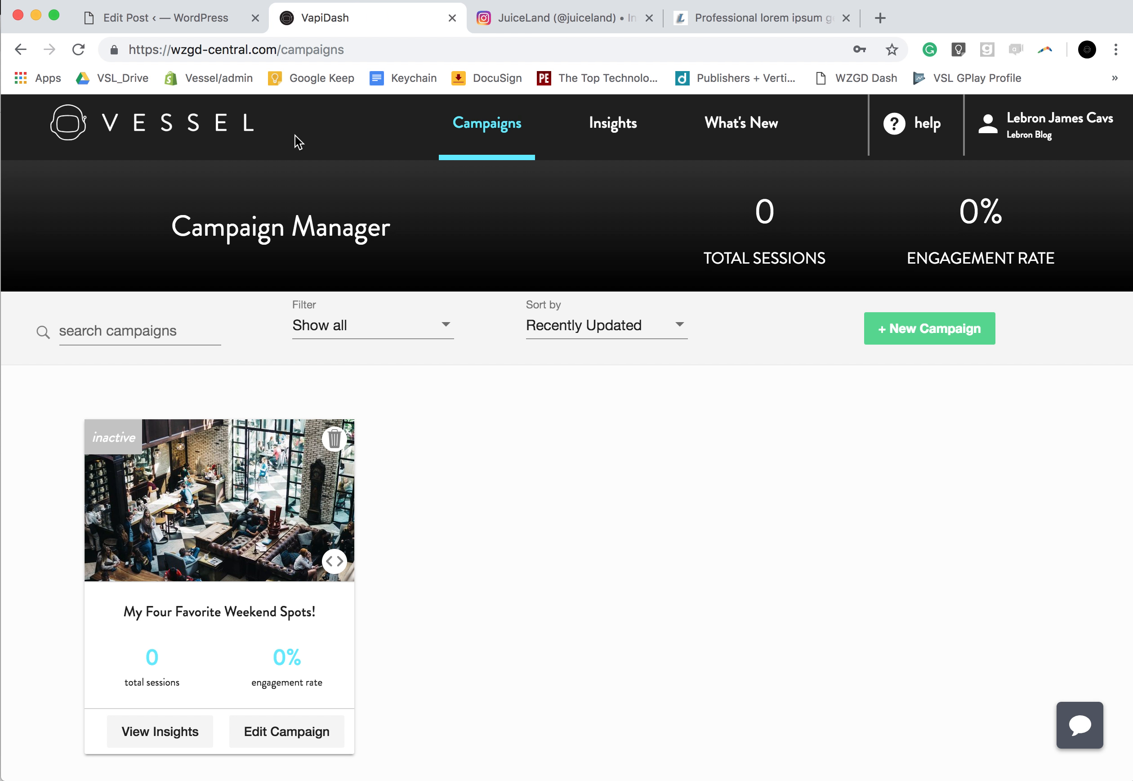
{"action": "left_click", "coordinate": [227, 21]}
{"action": "scroll", "coordinate": [157, 348], "scroll_direction": "down", "scroll_amount": 2}
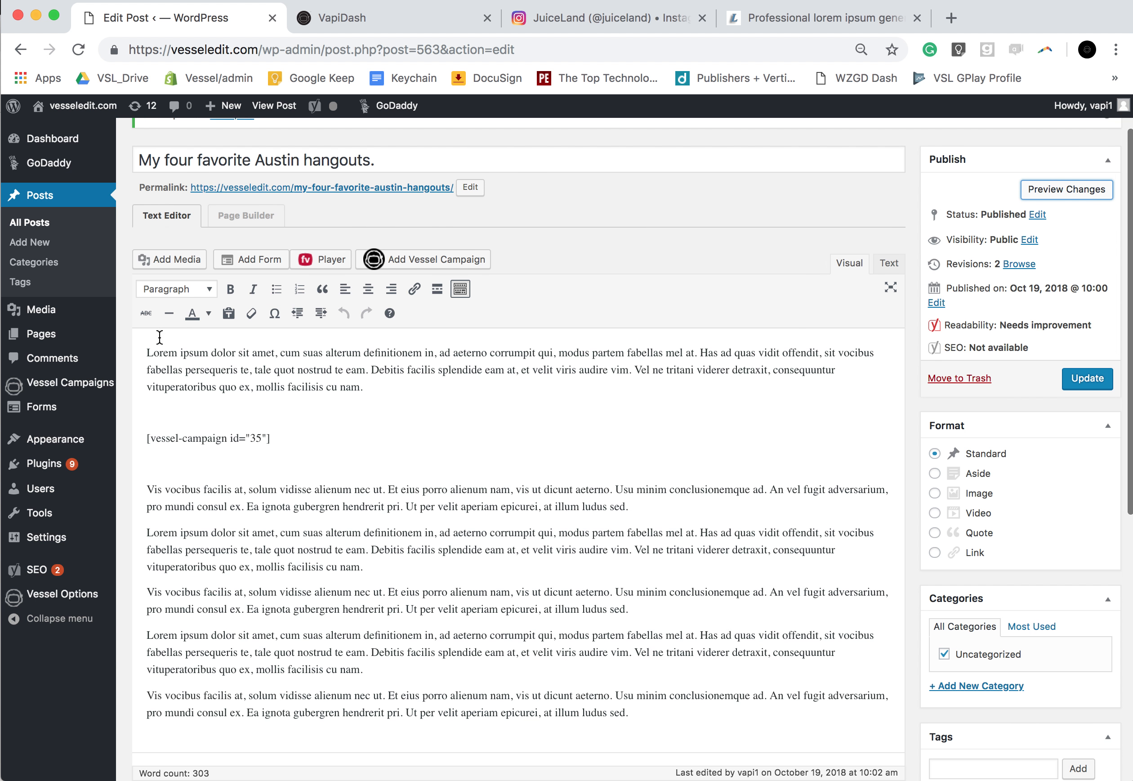
Step: Open the Vessel Campaigns list in WordPress and start adding a new campaign
{"action": "mouse_move", "coordinate": [56, 387]}
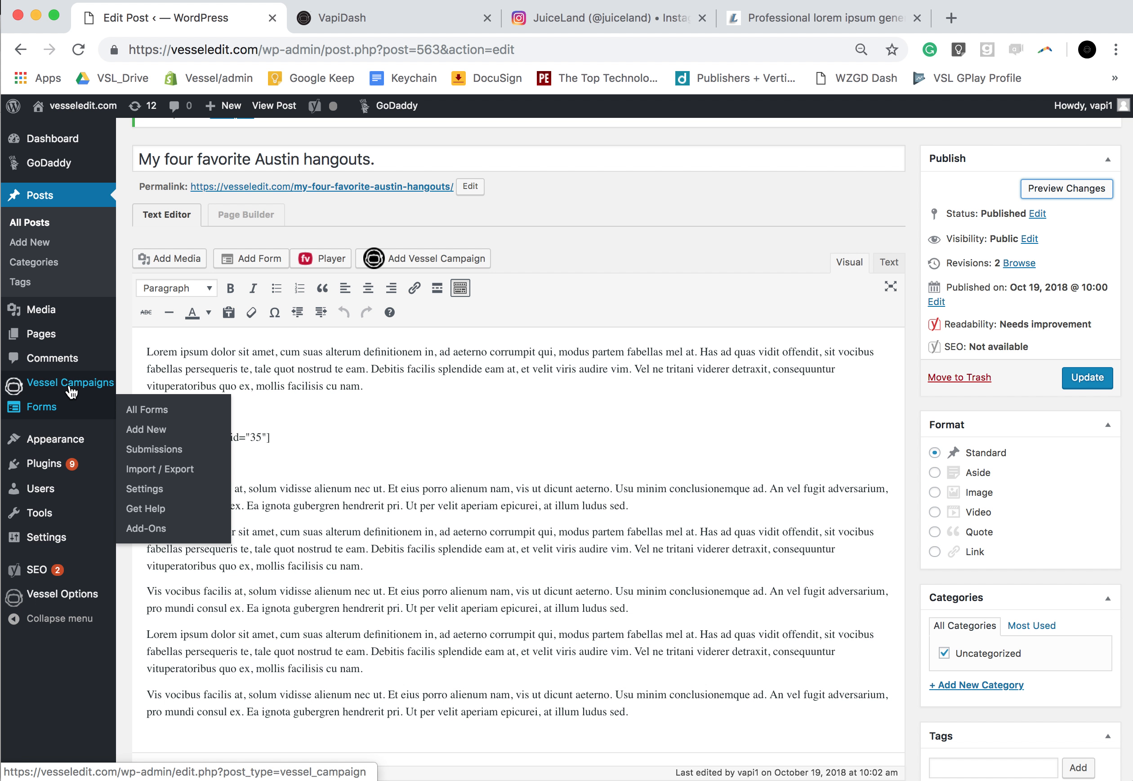
{"action": "left_click", "coordinate": [56, 389]}
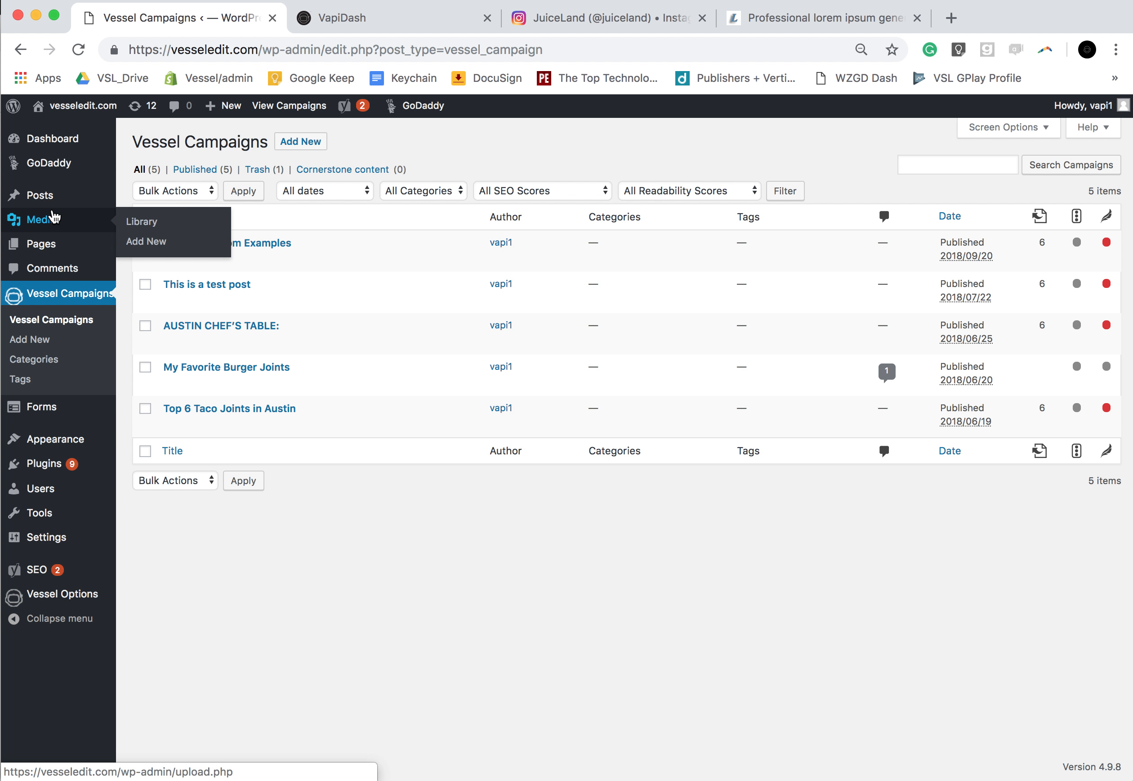
{"action": "mouse_move", "coordinate": [54, 204]}
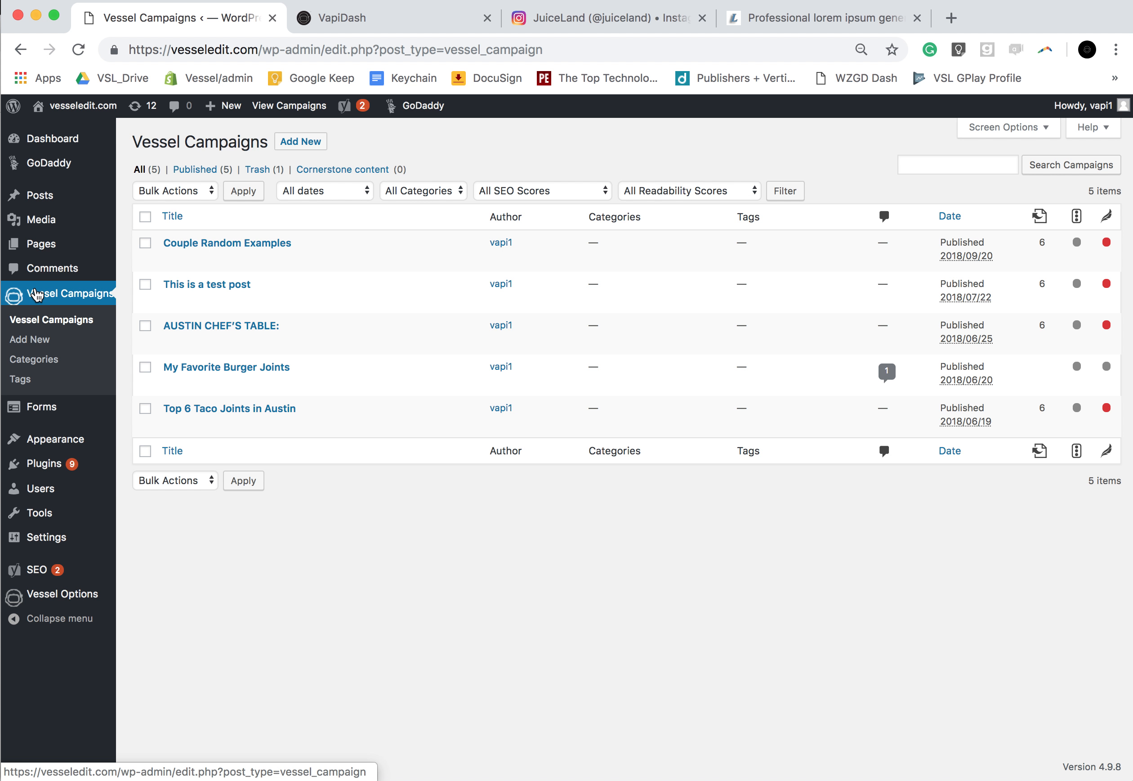
{"action": "left_click", "coordinate": [299, 146]}
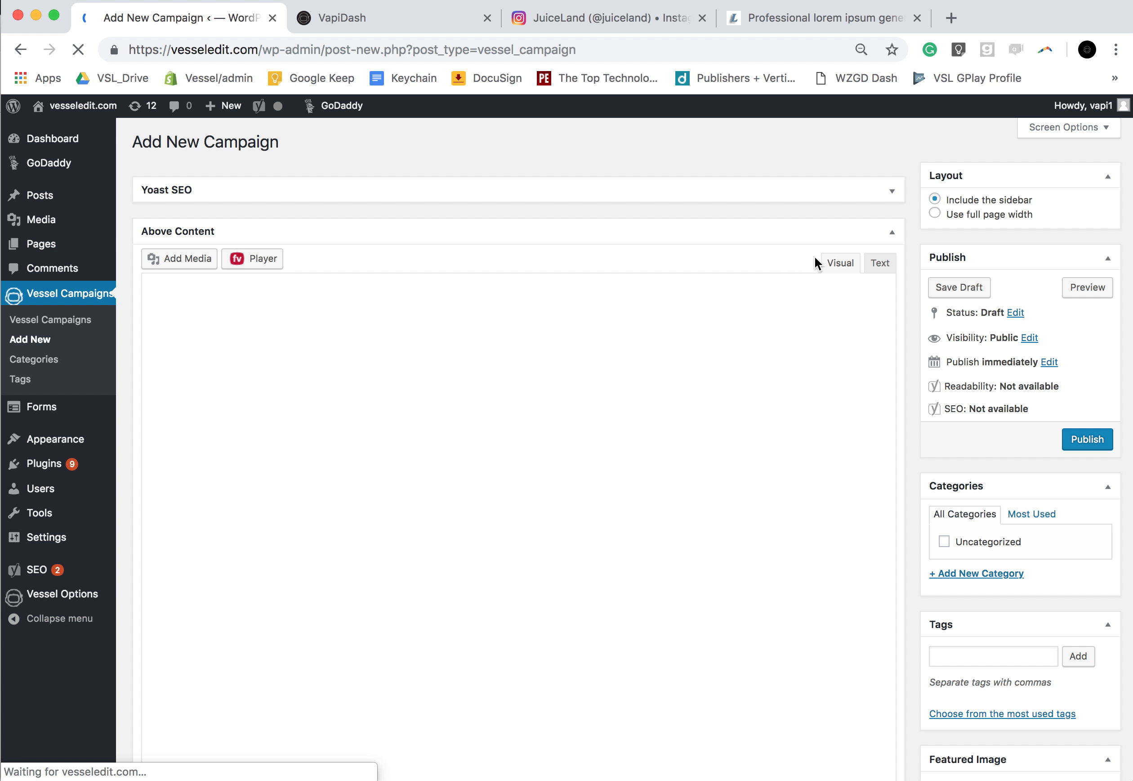
{"action": "scroll", "coordinate": [911, 293], "scroll_direction": "down", "scroll_amount": 3}
{"action": "scroll", "coordinate": [912, 293], "scroll_direction": "up", "scroll_amount": 2}
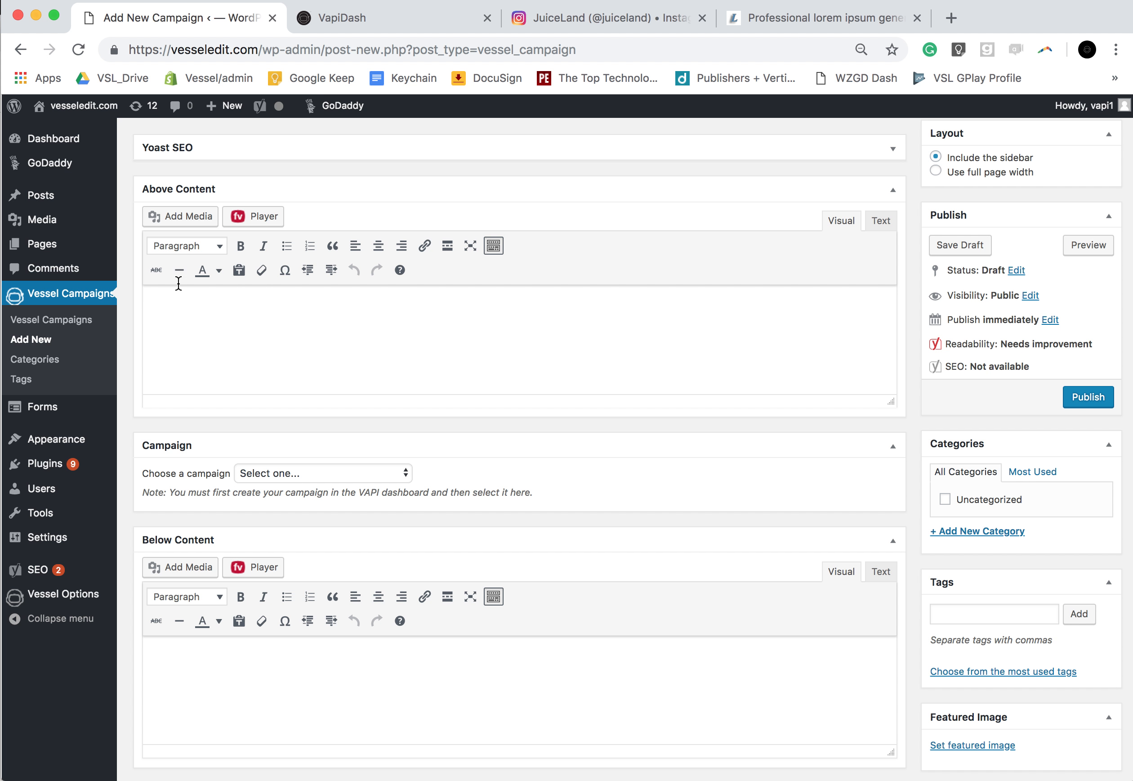
Step: Copy the two filler paragraphs from the lorem ipsum generator into the new campaign's Above Content
{"action": "left_click", "coordinate": [273, 317]}
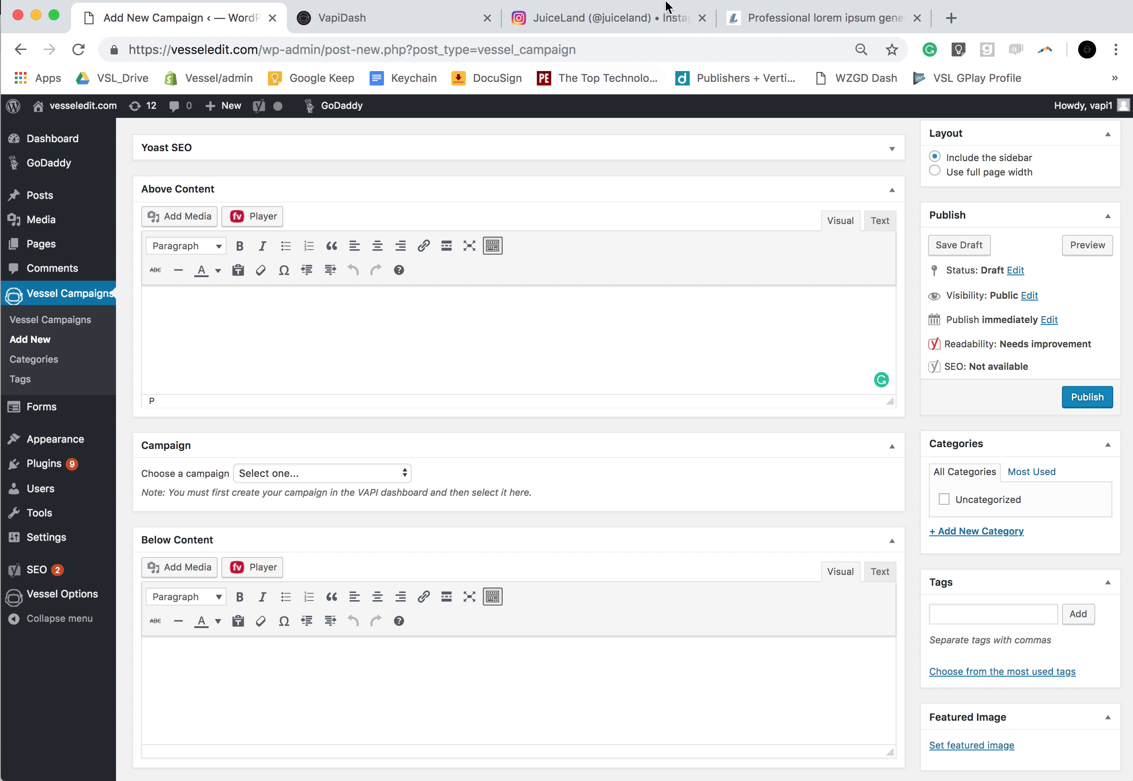
{"action": "left_click", "coordinate": [762, 17]}
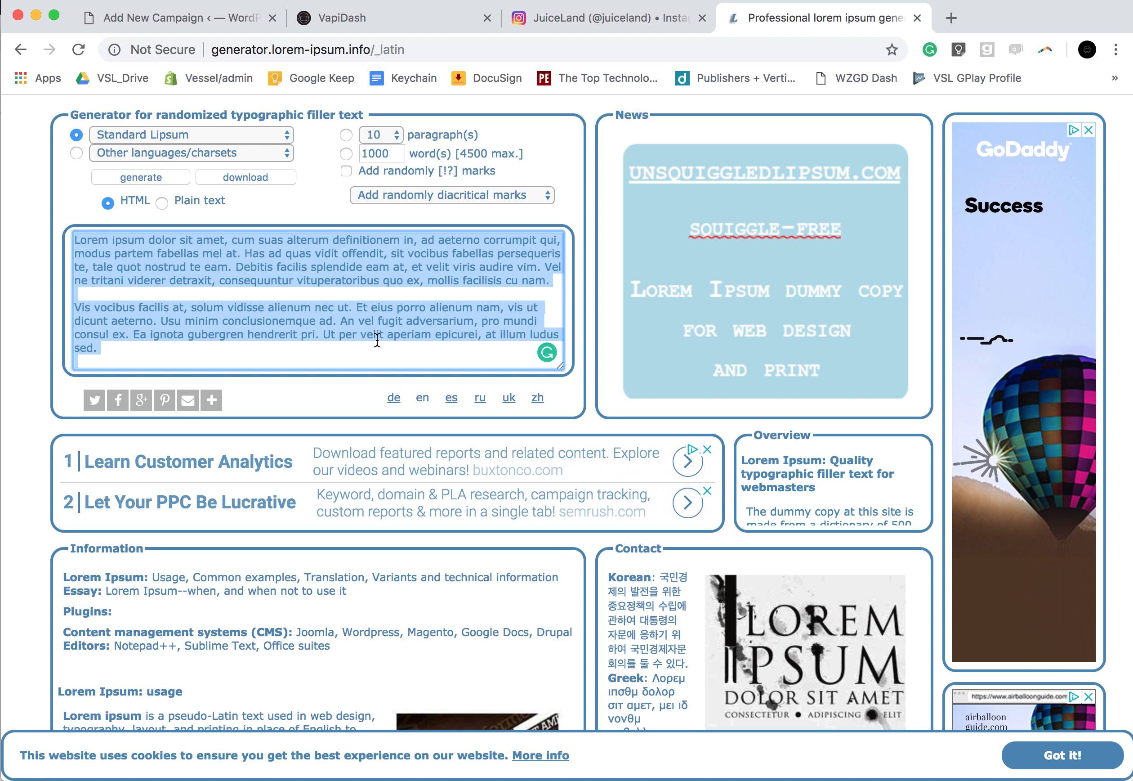
{"action": "left_click", "coordinate": [203, 22]}
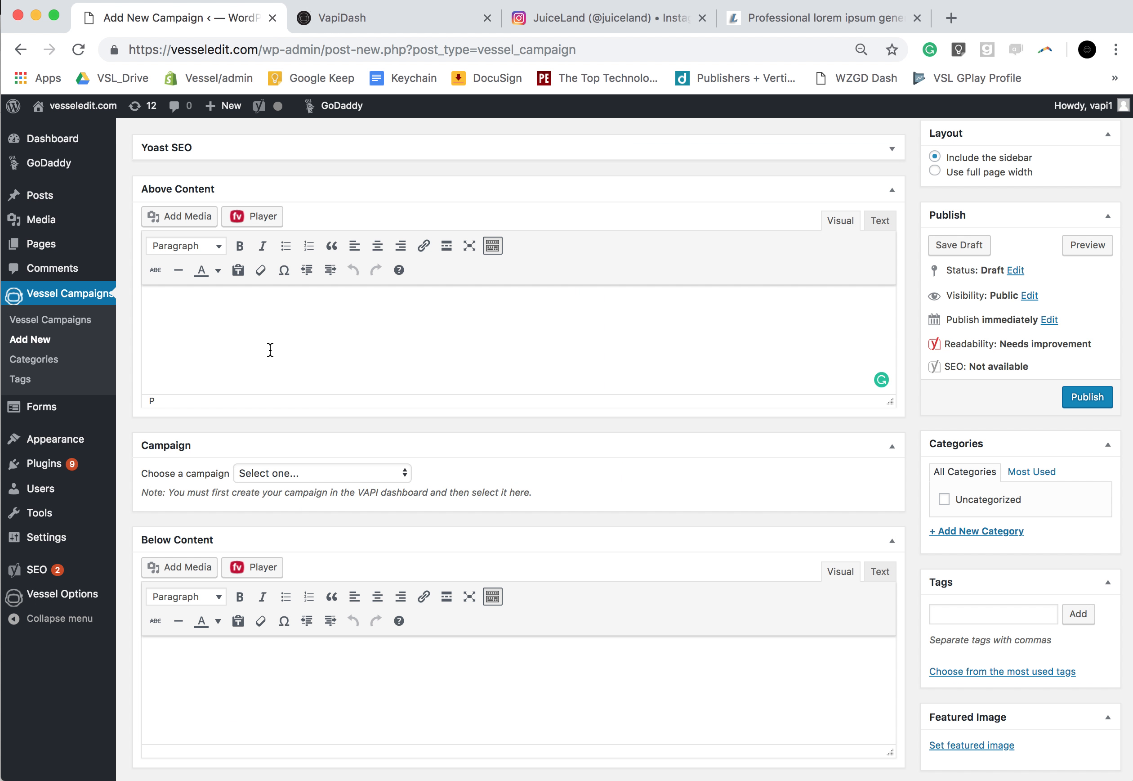
{"action": "type", "text": "Lorem ipsum dolor sit amet, cum suas alterum definitionem in, ad aeterno corrumpit qui, modus partem fabellas mel at. Has ad quas vidit offendit, sit vocibus fabellas persequeris te, tale quot nostrud te eam. Debitis facilis splendide eam at, et velit viris audire vim. Vel ne tritani viderer detraxit, consequuntur vituperatoribus quo ex, mollis facilisis cu nam. Vis vocibus facilis at, solum vidisse alienum nec ut. Et eius porro alienum nam, vis ut dicunt aeterno. Usu minim conclusionemque ad. An vel fugit adversarium, pro mundi consul ex. Ea ignota gubergren hendrerit pri. Ut per velit aperiam epicurei, at illum ludus sed."}
Step: Move the "Vis vocibus facilis" paragraph from Above Content to Below Content and paste it there repeatedly
{"action": "left_click_drag", "start_coordinate": [156, 367], "coordinate": [675, 445]}
{"action": "key", "text": "super+c"}
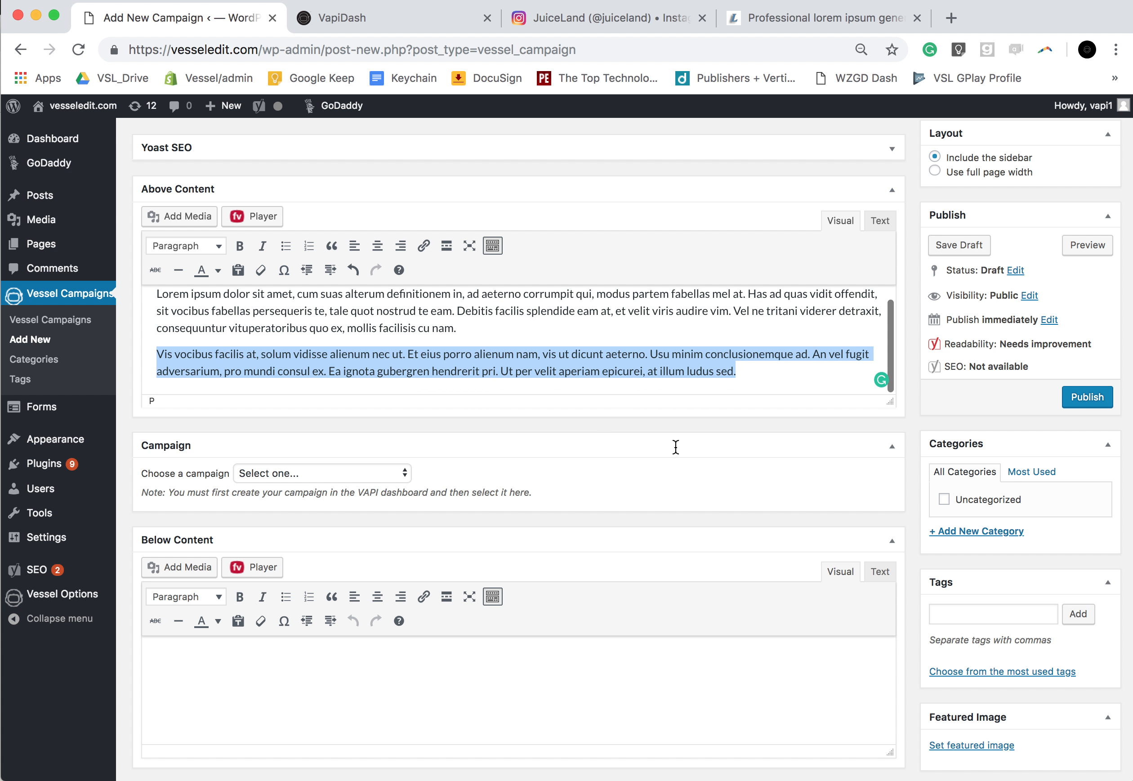
{"action": "key", "text": "BackSpace"}
{"action": "left_click", "coordinate": [372, 664]}
{"action": "key", "text": "super+v"}
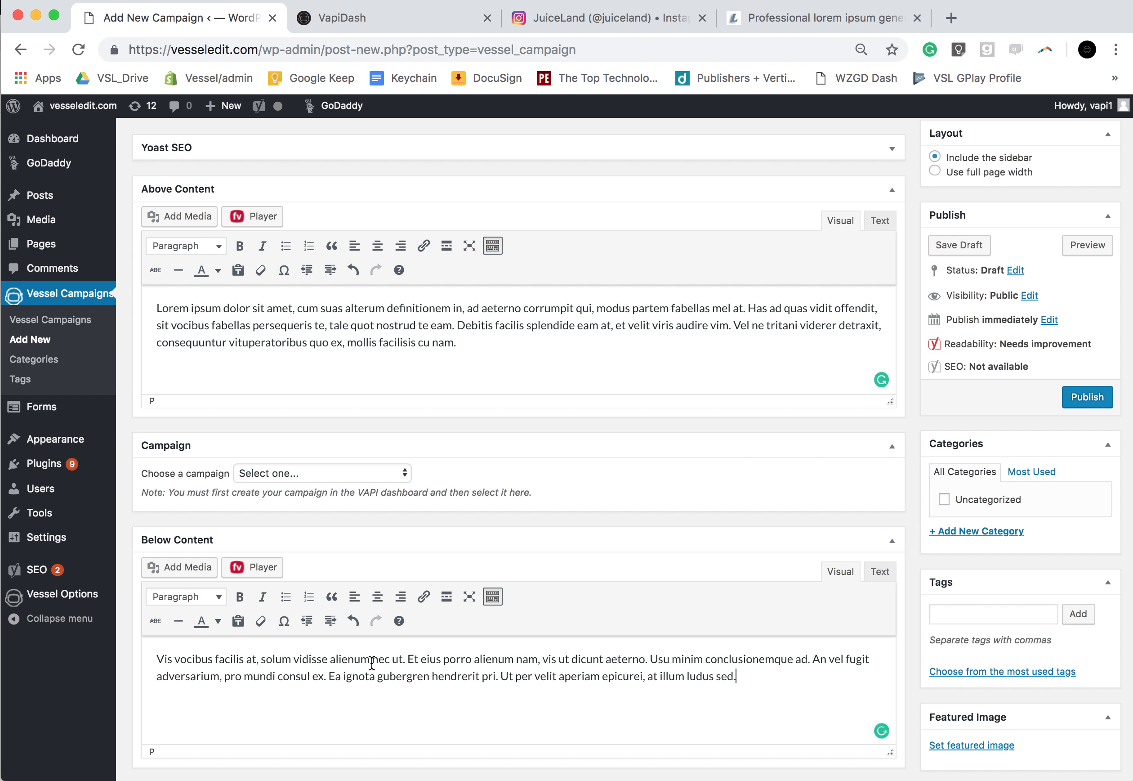
{"action": "key", "text": "super+v"}
{"action": "key", "text": "super+v"}
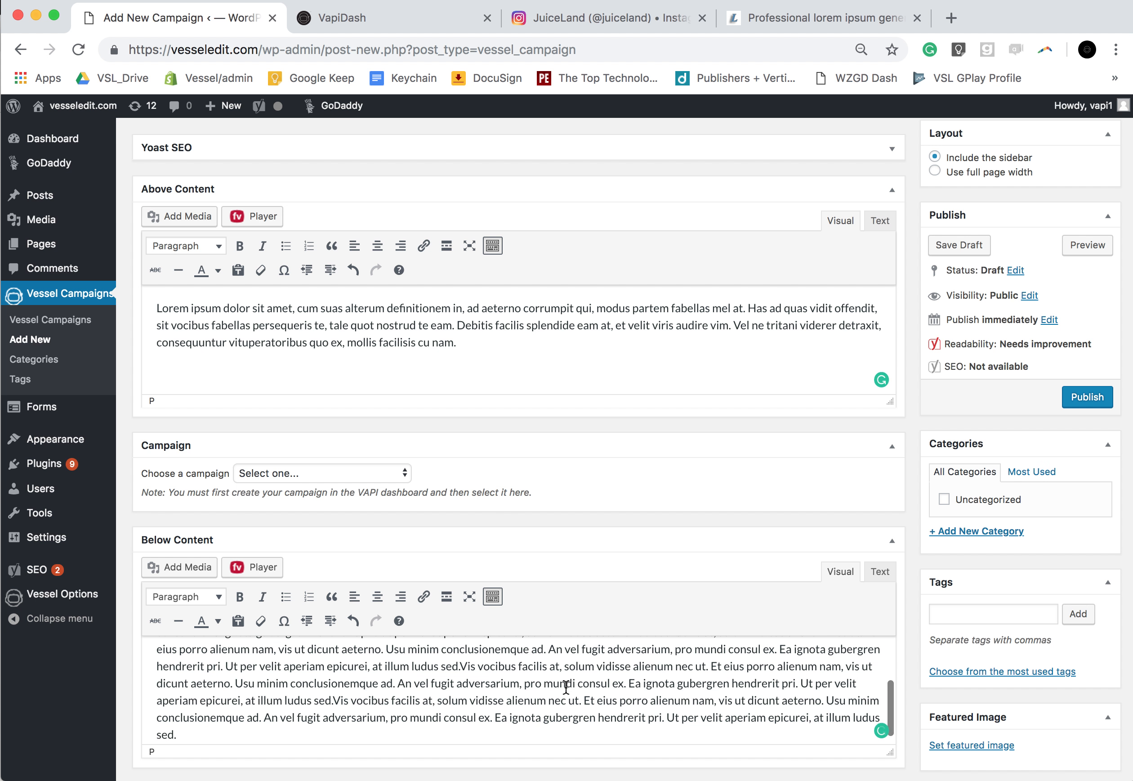
{"action": "key", "text": "super+v"}
{"action": "scroll", "coordinate": [907, 603], "scroll_direction": "down", "scroll_amount": 3}
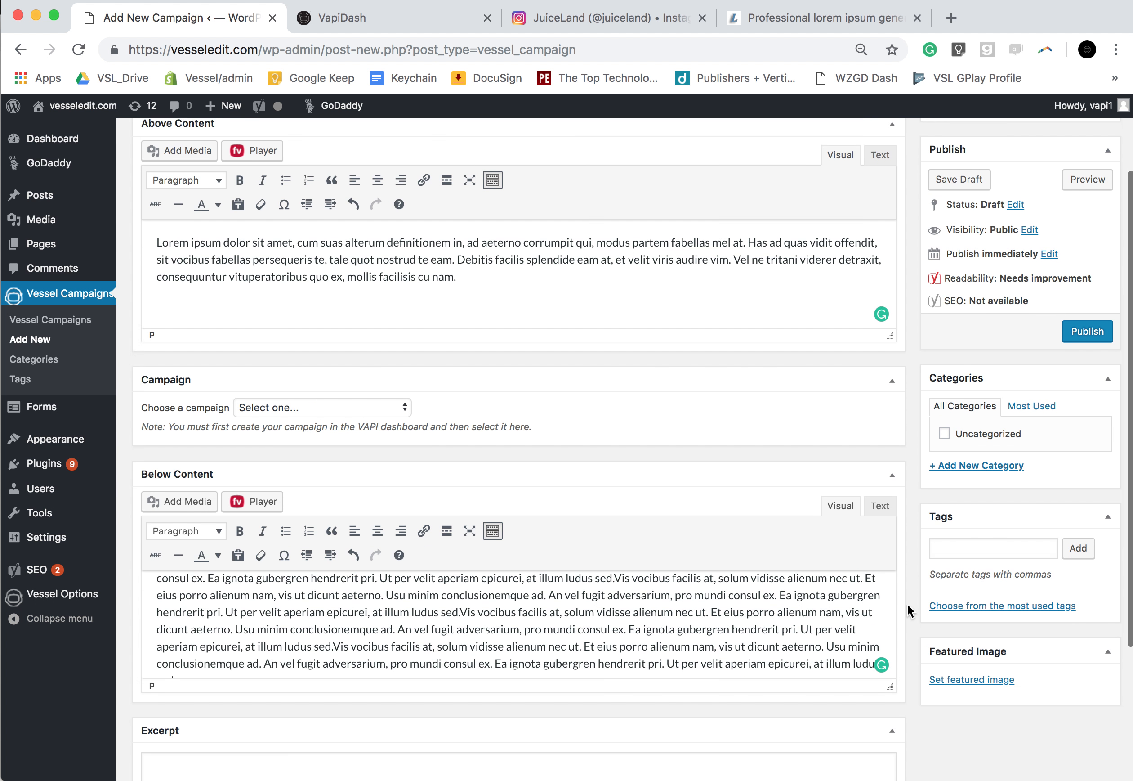
{"action": "scroll", "coordinate": [378, 509], "scroll_direction": "down", "scroll_amount": 4}
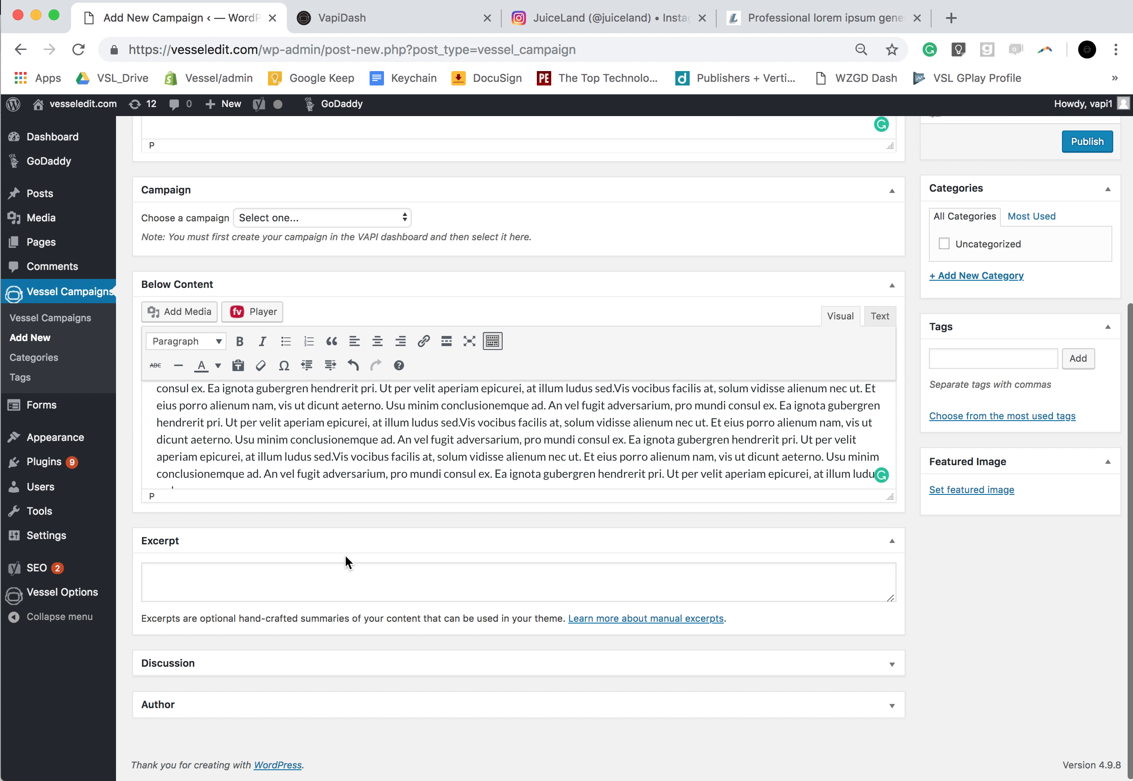
Step: Assign the "My Four Favorite Weekend Spots!" campaign to the new Vessel campaign page and publish it
{"action": "scroll", "coordinate": [196, 582], "scroll_direction": "up", "scroll_amount": 2}
{"action": "scroll", "coordinate": [195, 587], "scroll_direction": "down", "scroll_amount": 2}
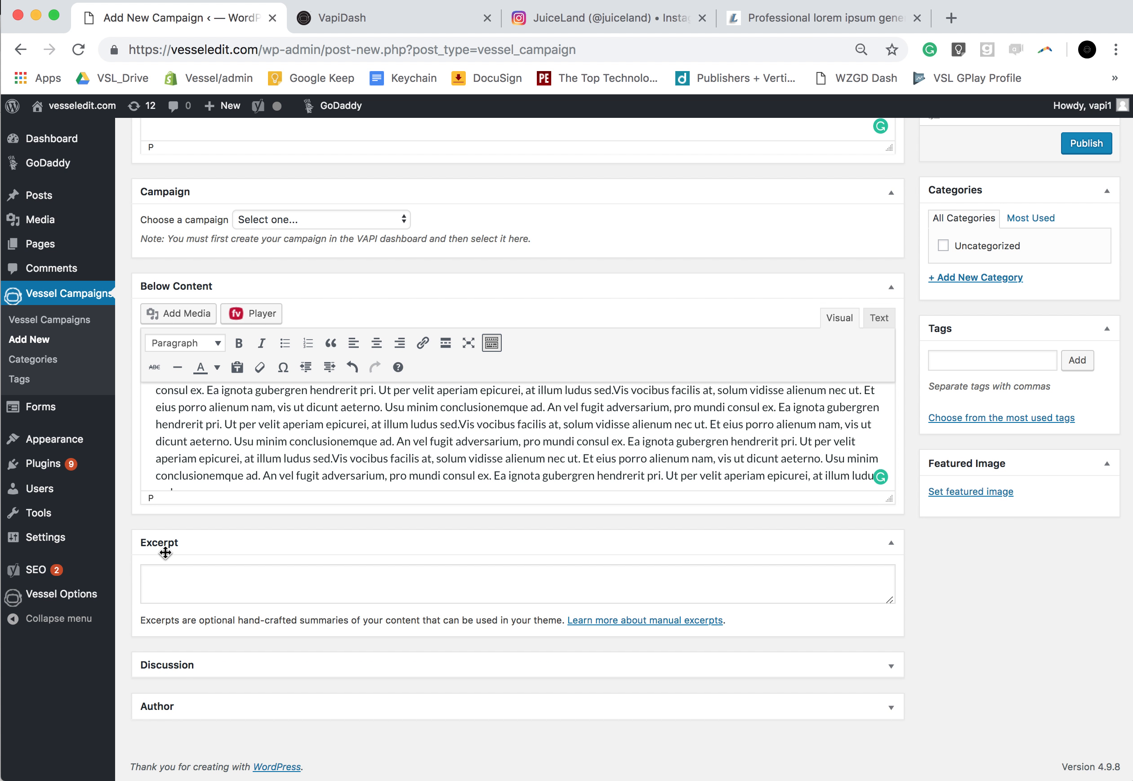
{"action": "scroll", "coordinate": [166, 552], "scroll_direction": "up", "scroll_amount": 5}
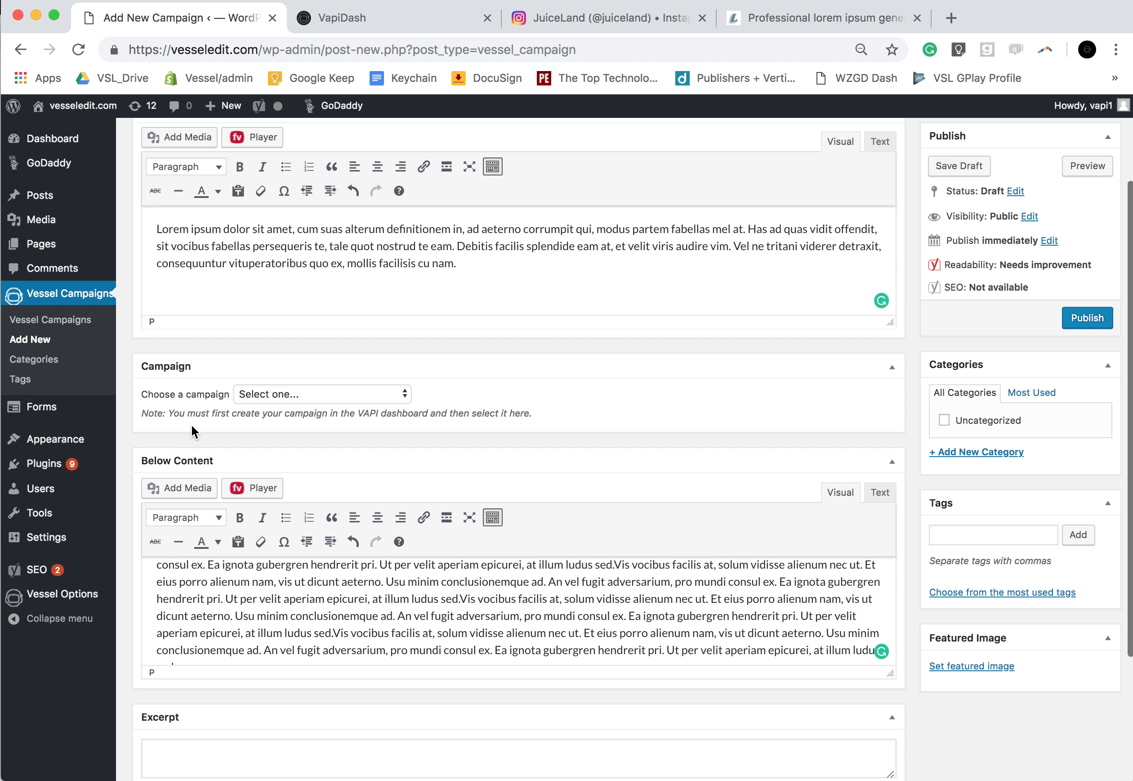
{"action": "left_click", "coordinate": [349, 394]}
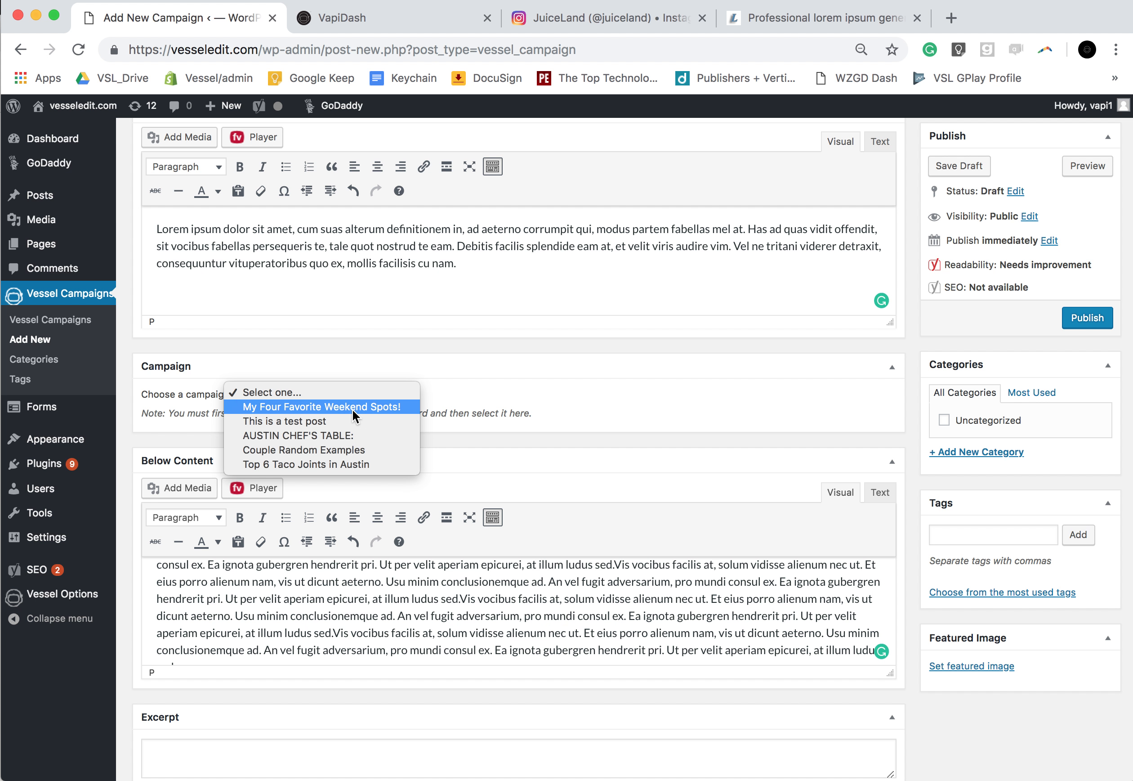
{"action": "left_click", "coordinate": [348, 407]}
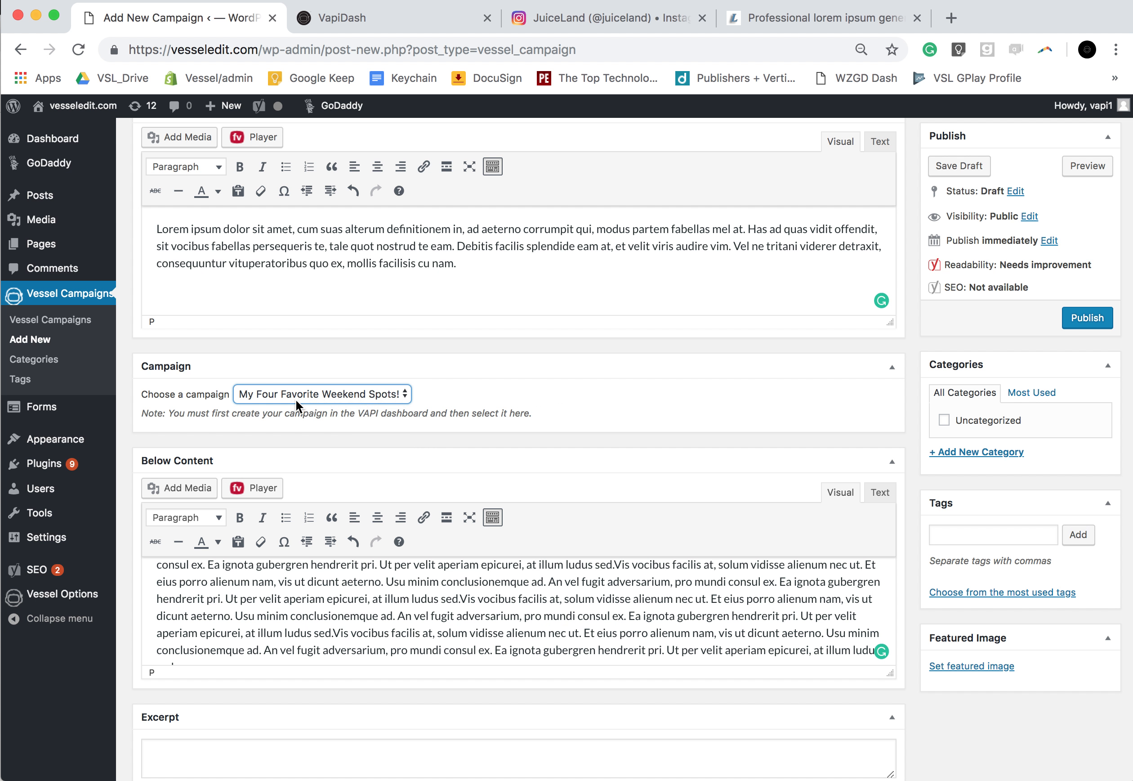
{"action": "scroll", "coordinate": [247, 403], "scroll_direction": "up", "scroll_amount": 3}
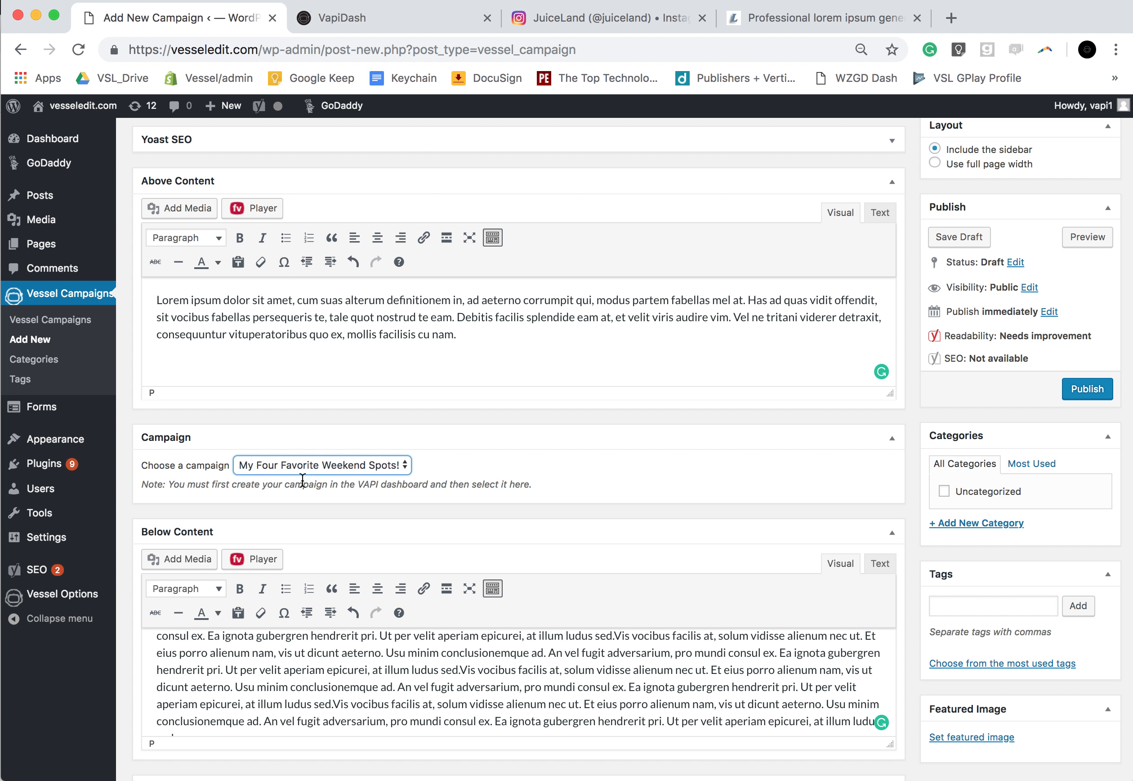
{"action": "scroll", "coordinate": [327, 389], "scroll_direction": "down", "scroll_amount": 1}
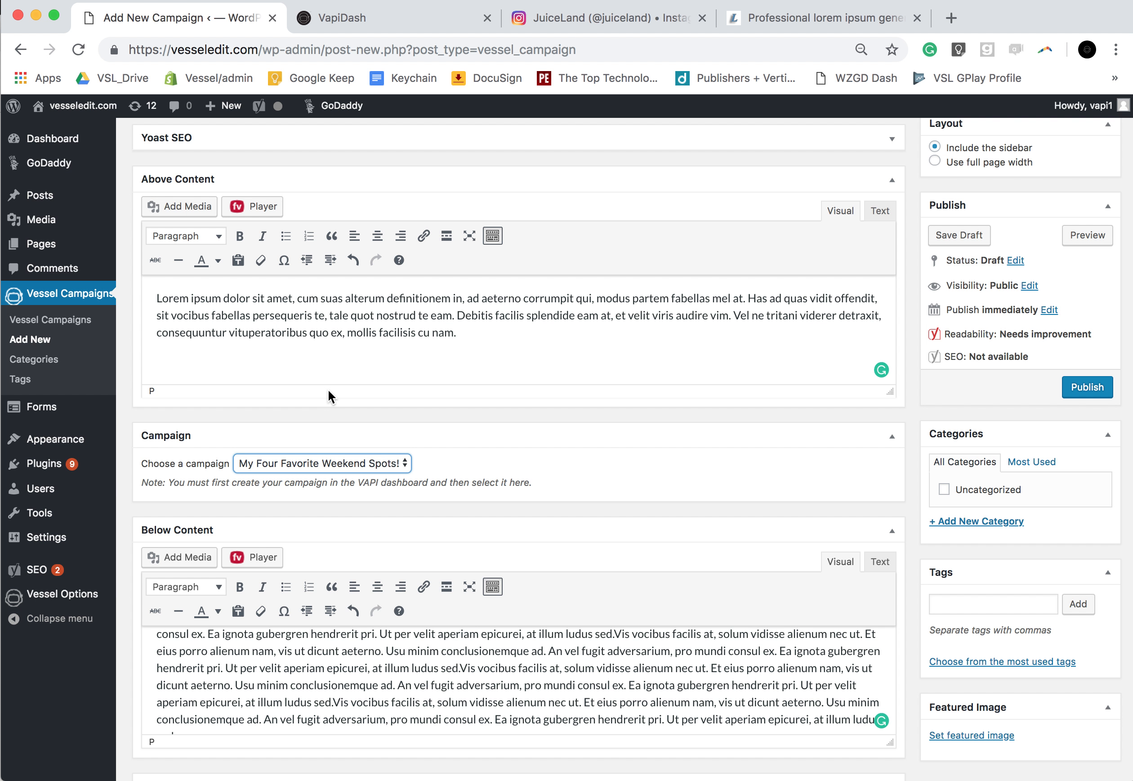
{"action": "left_click", "coordinate": [1087, 387]}
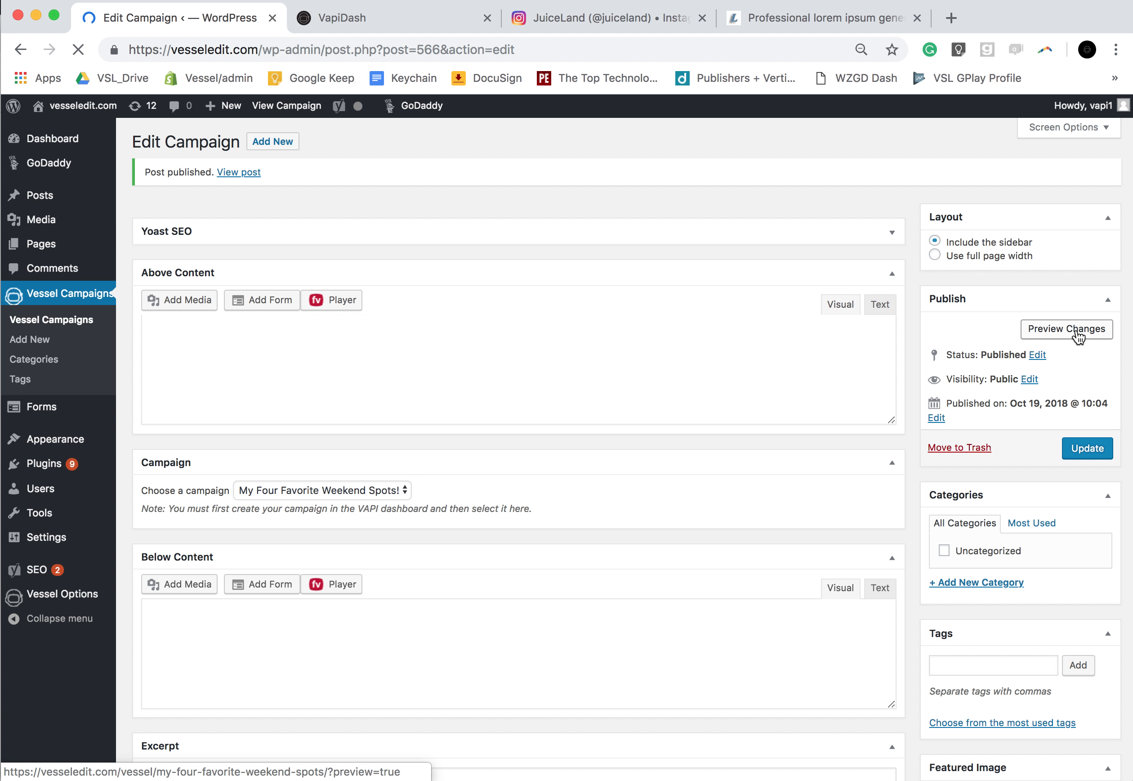
Step: Preview the published campaign page from its opening text to the text below the map, and return to the campaign editor
{"action": "left_click", "coordinate": [1074, 330]}
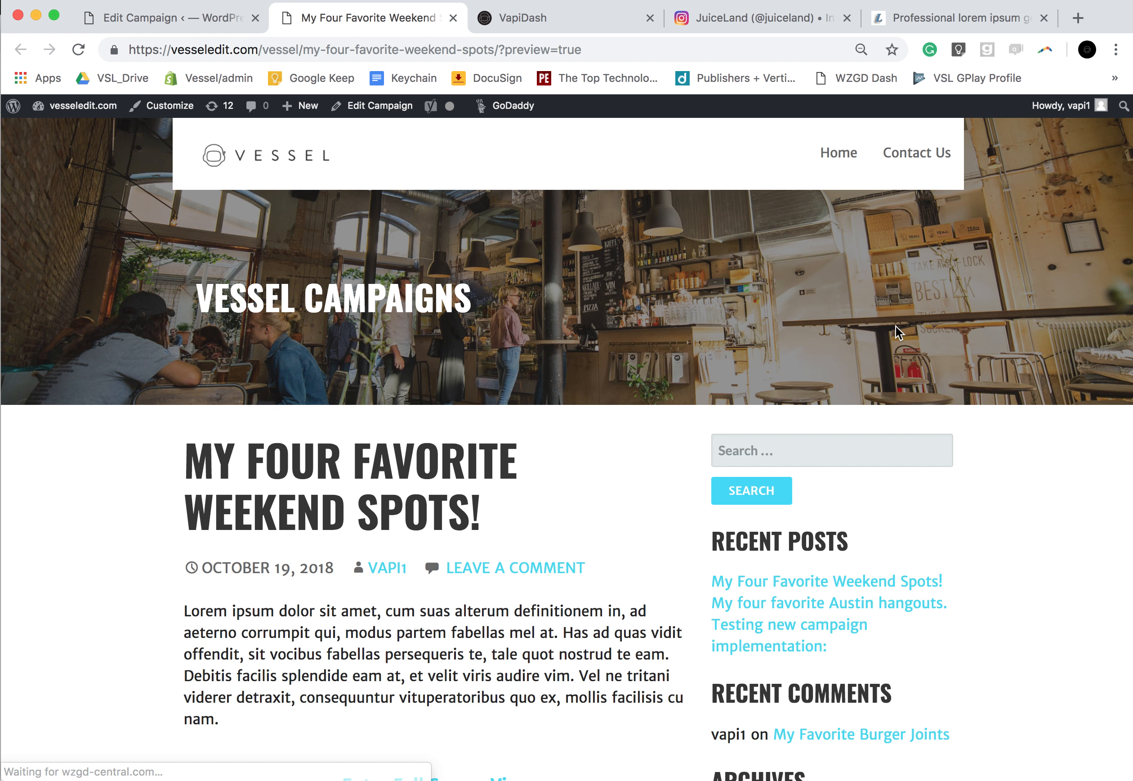
{"action": "scroll", "coordinate": [896, 326], "scroll_direction": "down", "scroll_amount": 15}
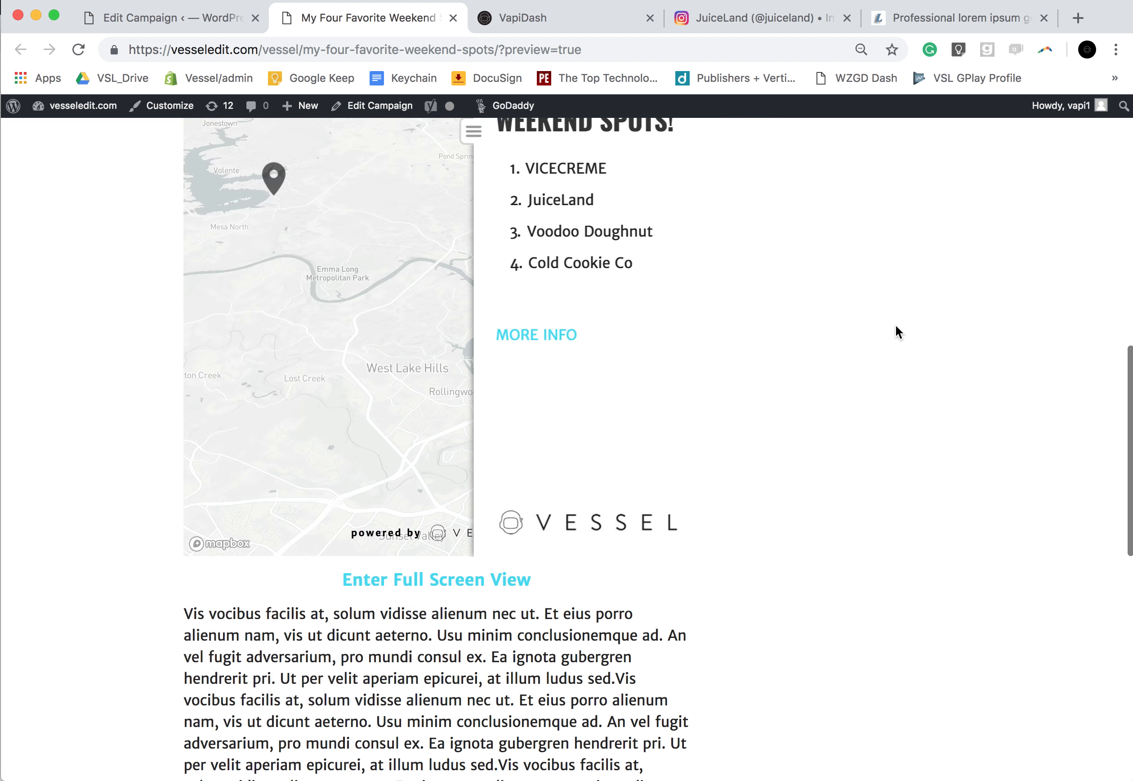
{"action": "scroll", "coordinate": [896, 324], "scroll_direction": "up", "scroll_amount": 15}
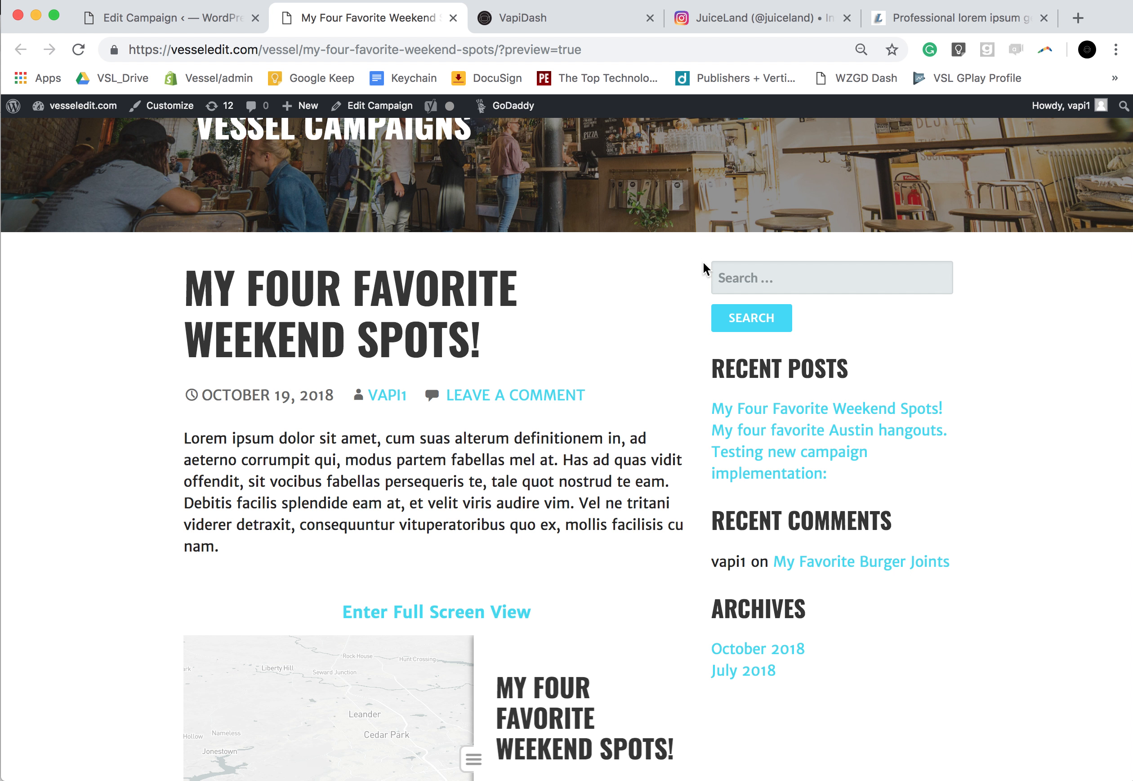
{"action": "left_click", "coordinate": [190, 21]}
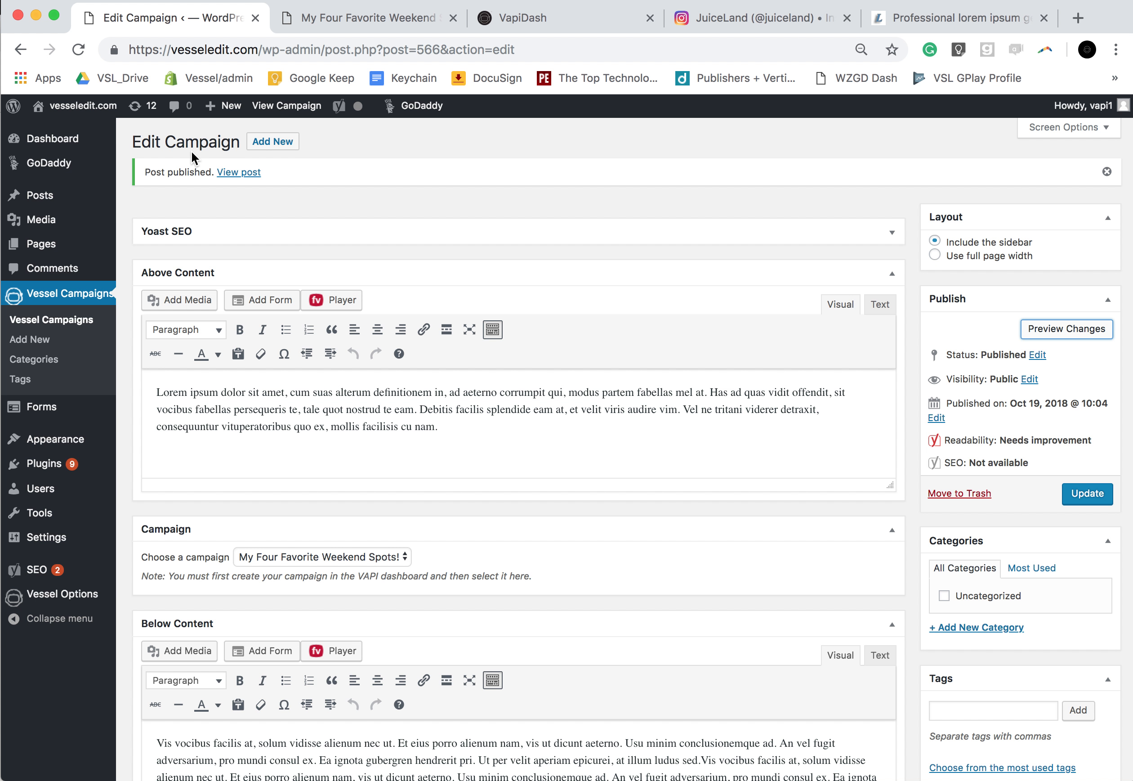
{"action": "mouse_move", "coordinate": [55, 198]}
Step: Switch to VapiDash, view the support chat conversation and close it
{"action": "left_click", "coordinate": [527, 18]}
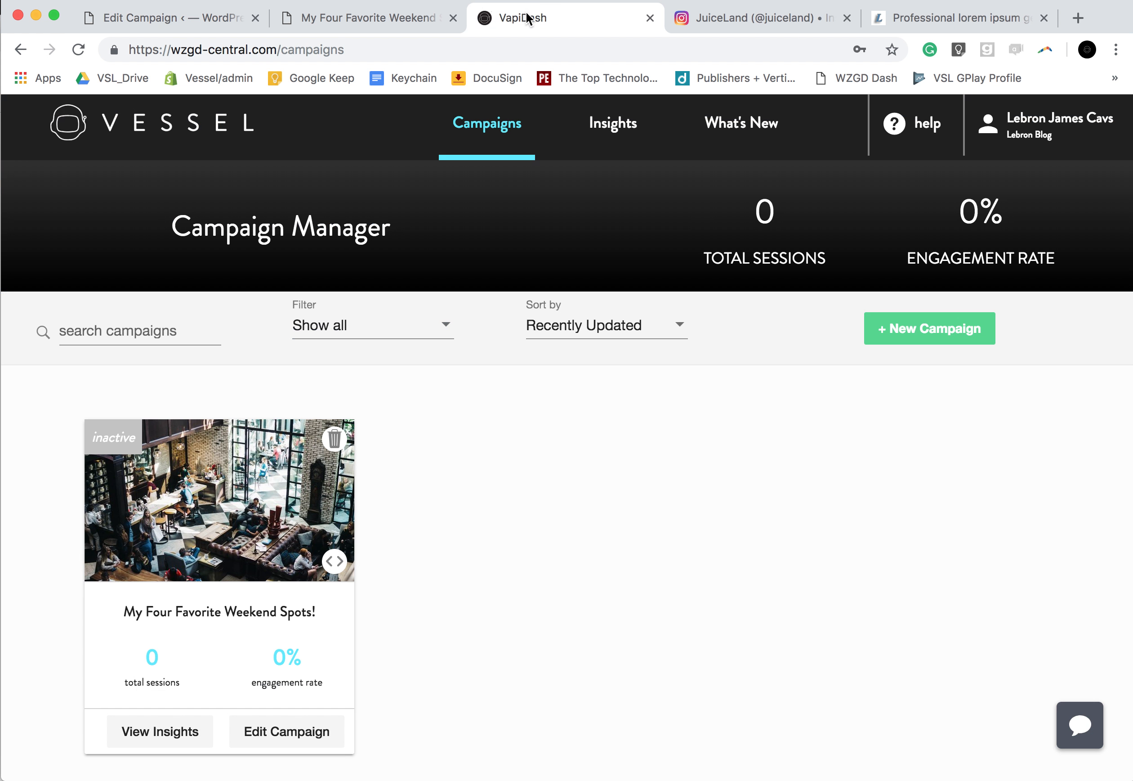
{"action": "left_click", "coordinate": [1081, 720]}
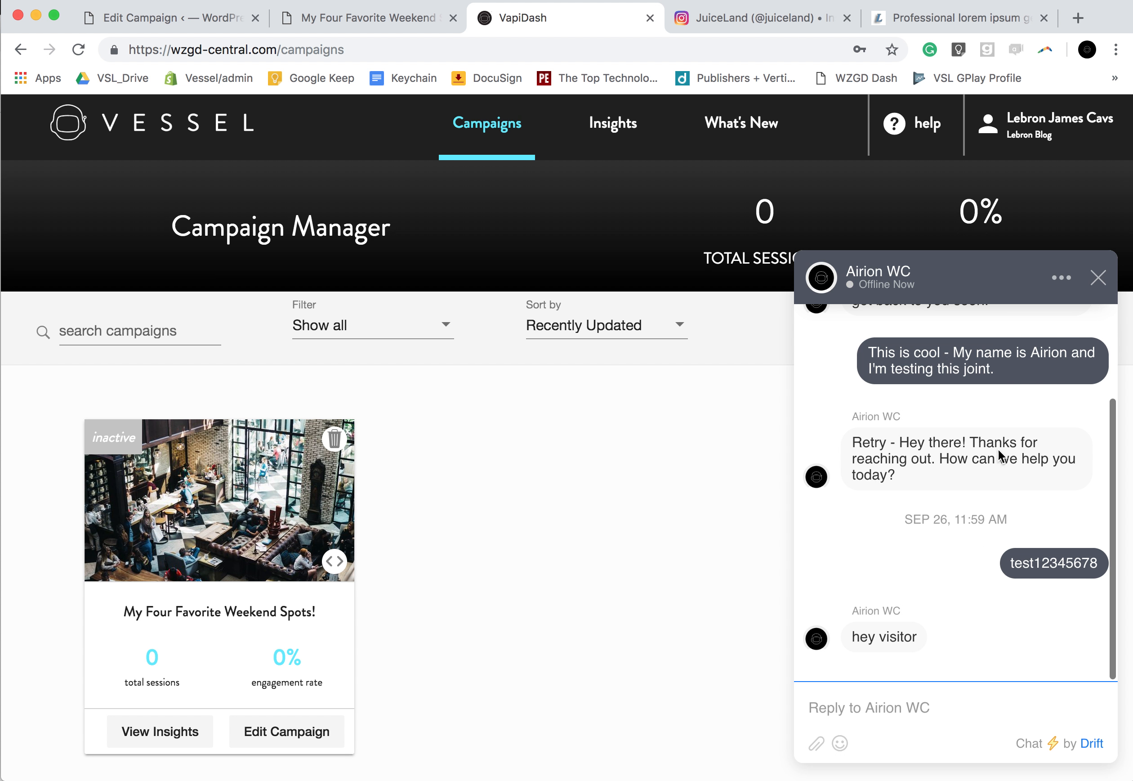
{"action": "left_click", "coordinate": [1099, 278]}
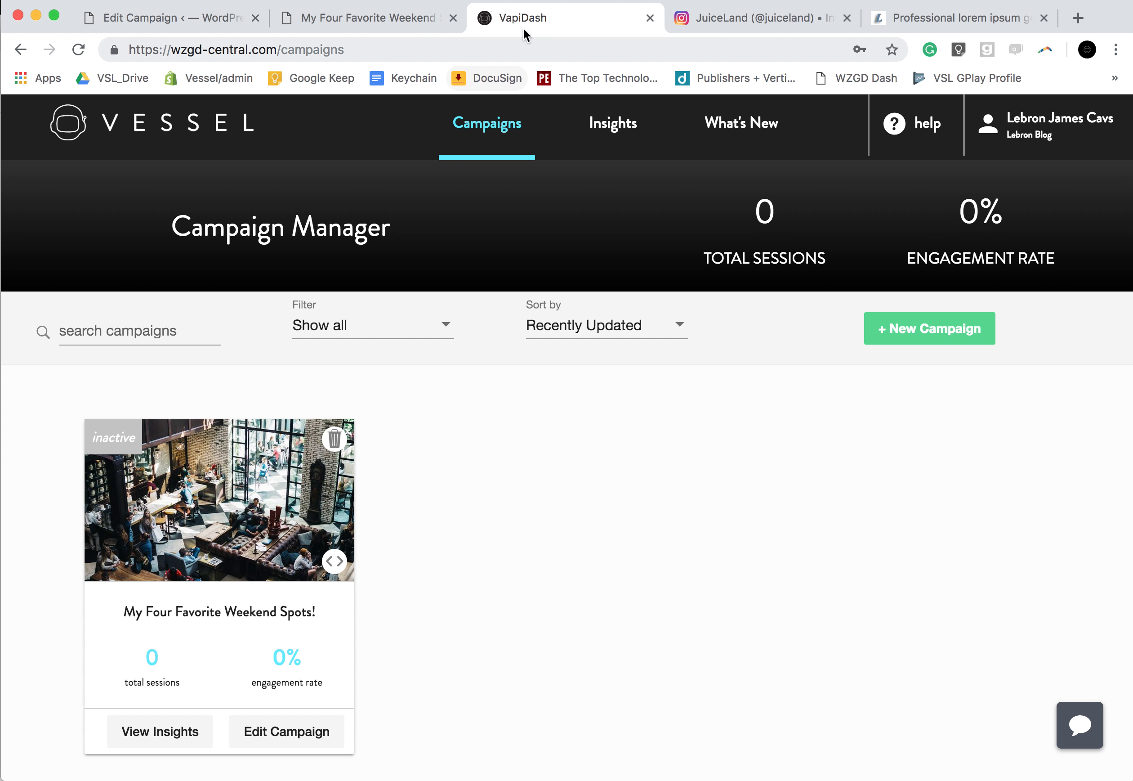
Step: Reload VapiDash and examine the Insights dashboard charts for all campaigns, from total views to total action clicks
{"action": "left_click", "coordinate": [464, 48]}
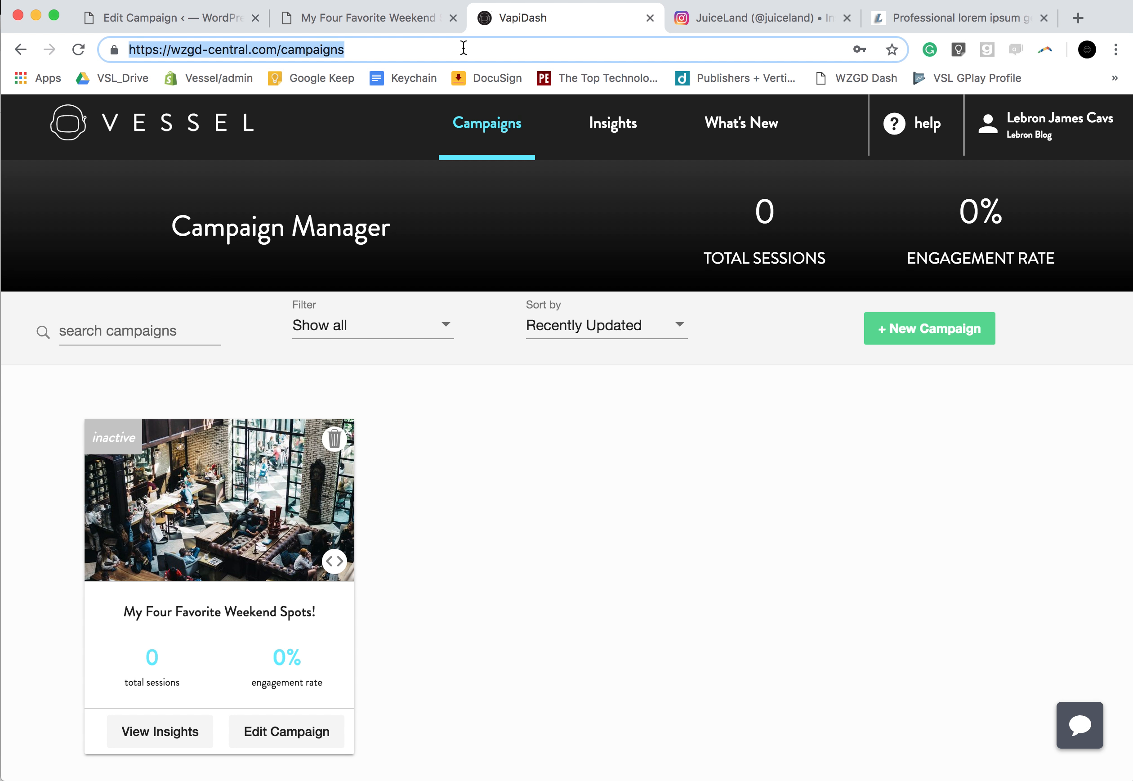
{"action": "key", "text": "Return"}
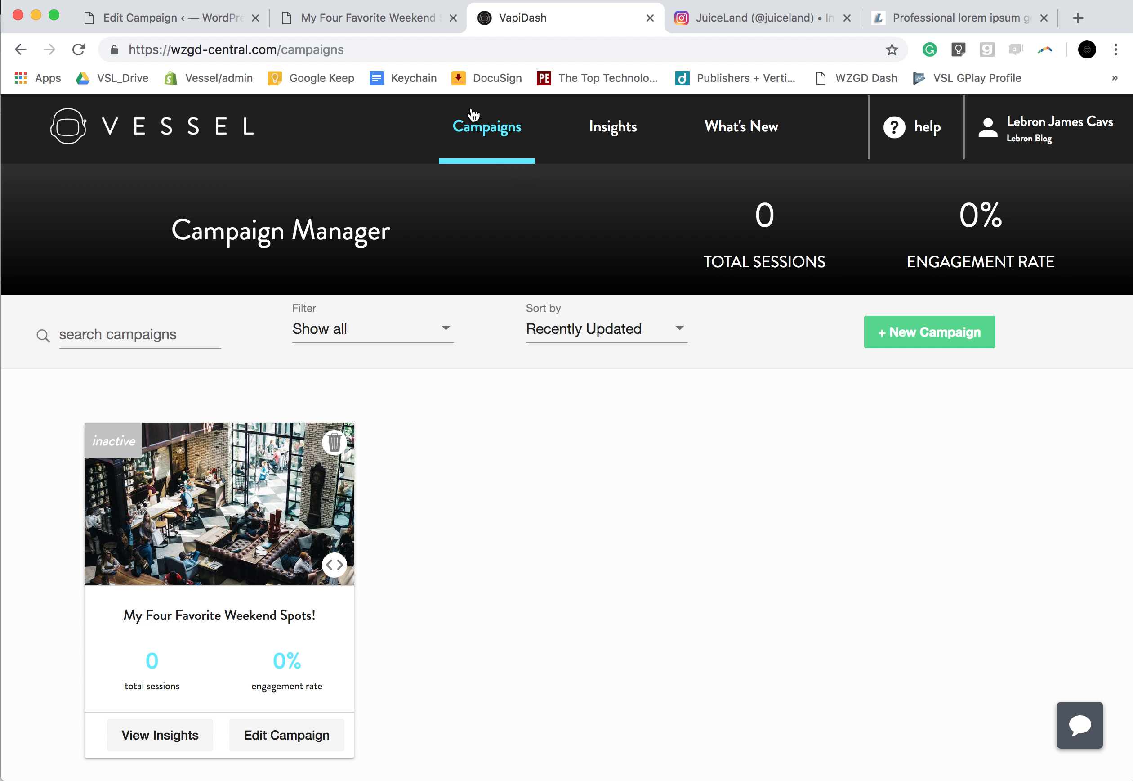
{"action": "left_click", "coordinate": [617, 148]}
{"action": "scroll", "coordinate": [527, 365], "scroll_direction": "down", "scroll_amount": 14}
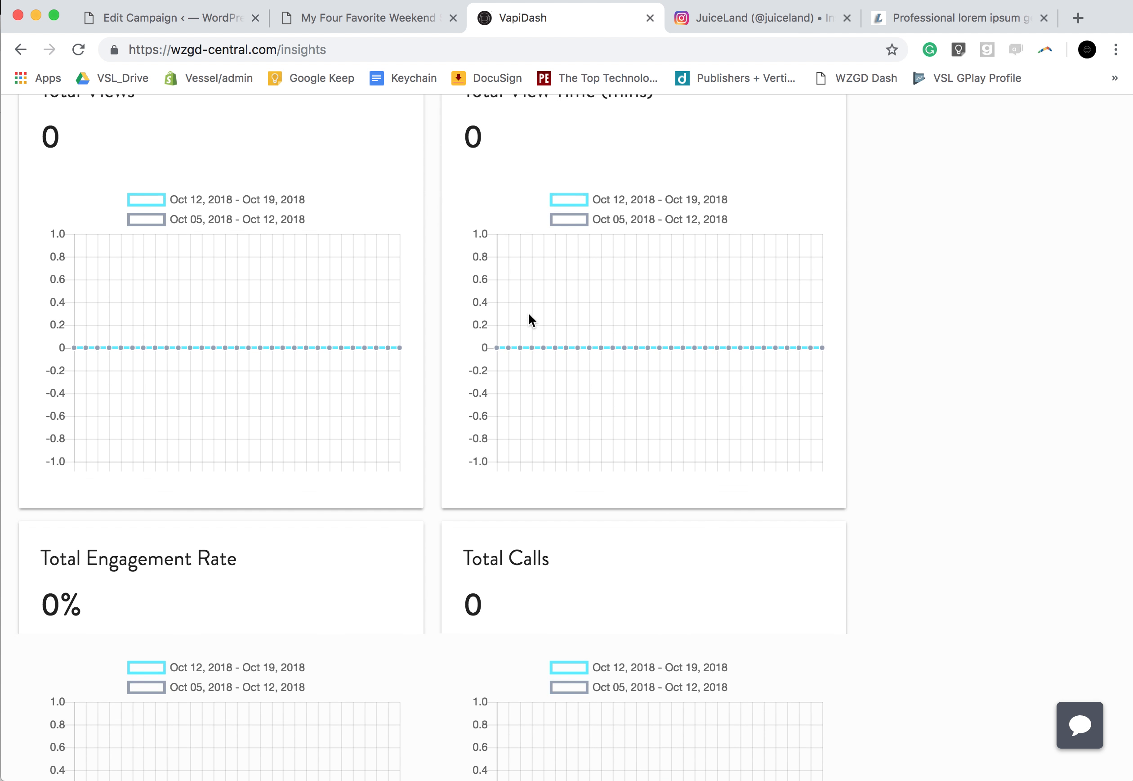
{"action": "scroll", "coordinate": [530, 313], "scroll_direction": "up", "scroll_amount": 13}
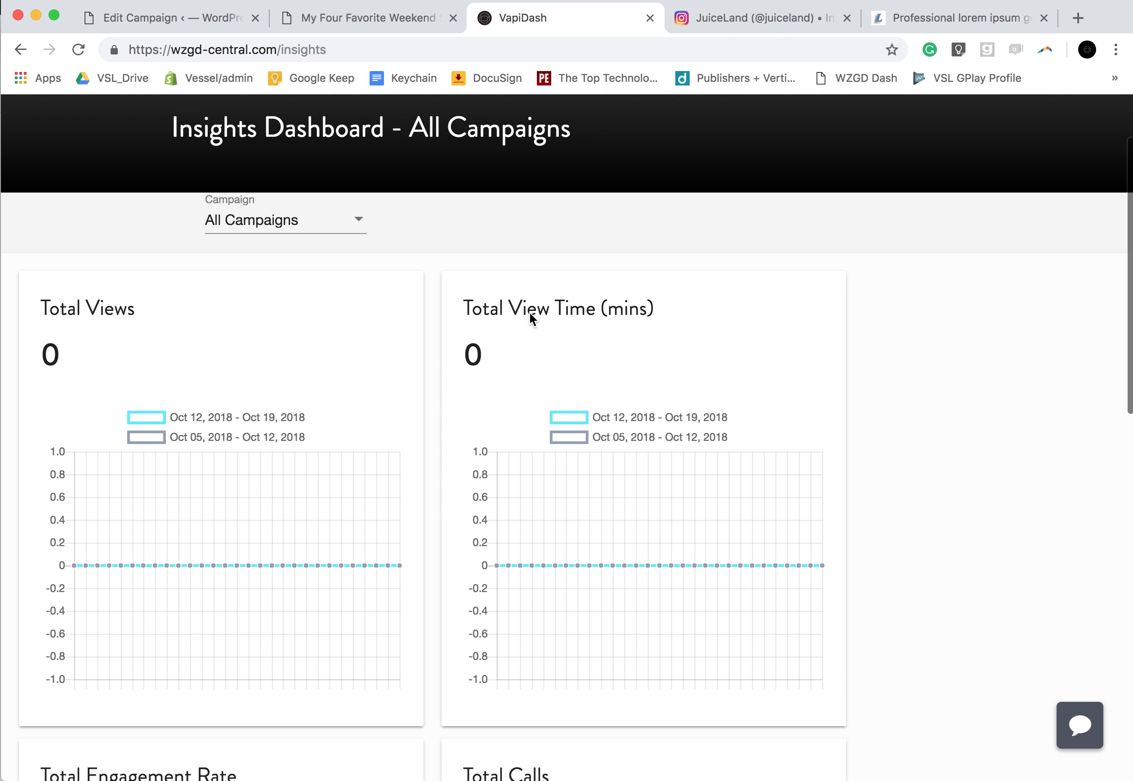
{"action": "scroll", "coordinate": [434, 363], "scroll_direction": "down", "scroll_amount": 2}
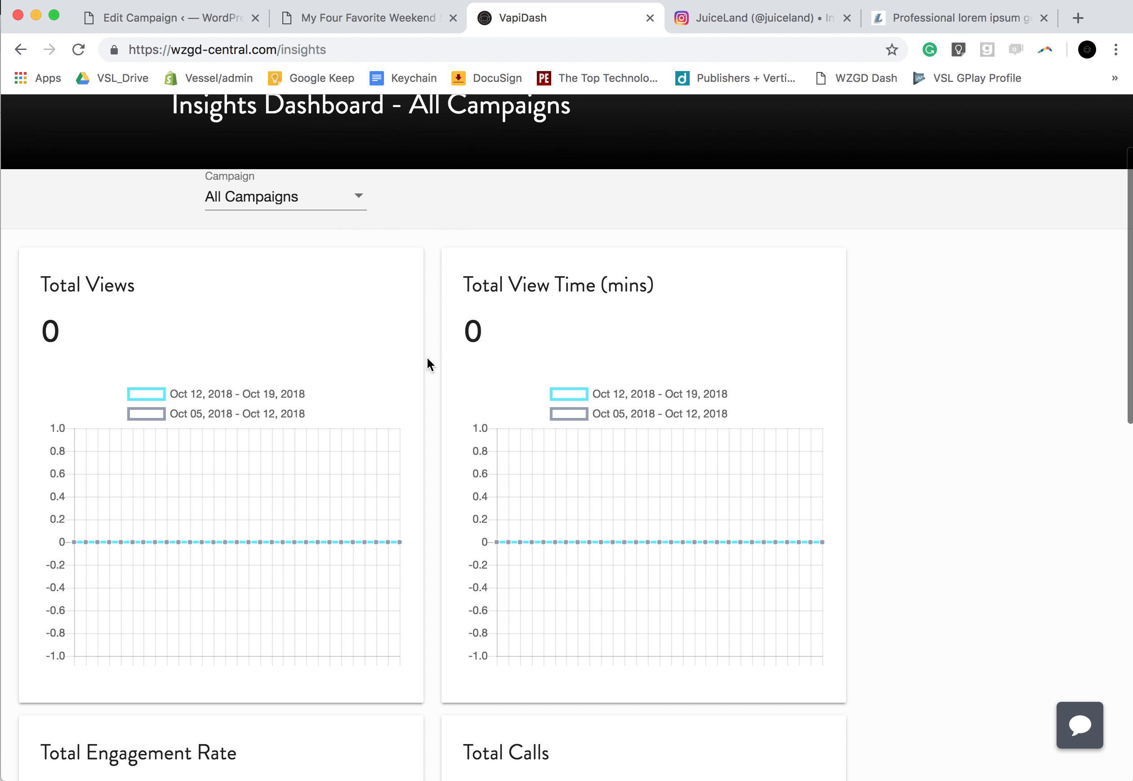
{"action": "scroll", "coordinate": [329, 363], "scroll_direction": "down", "scroll_amount": 3}
{"action": "left_click_drag", "start_coordinate": [931, 4], "coordinate": [973, 10]}
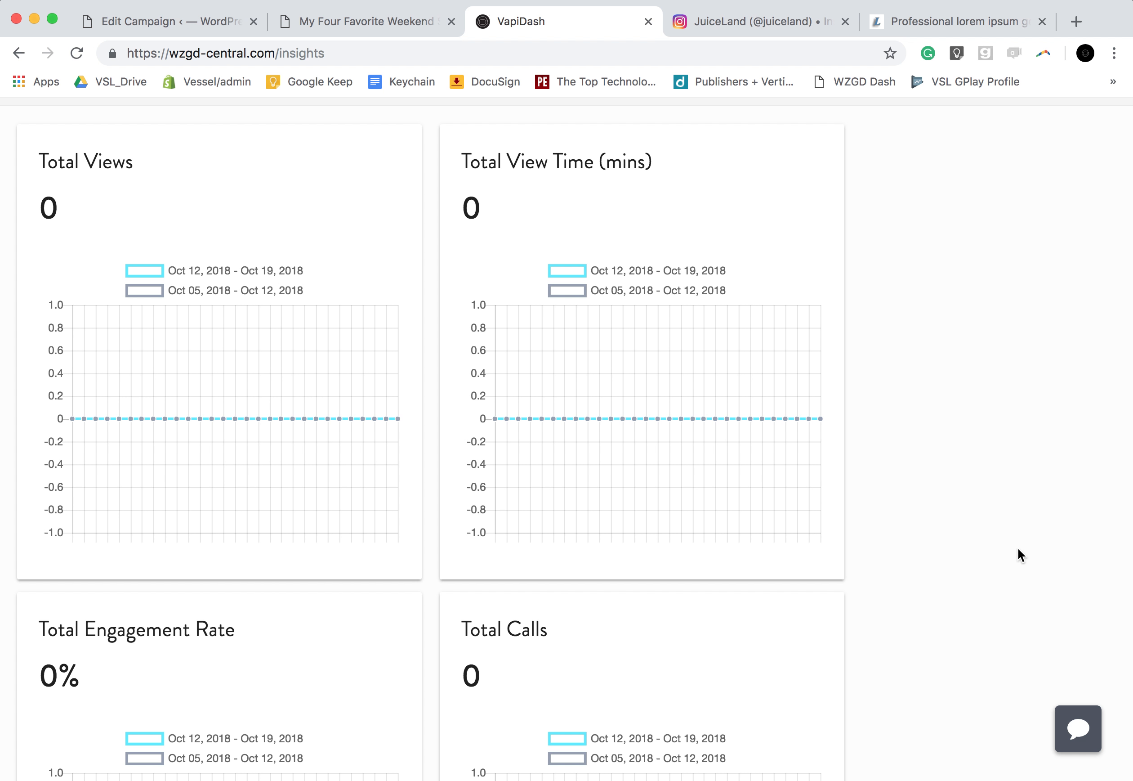
{"action": "scroll", "coordinate": [459, 316], "scroll_direction": "down", "scroll_amount": 15}
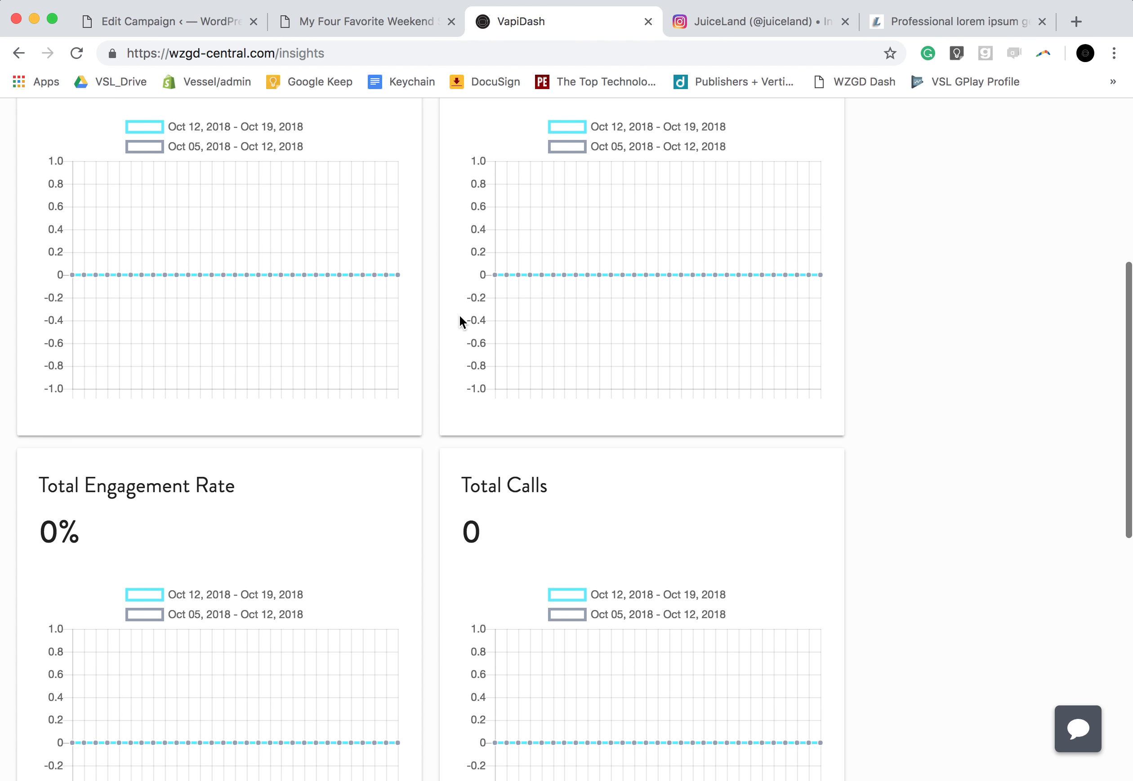
{"action": "scroll", "coordinate": [211, 345], "scroll_direction": "up", "scroll_amount": 15}
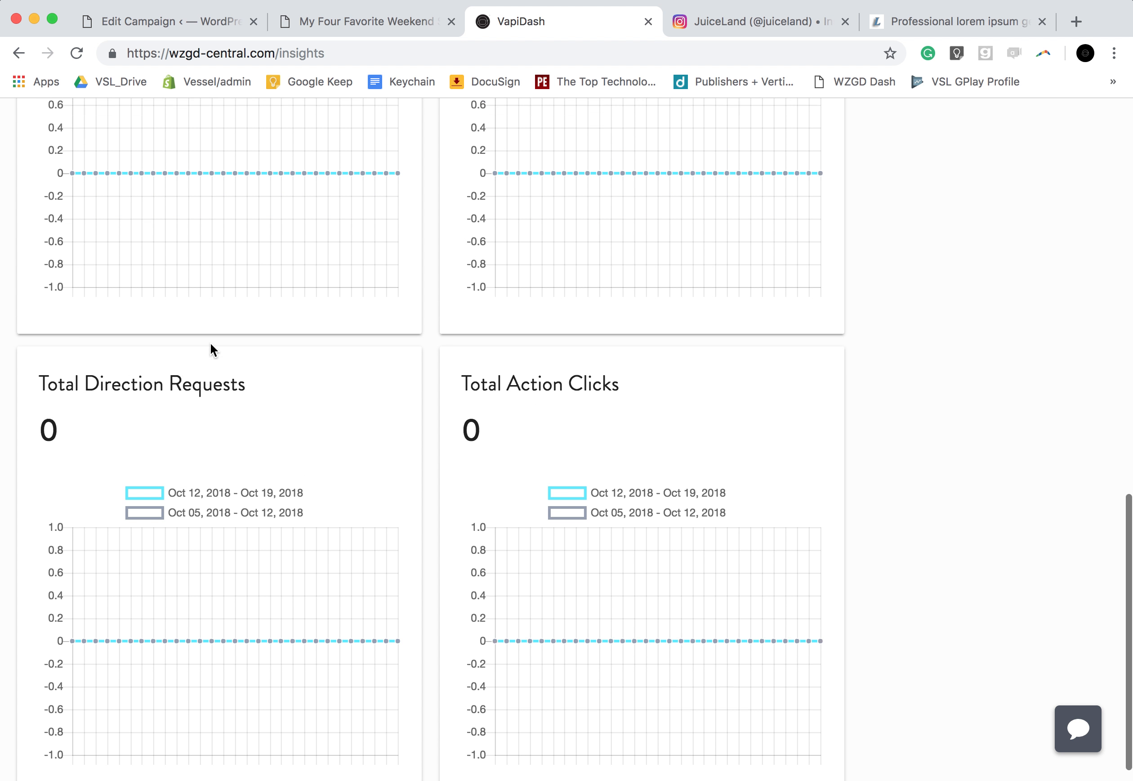
{"action": "scroll", "coordinate": [622, 253], "scroll_direction": "up", "scroll_amount": 3}
Step: Return to the Campaign Manager, view the latest What's New announcement and dismiss it
{"action": "left_click", "coordinate": [482, 132]}
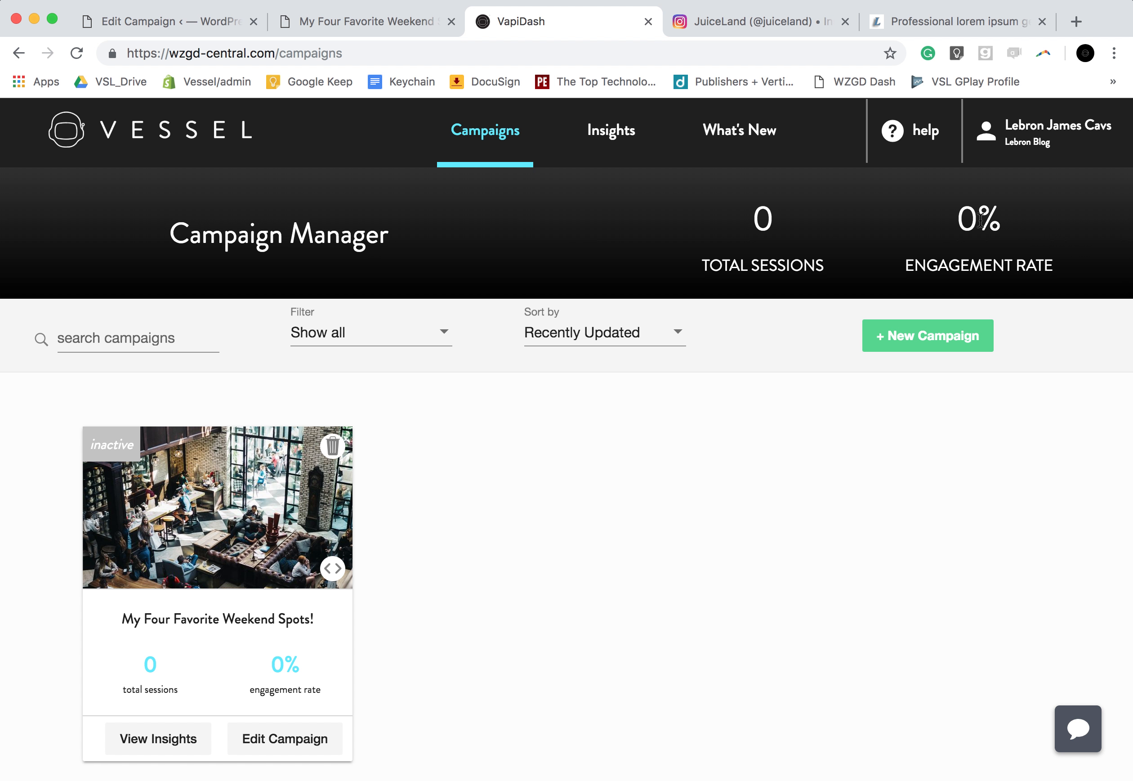
{"action": "left_click", "coordinate": [763, 135]}
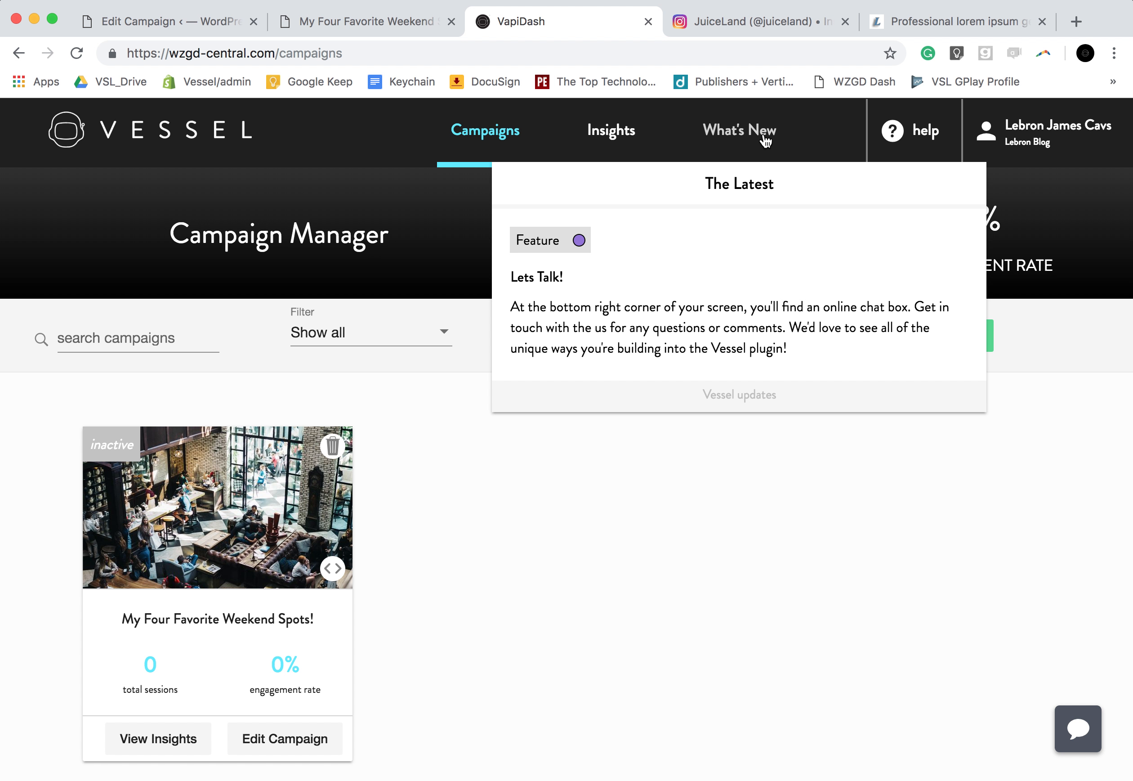
{"action": "left_click", "coordinate": [407, 425]}
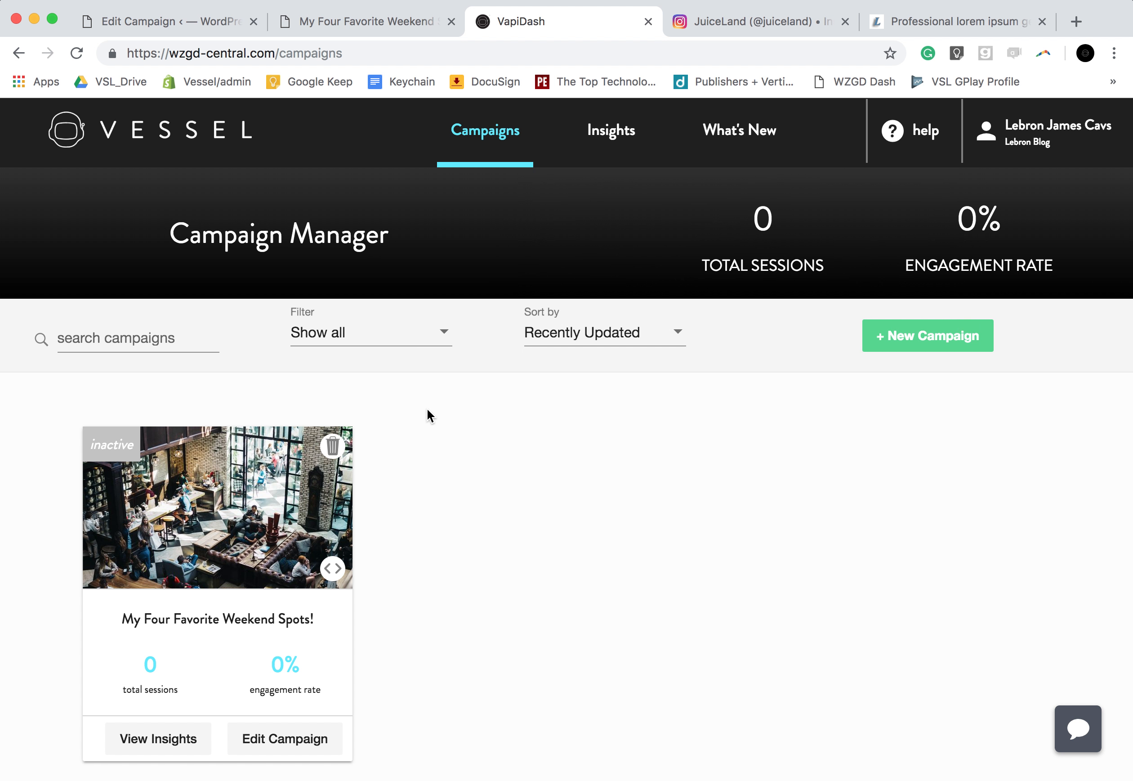